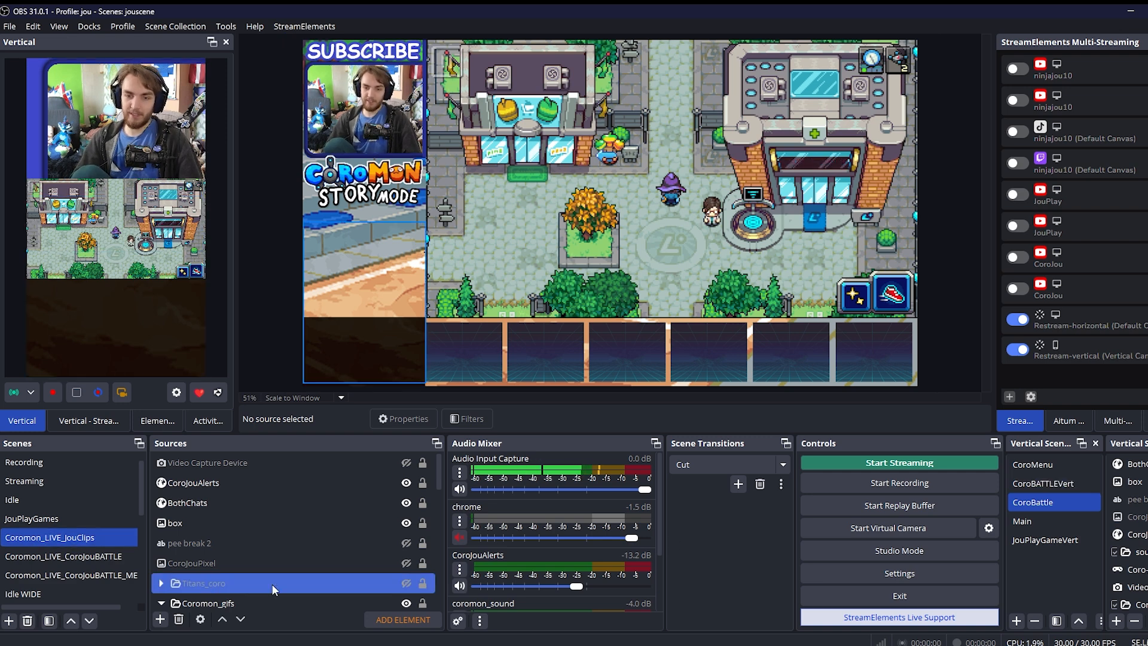
# Compare the Coromon_LIVE_CoroJouBATTLE and Coromon_LIVE_CoroJouBATTLE_ME scene layouts with Coromon_LIVE_JouClips, ending on the JouClips scene
pyautogui.click(64, 556)
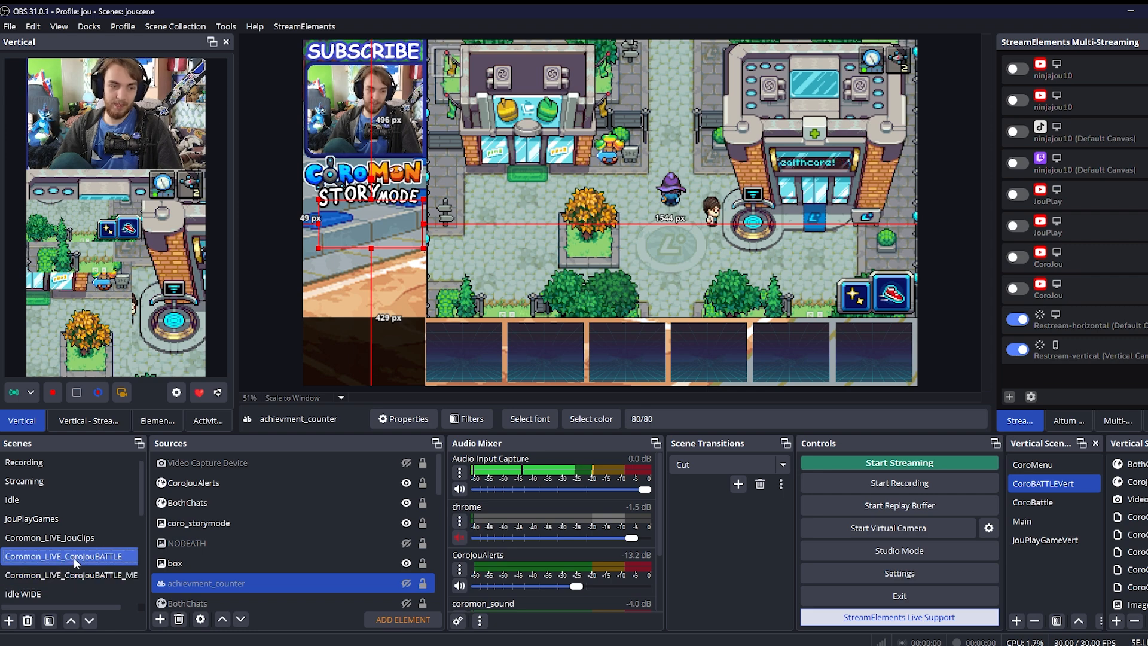
pyautogui.click(75, 539)
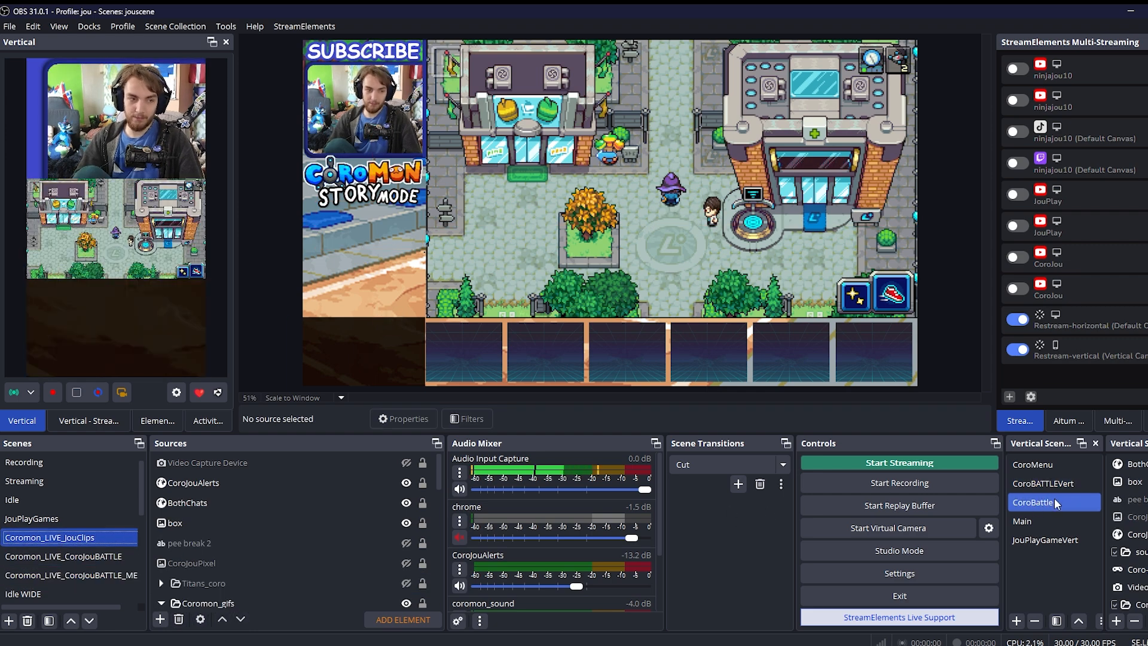
pyautogui.click(63, 556)
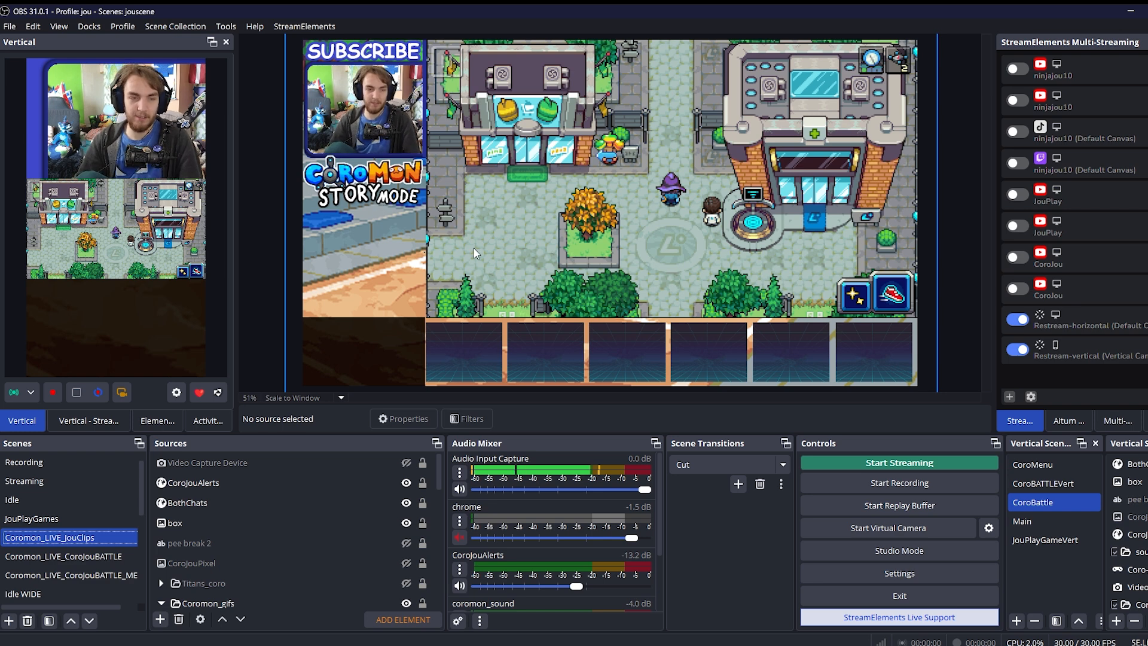
pyautogui.rightClick(469, 240)
pyautogui.click(627, 214)
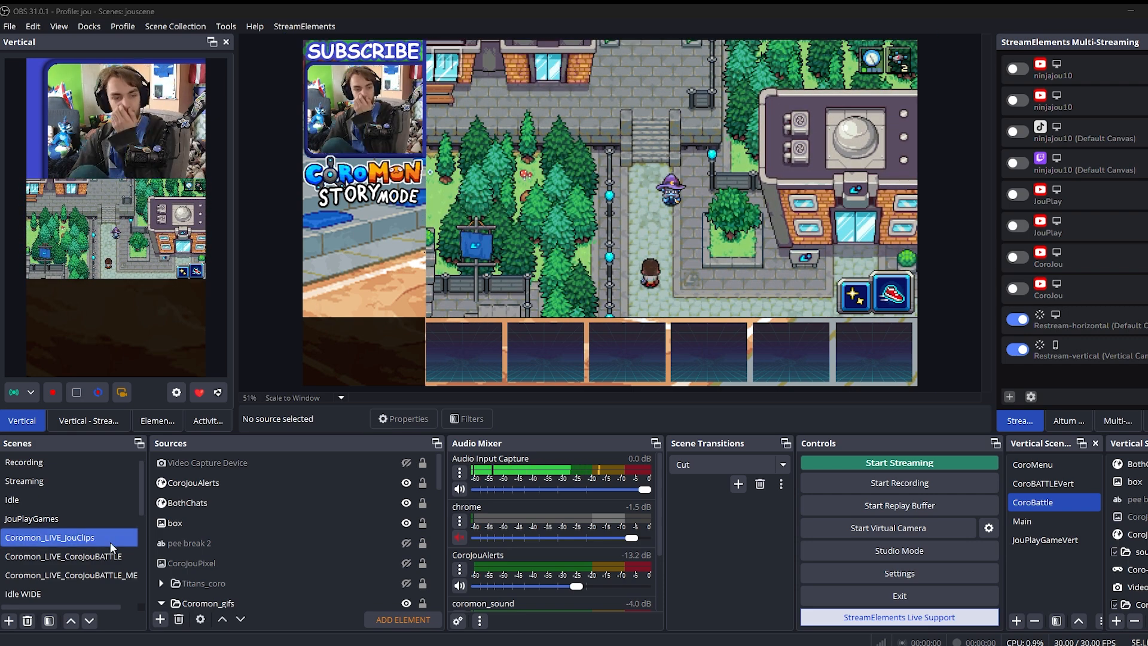
pyautogui.click(103, 558)
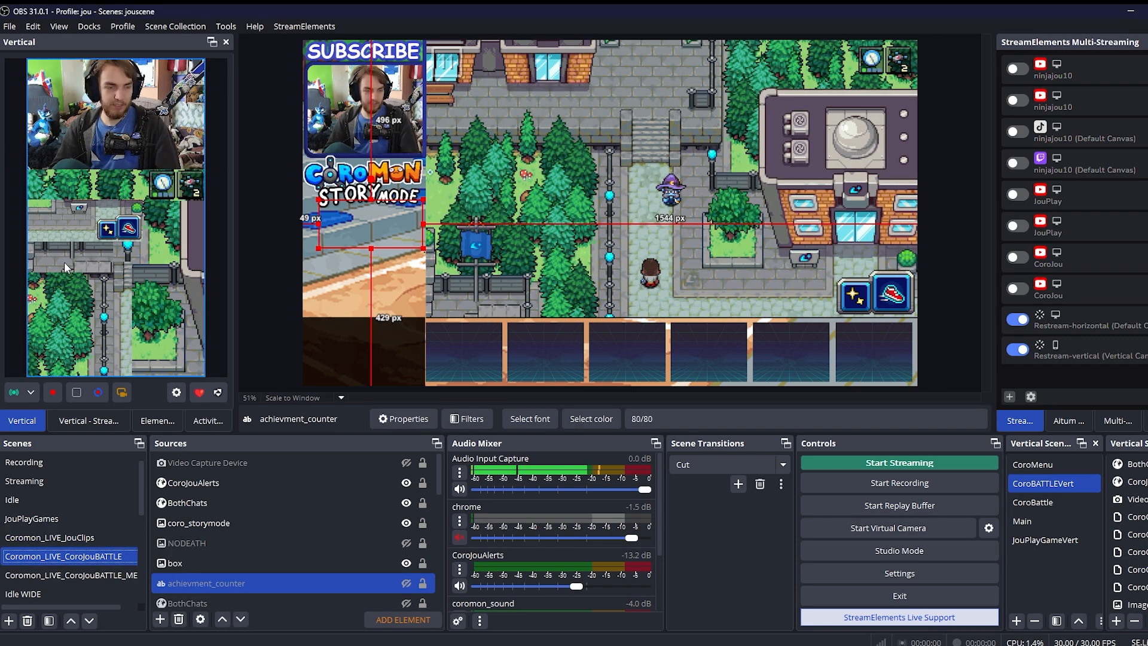
pyautogui.click(47, 575)
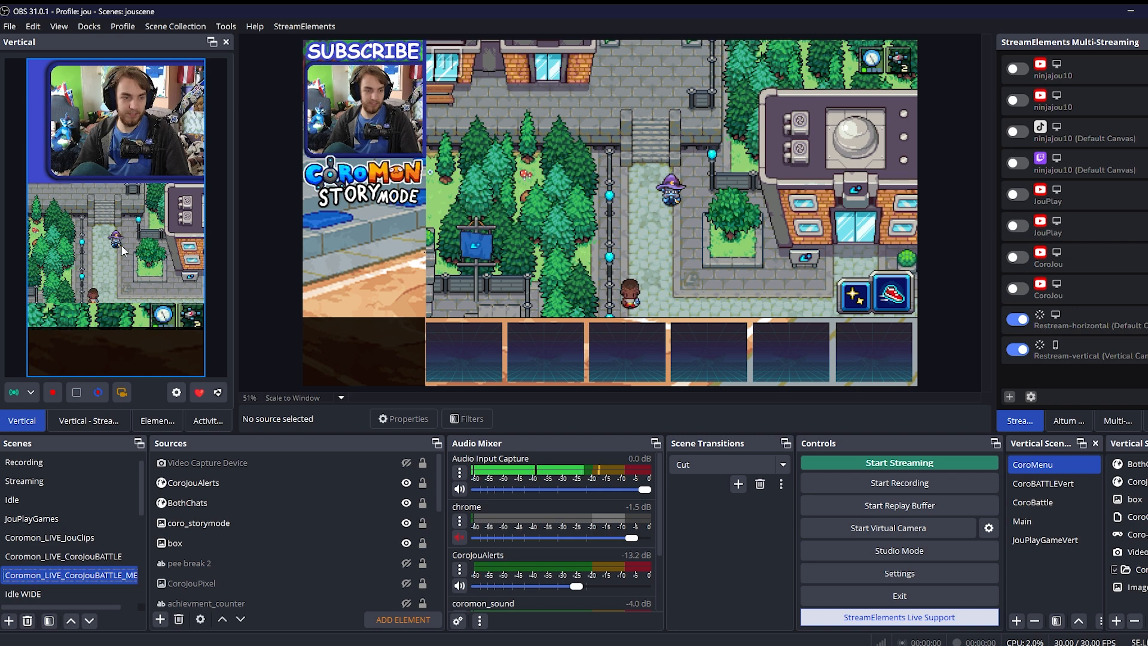
pyautogui.click(89, 537)
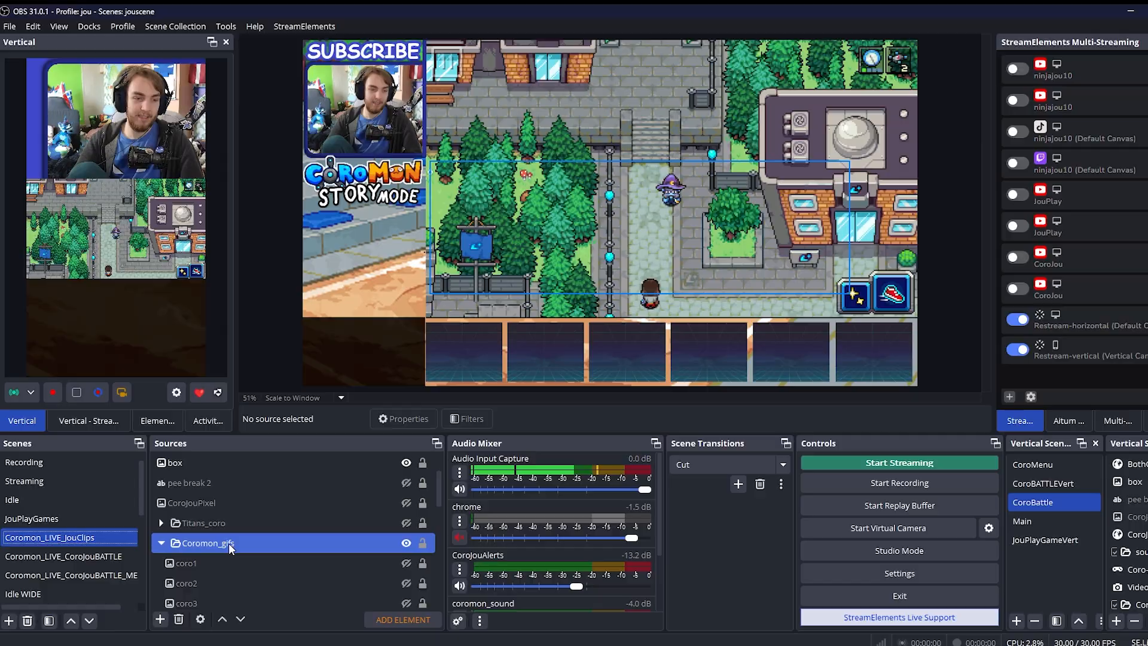
# Examine the audio sources in the sound 2 folder of the JouClips scene, including discord, coromon_sound and Audio Input Capture
pyautogui.scroll(-1, 229, 543)
pyautogui.click(205, 584)
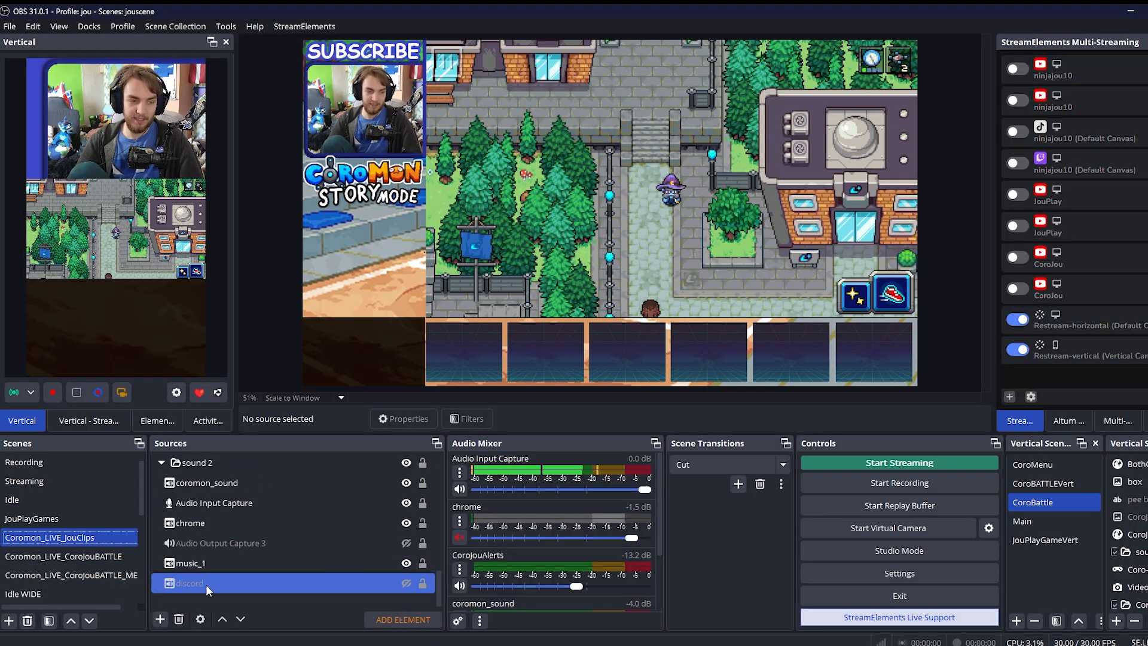
pyautogui.click(202, 482)
pyautogui.click(209, 503)
pyautogui.click(160, 620)
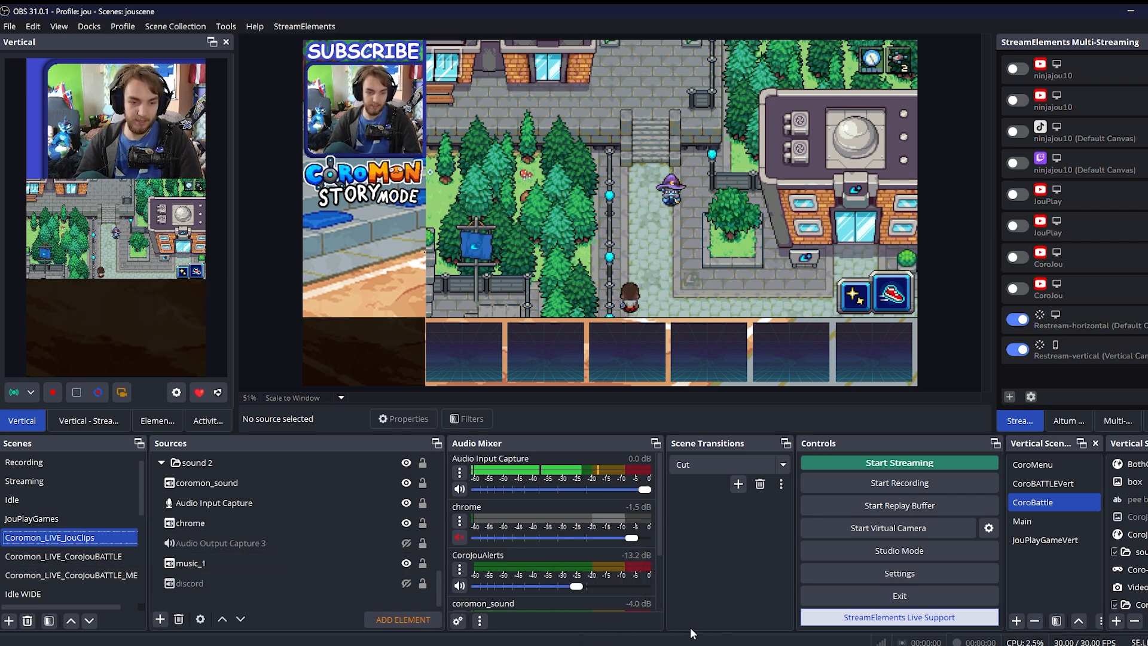
# Search the computer for "you" to find the YouTube Music Desktop App, and close the search
pyautogui.press('super')
pyautogui.write('you')
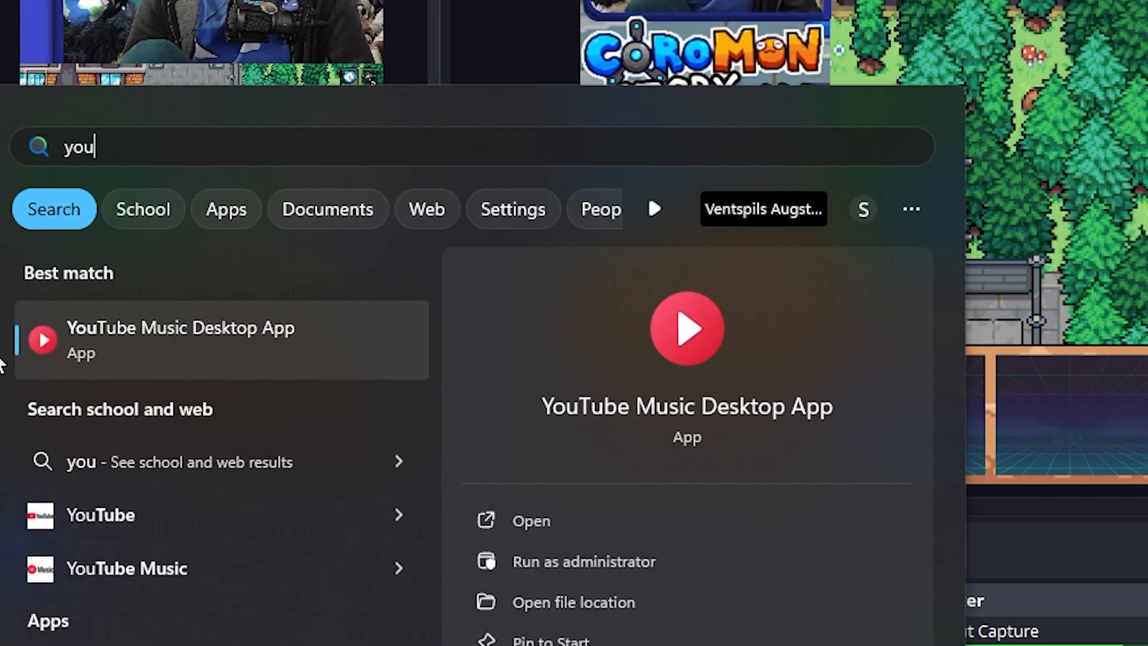
pyautogui.click(758, 575)
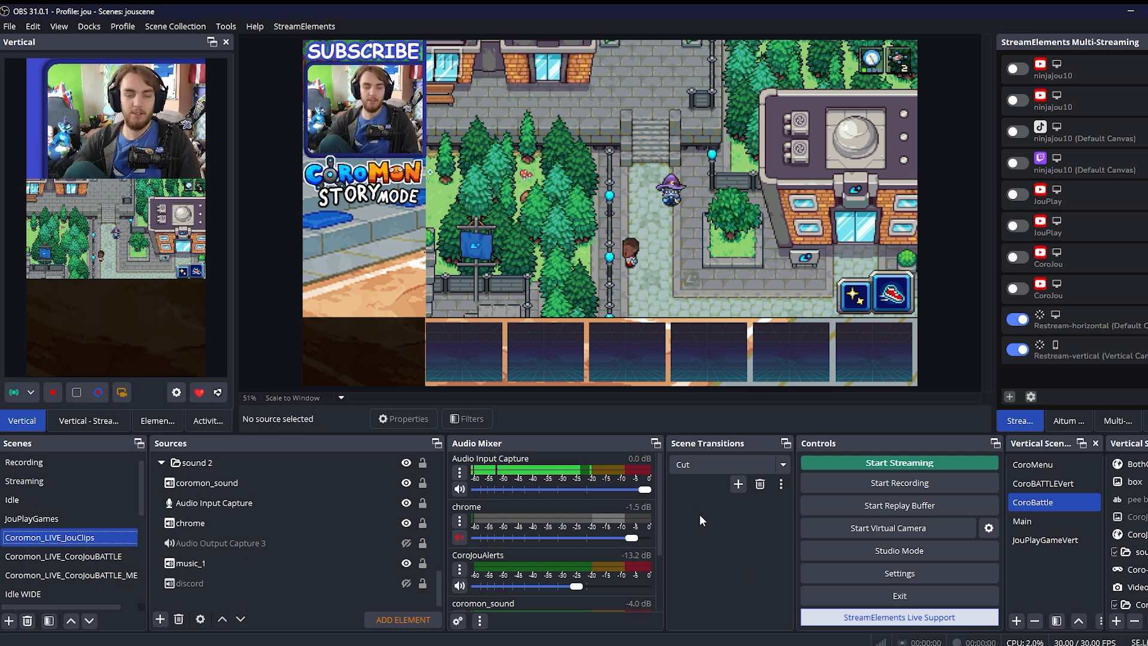
# Check the chrome audio source and expand the CoromonBackgrounds folder to list its background images
pyautogui.click(217, 528)
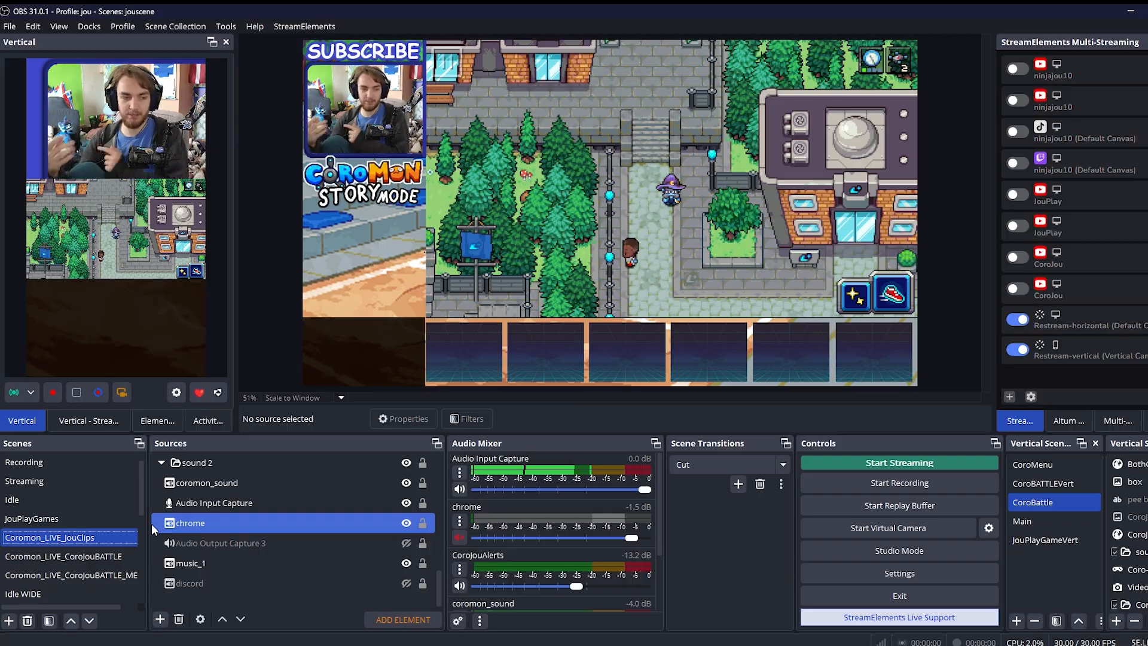
pyautogui.scroll(1, 218, 514)
pyautogui.click(218, 502)
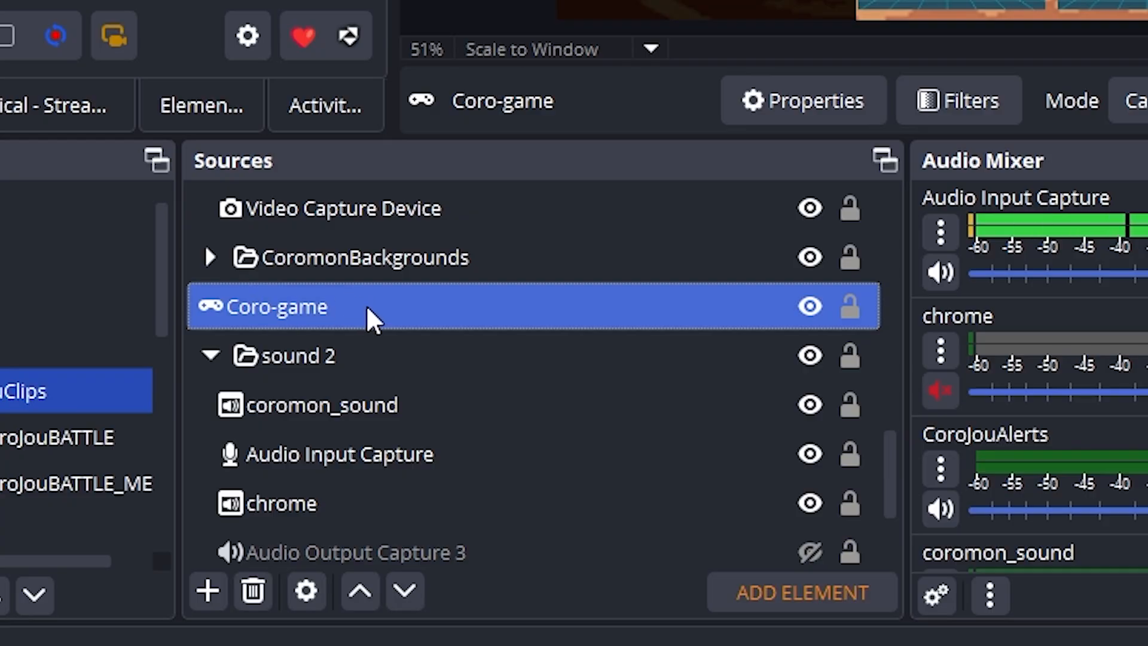
pyautogui.scroll(1, 359, 326)
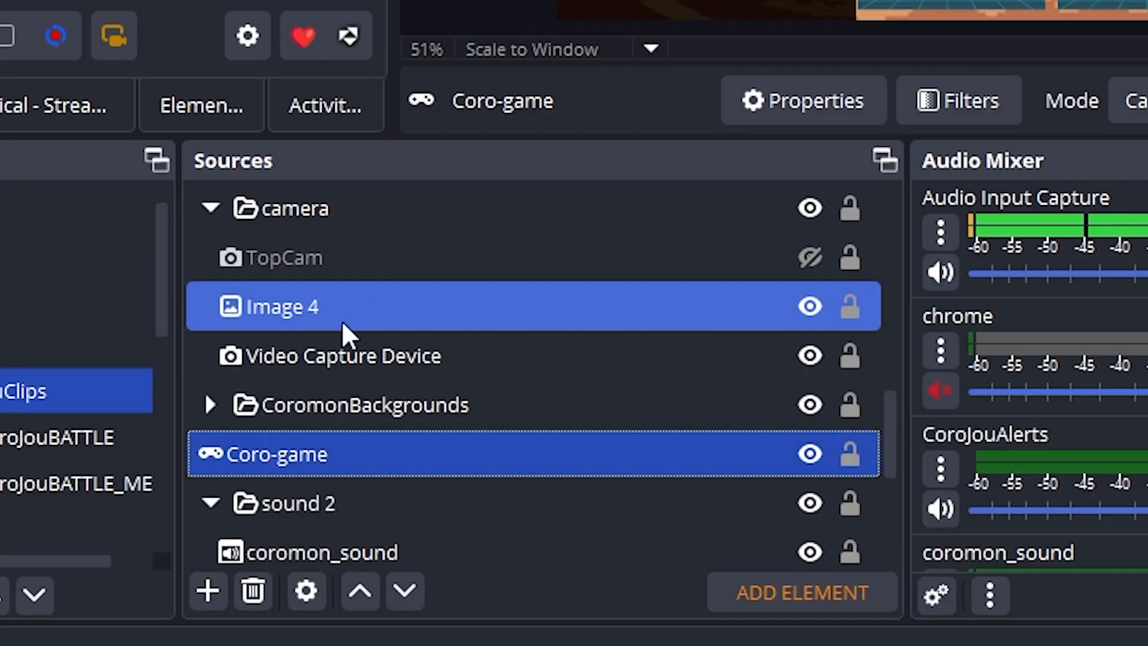
pyautogui.click(205, 410)
pyautogui.click(210, 405)
pyautogui.scroll(-1, 801, 297)
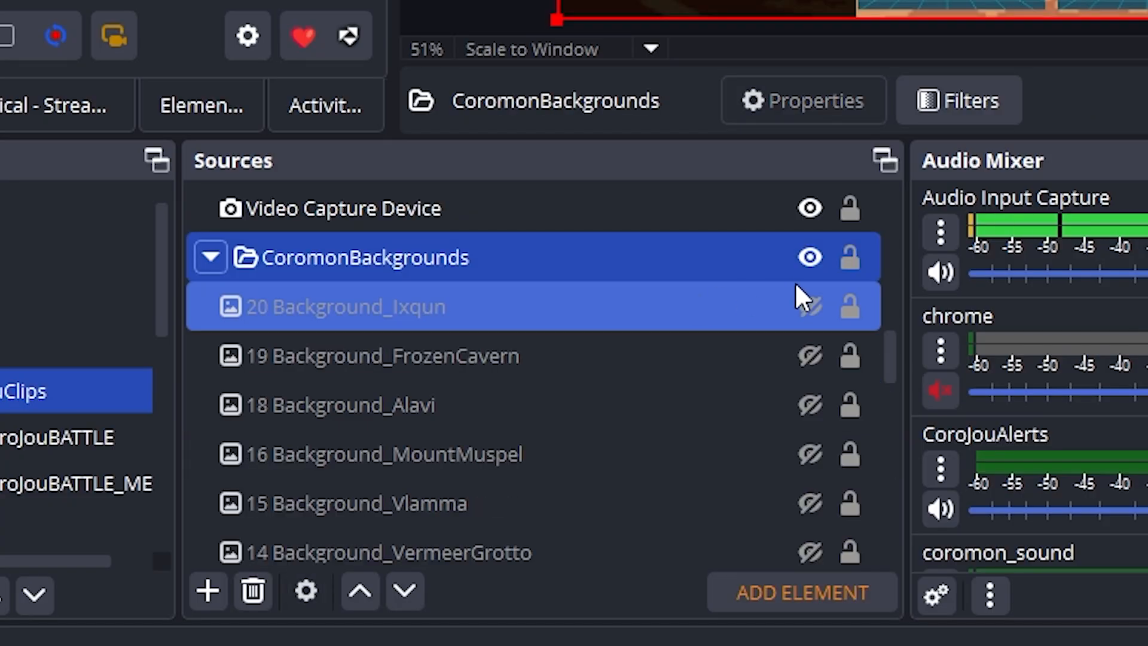
# Show the 20 Background_Ixqun overlay in the preview and hide it again
pyautogui.click(806, 302)
pyautogui.click(807, 305)
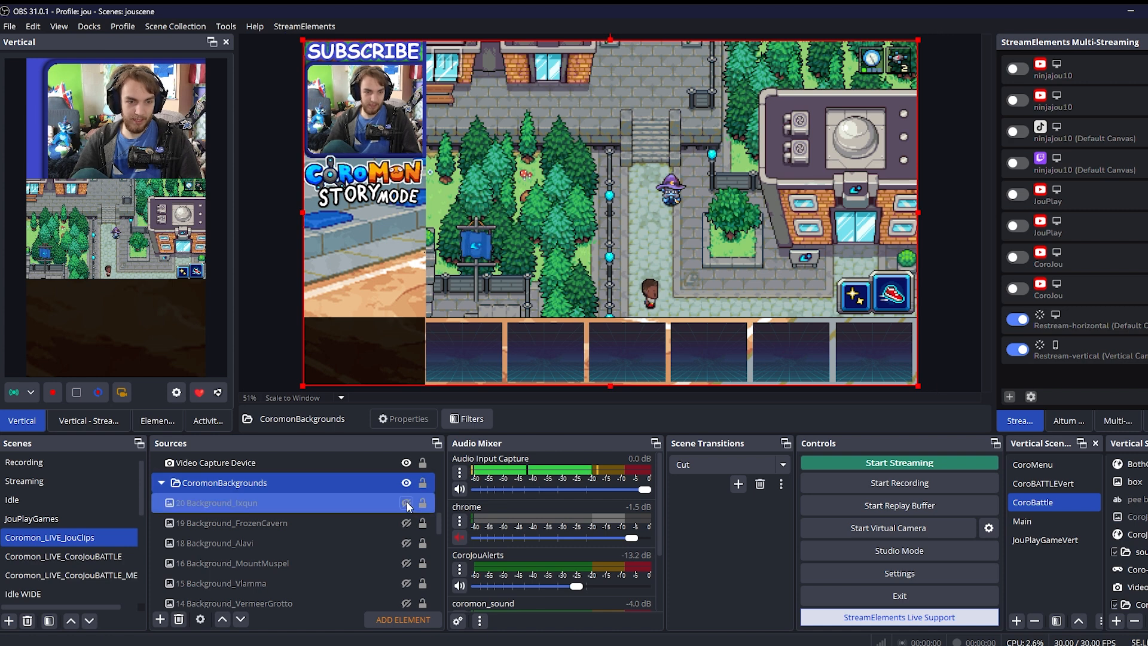
pyautogui.click(407, 503)
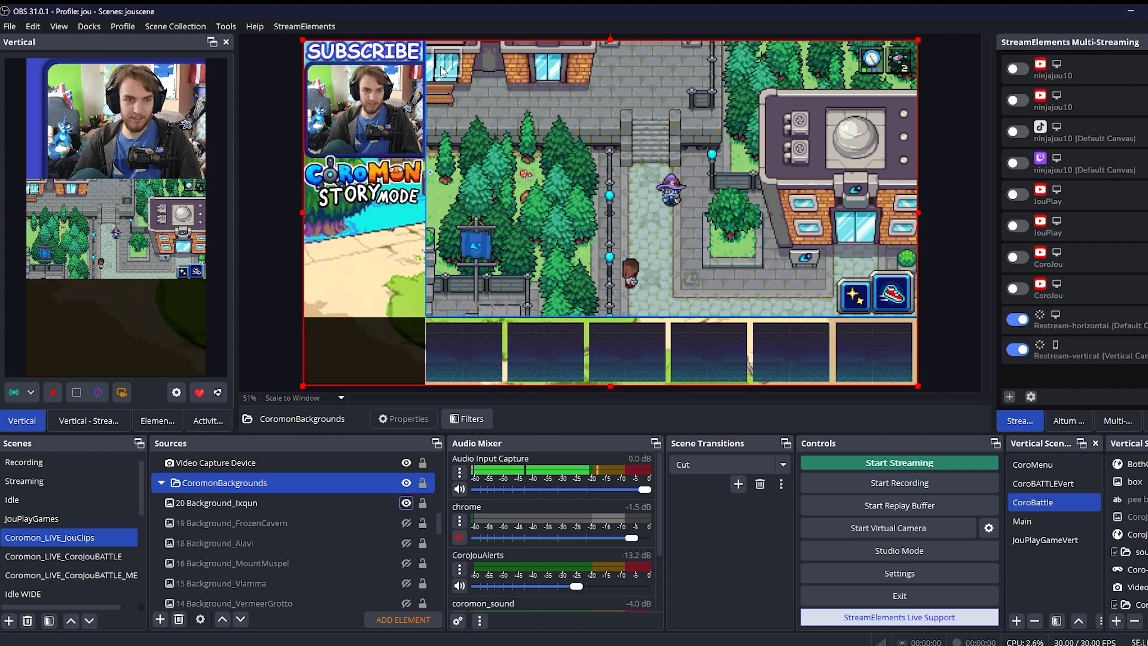
pyautogui.click(406, 503)
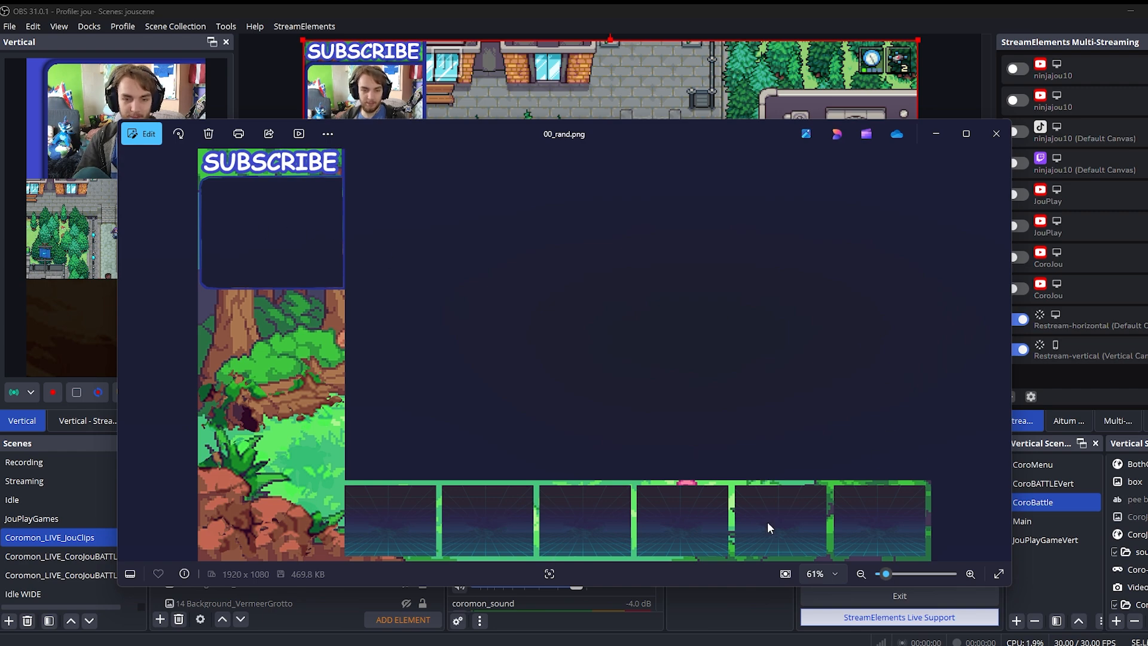
# Close the 00_rand.png image preview and look through the numbered images in the CoromonBackgrounds folder
pyautogui.click(996, 134)
pyautogui.scroll(-4, 293, 514)
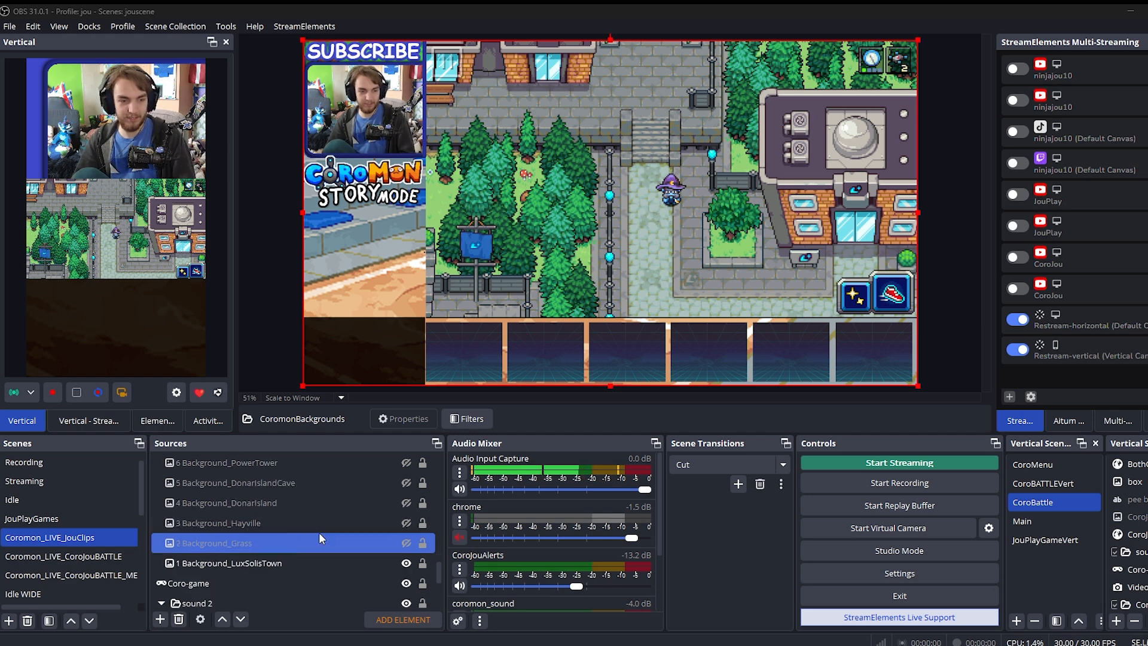
pyautogui.scroll(4, 323, 530)
pyautogui.click(358, 522)
pyautogui.click(410, 505)
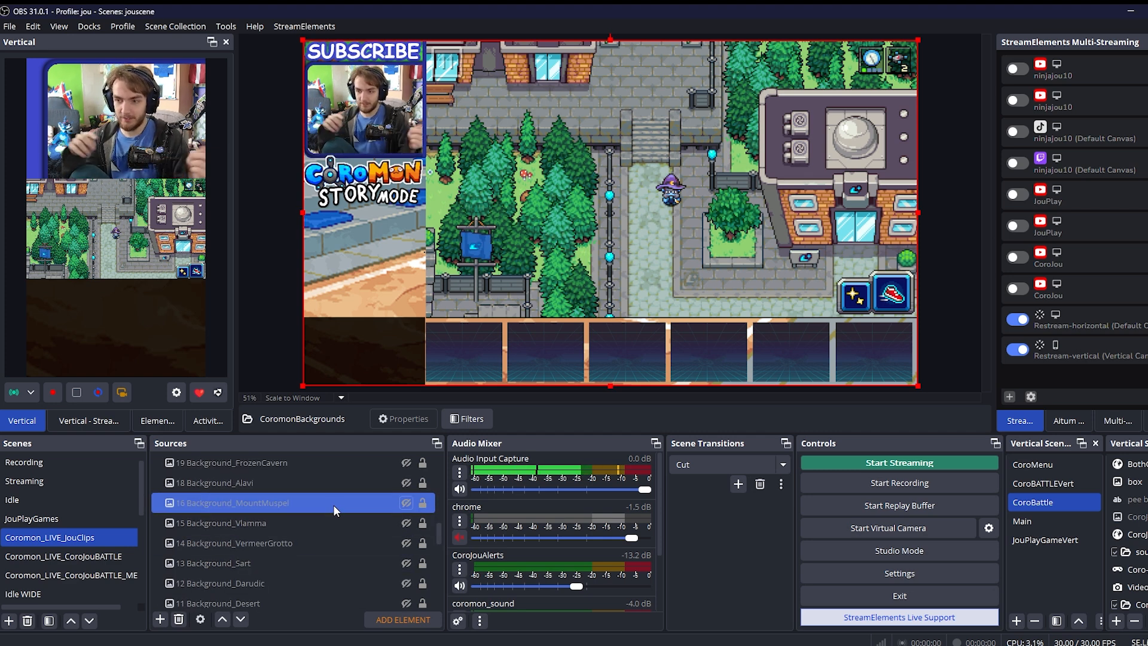
pyautogui.click(306, 481)
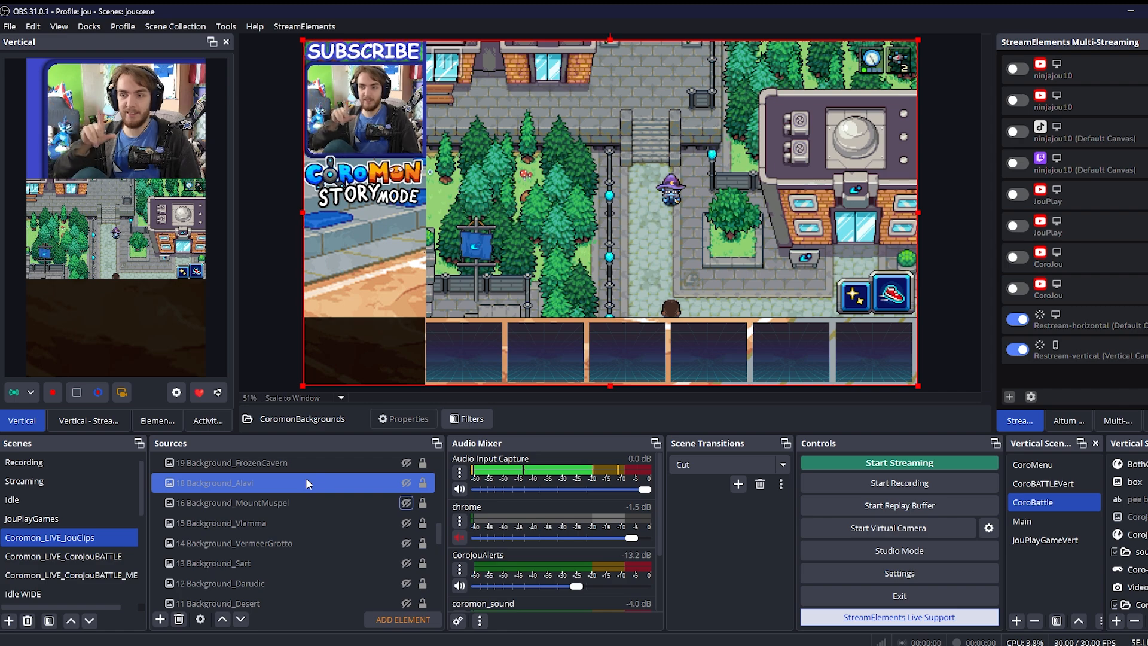
pyautogui.scroll(4, 263, 519)
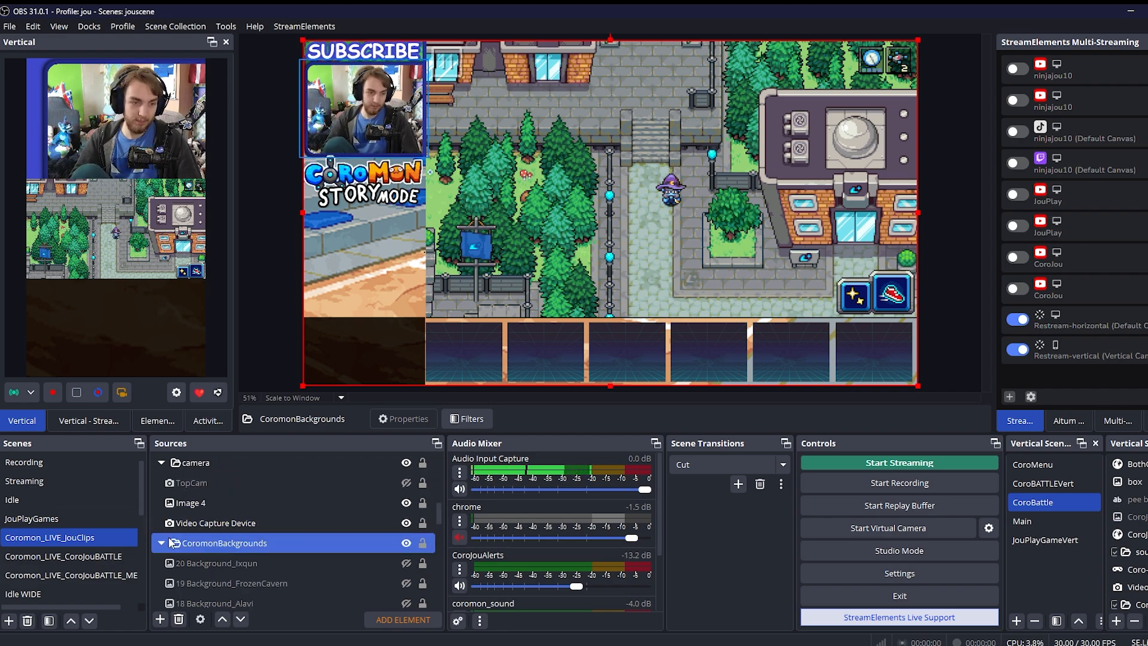
# Examine TopCam, Image 4 and Video Capture Device in the camera folder, collapse it, and select the coro_storymode image
pyautogui.click(171, 523)
pyautogui.click(277, 419)
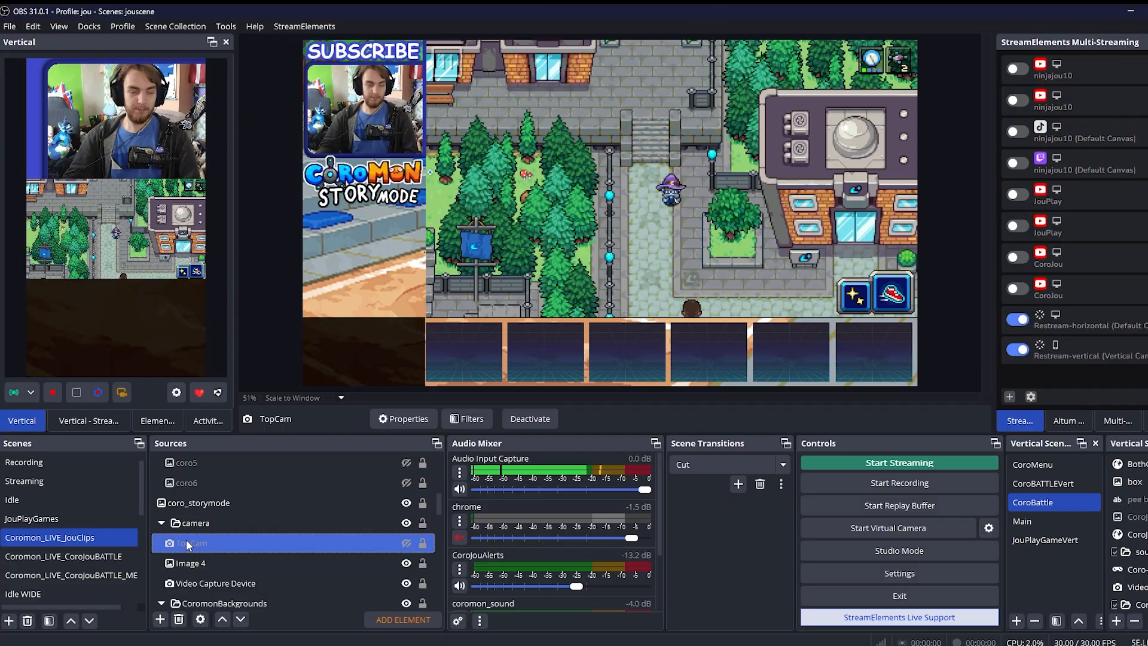
pyautogui.click(204, 559)
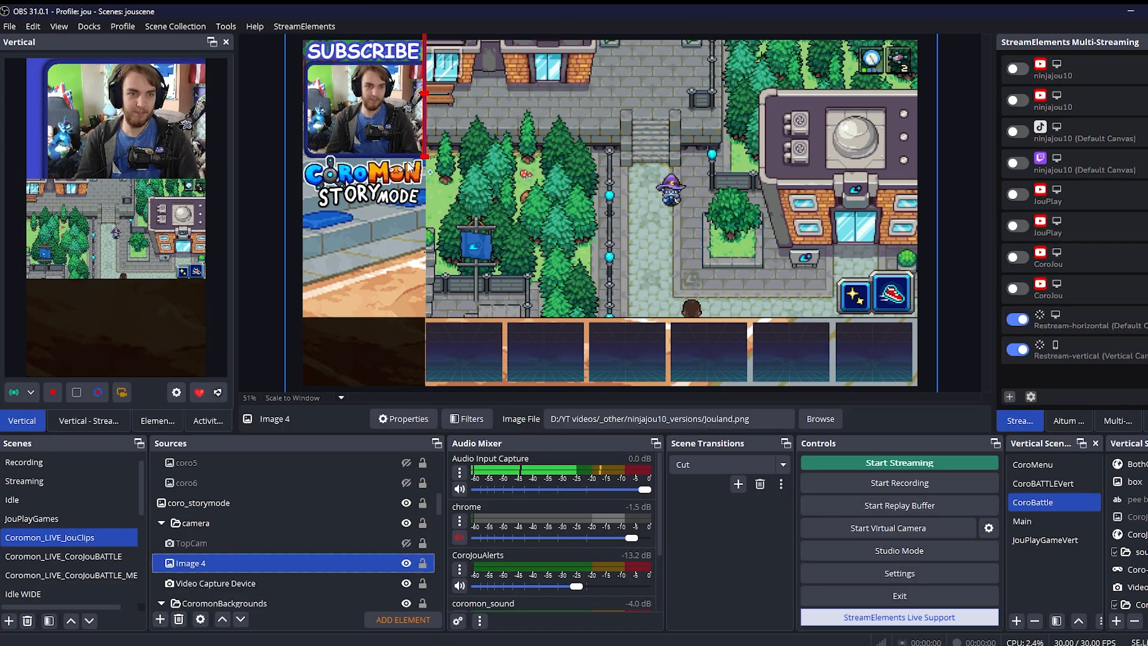
pyautogui.click(228, 584)
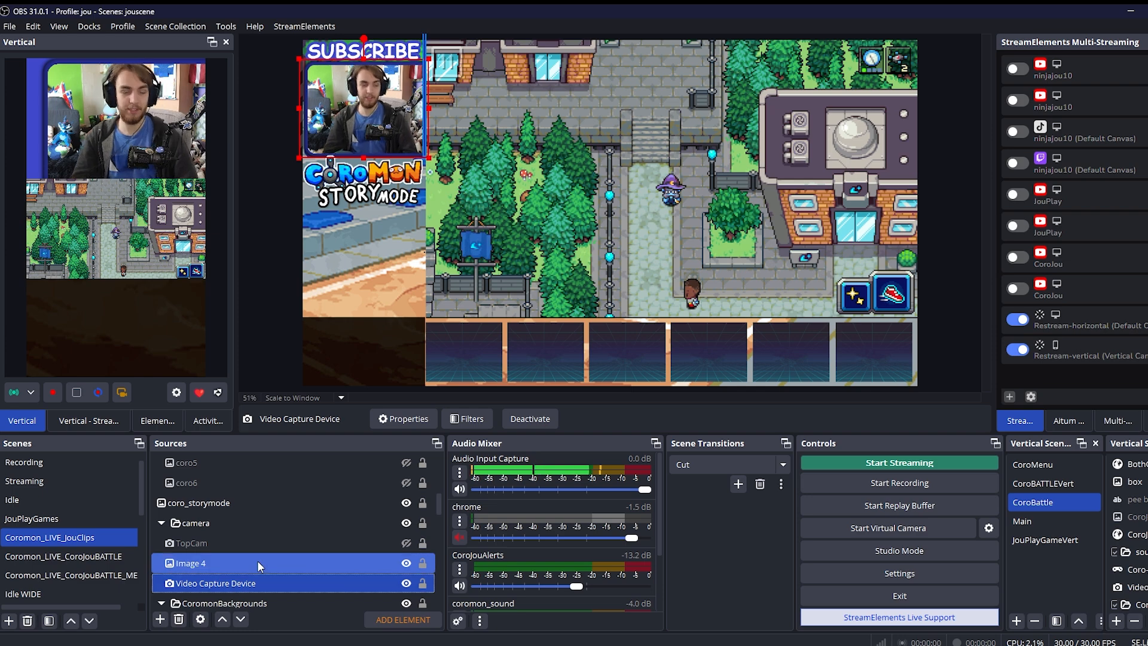
pyautogui.click(162, 524)
pyautogui.click(216, 503)
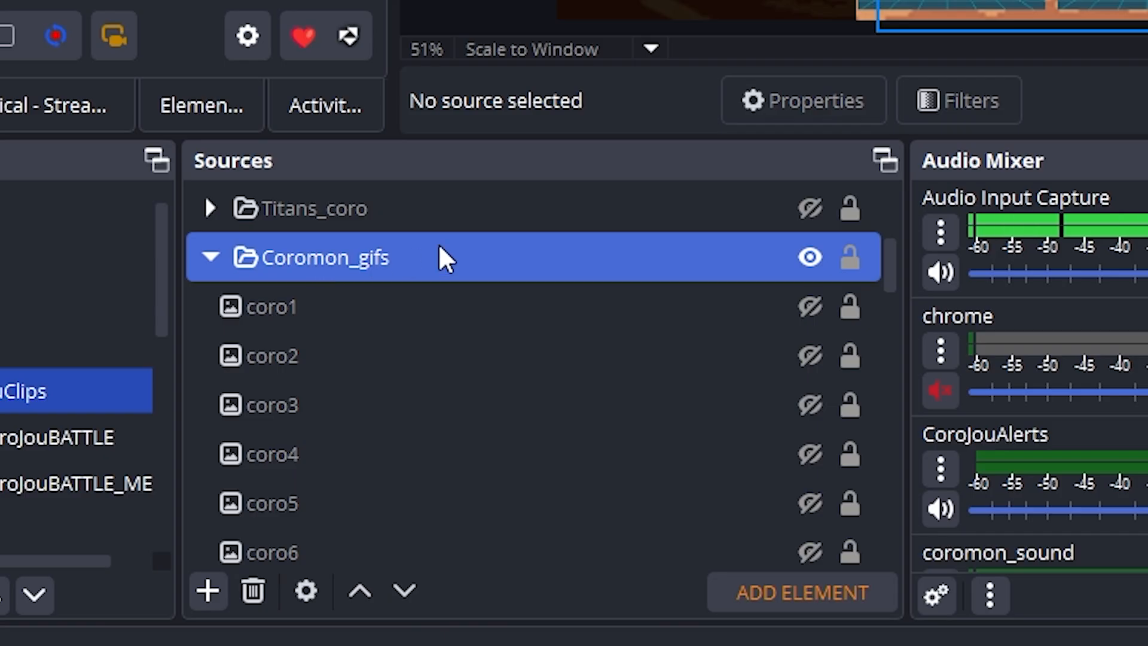
# Make the coro1, coro2, coro3 and coro4 sources in the Coromon_gifs folder visible in the team slots
pyautogui.click(827, 310)
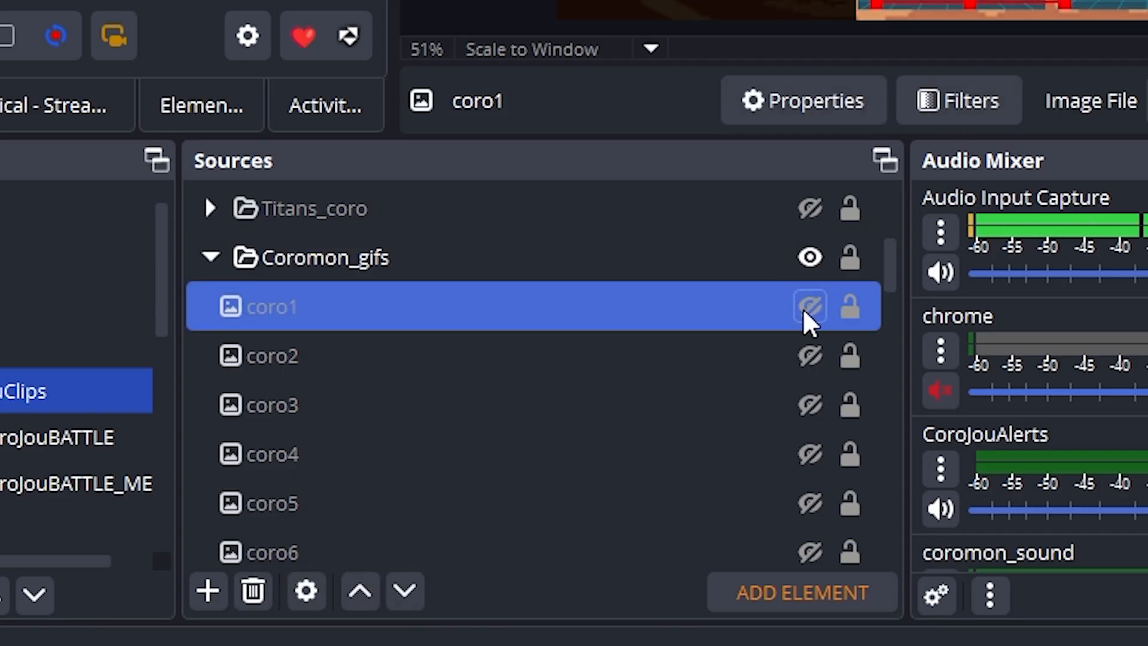
pyautogui.click(216, 590)
pyautogui.click(179, 423)
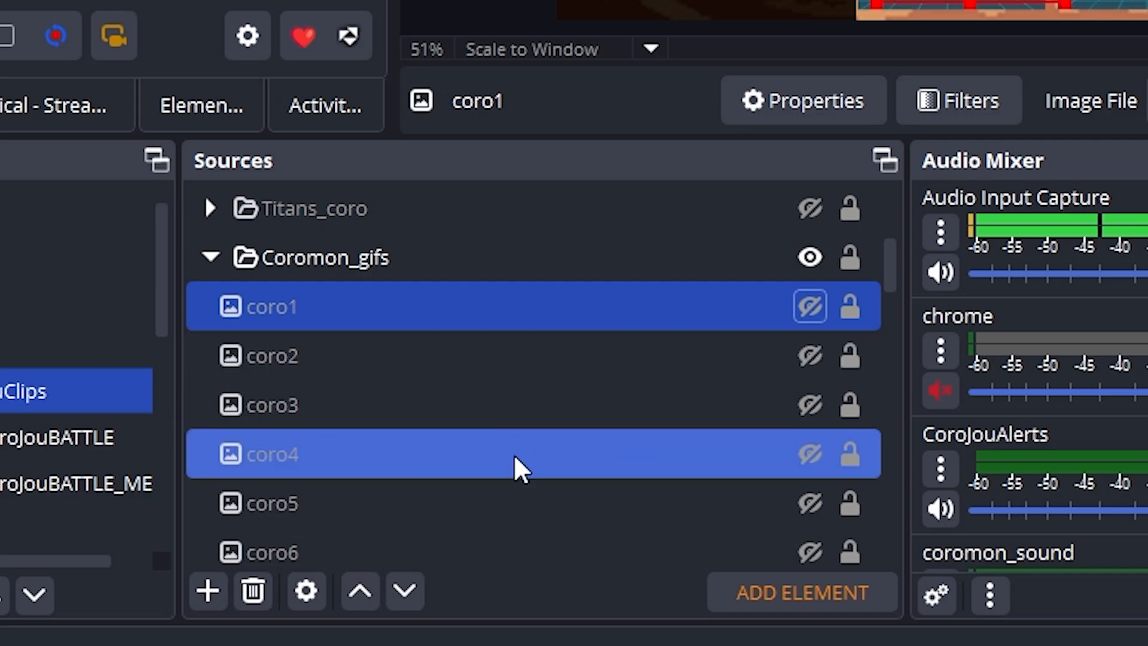
pyautogui.click(823, 308)
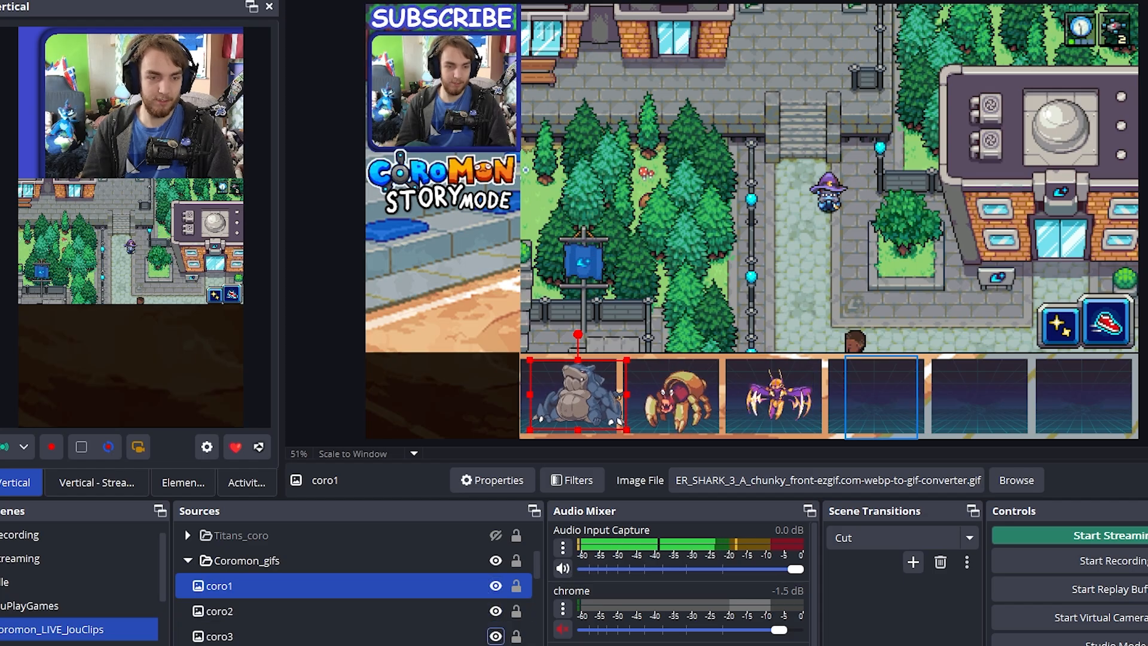
pyautogui.click(472, 561)
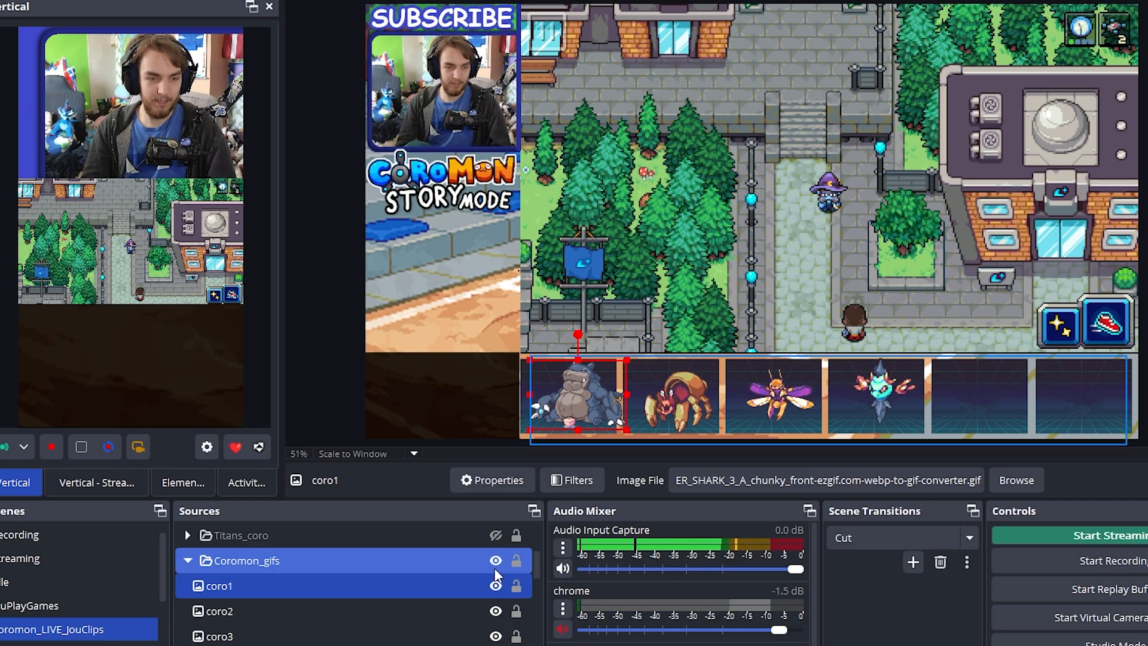
# Open the image file picker for coro1, browse the creature GIFs with 107_Lemobi_C_front.gif selected, and leave without applying a file
pyautogui.doubleClick(407, 579)
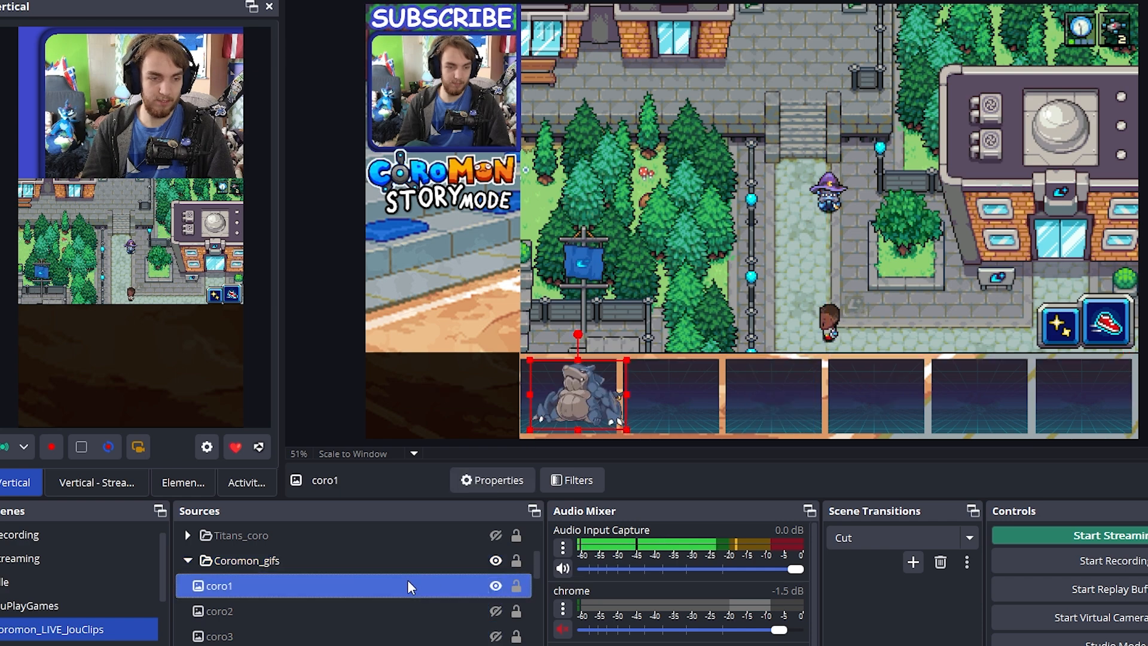
pyautogui.click(986, 374)
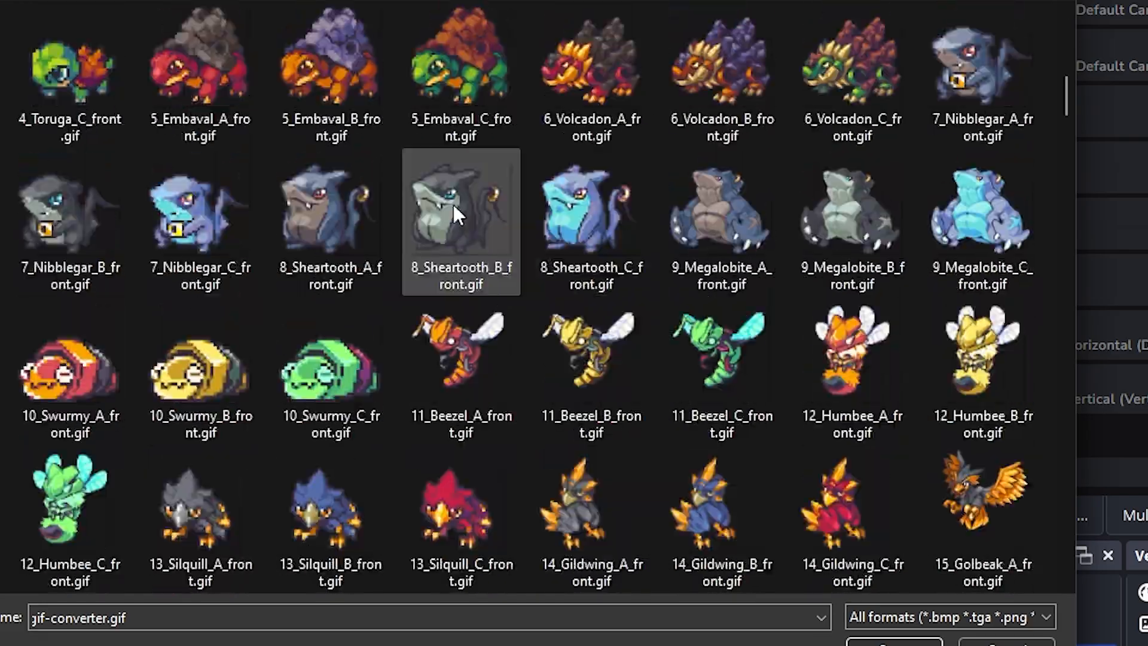
pyautogui.moveTo(1062, 51); pyautogui.dragTo(1052, 513)
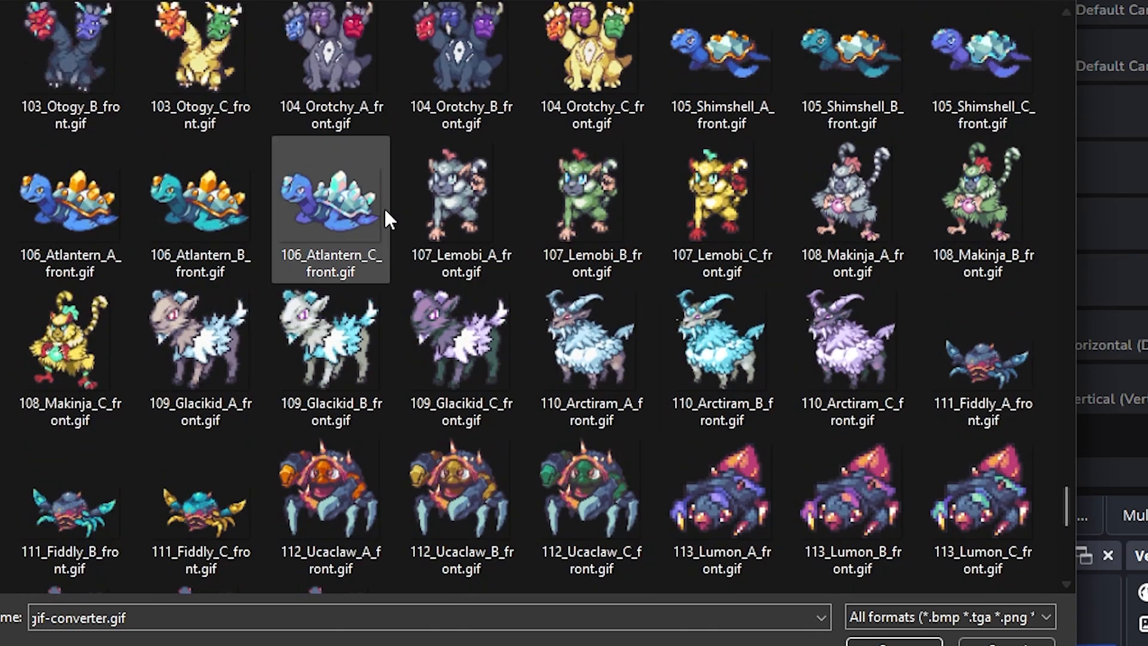
pyautogui.click(497, 221)
pyautogui.click(592, 218)
pyautogui.click(707, 220)
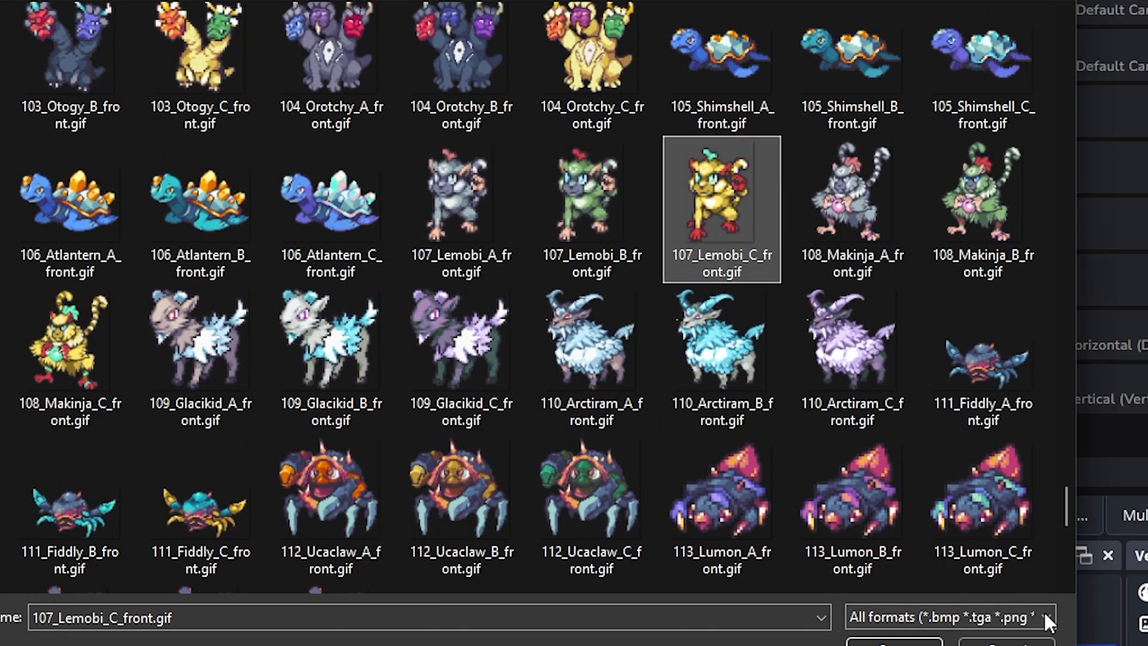
pyautogui.moveTo(1067, 513); pyautogui.dragTo(1061, 579)
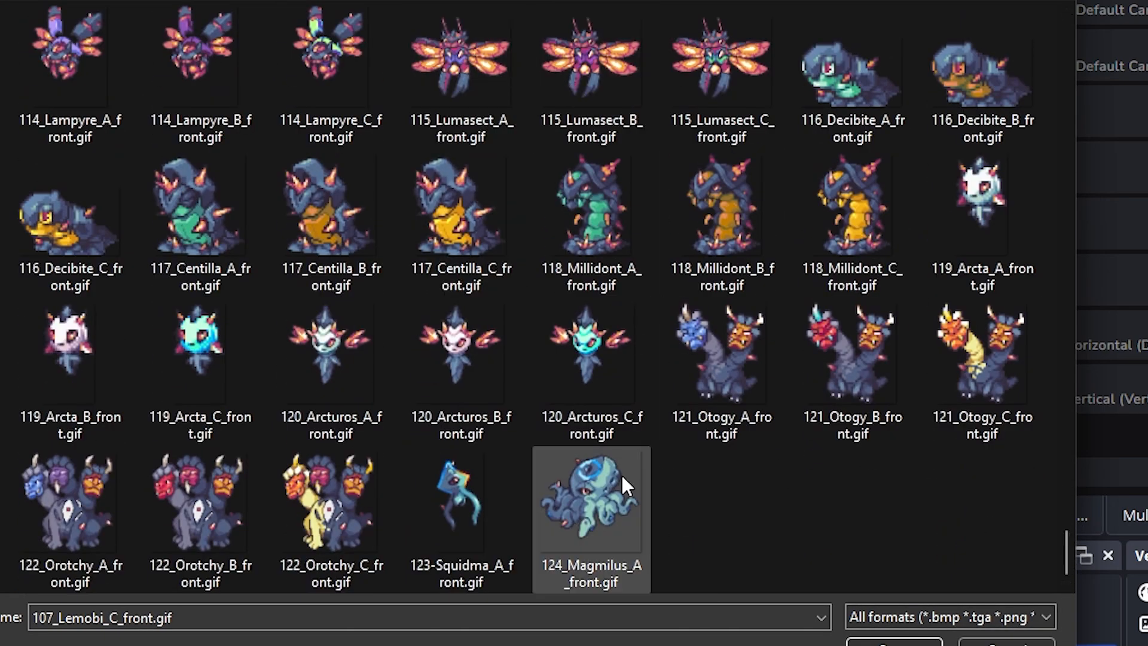
pyautogui.moveTo(1059, 529); pyautogui.dragTo(1030, 8)
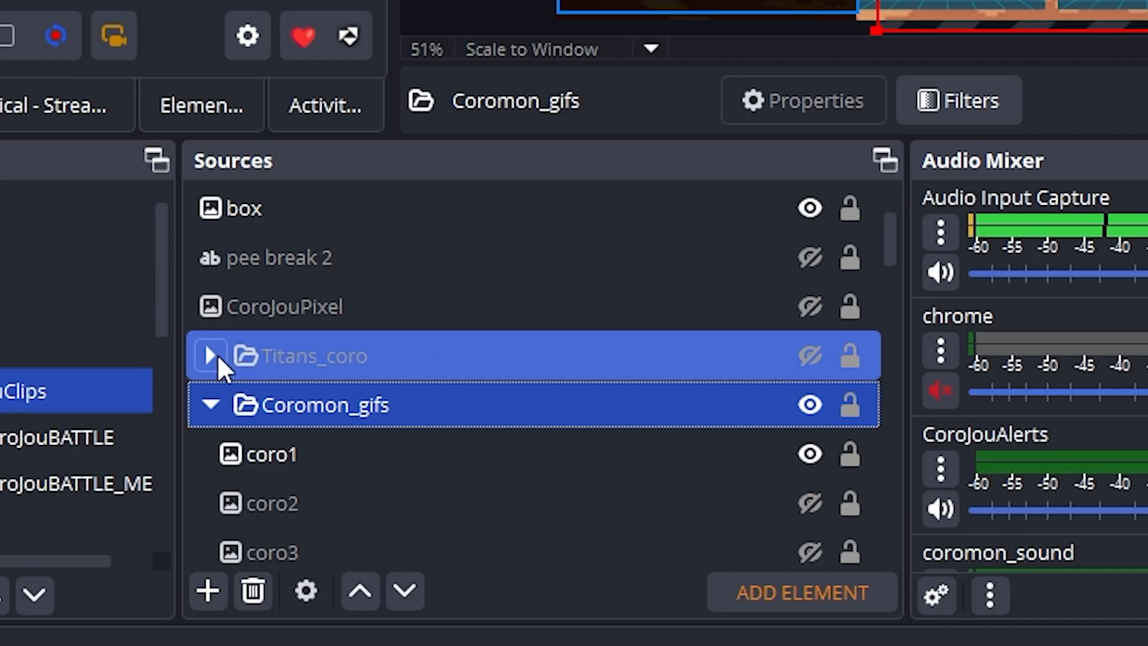
# Expand the Titans_coro group, make it visible in the scene, and look over its Titan1 to Titan4 sources
pyautogui.click(214, 356)
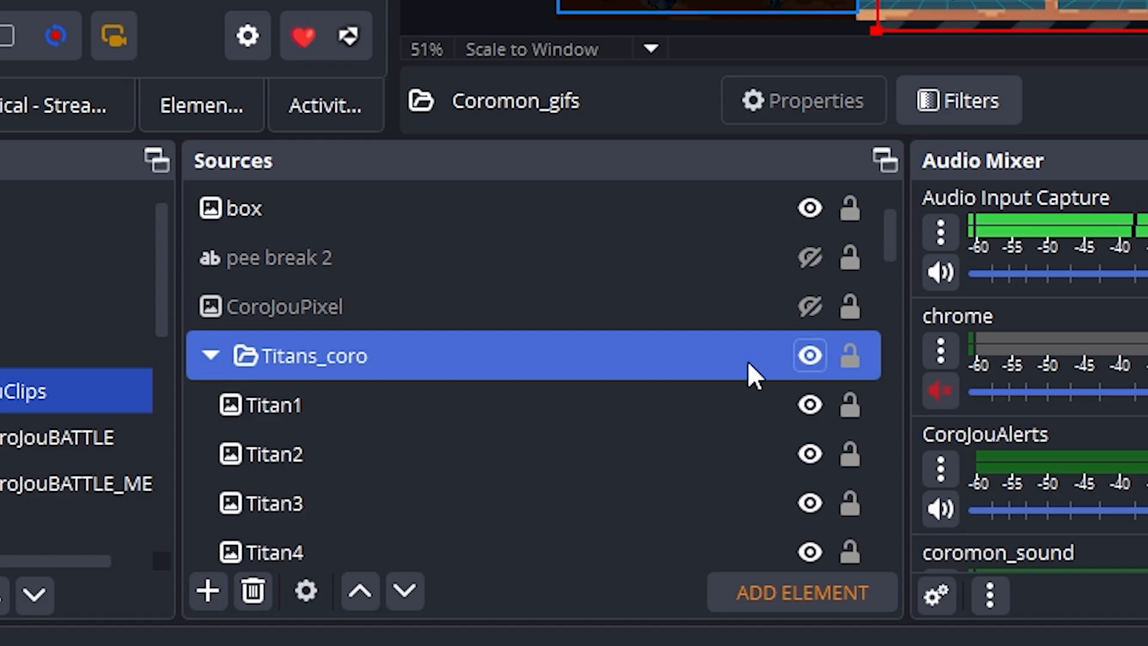
pyautogui.scroll(-3, 755, 375)
pyautogui.click(757, 371)
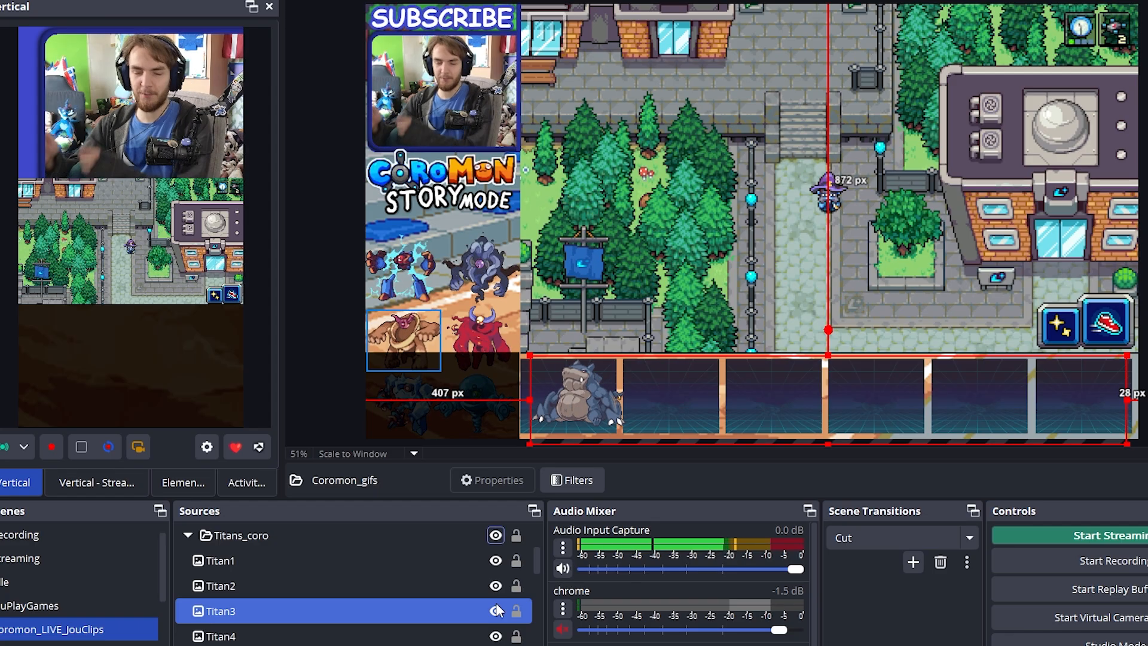
pyautogui.click(492, 586)
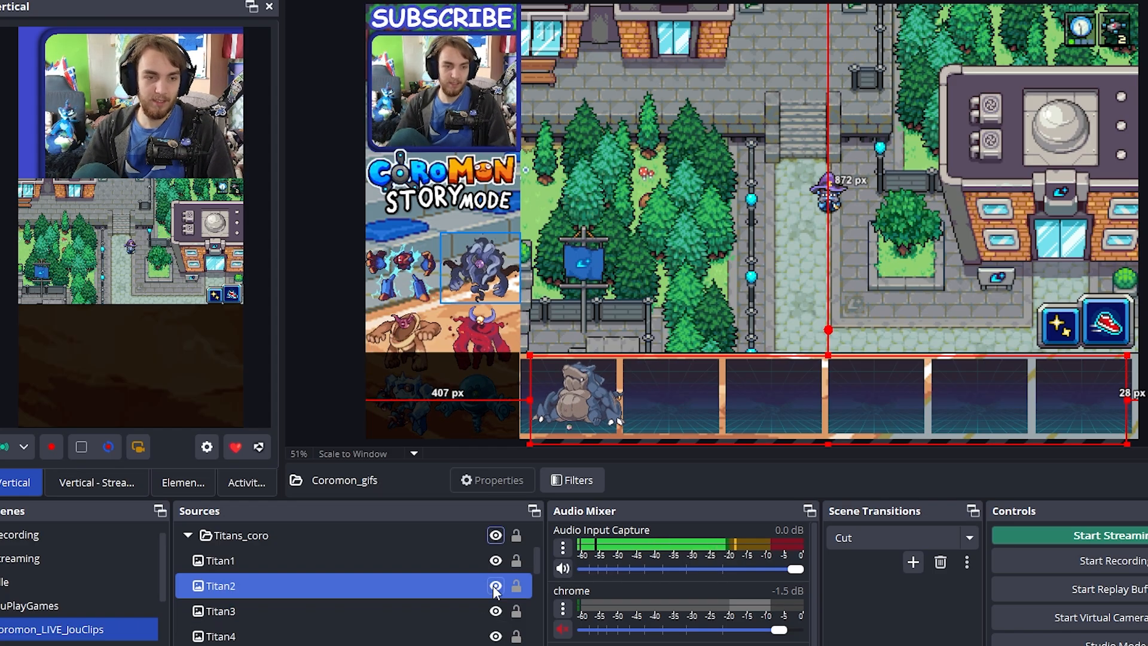
pyautogui.click(486, 613)
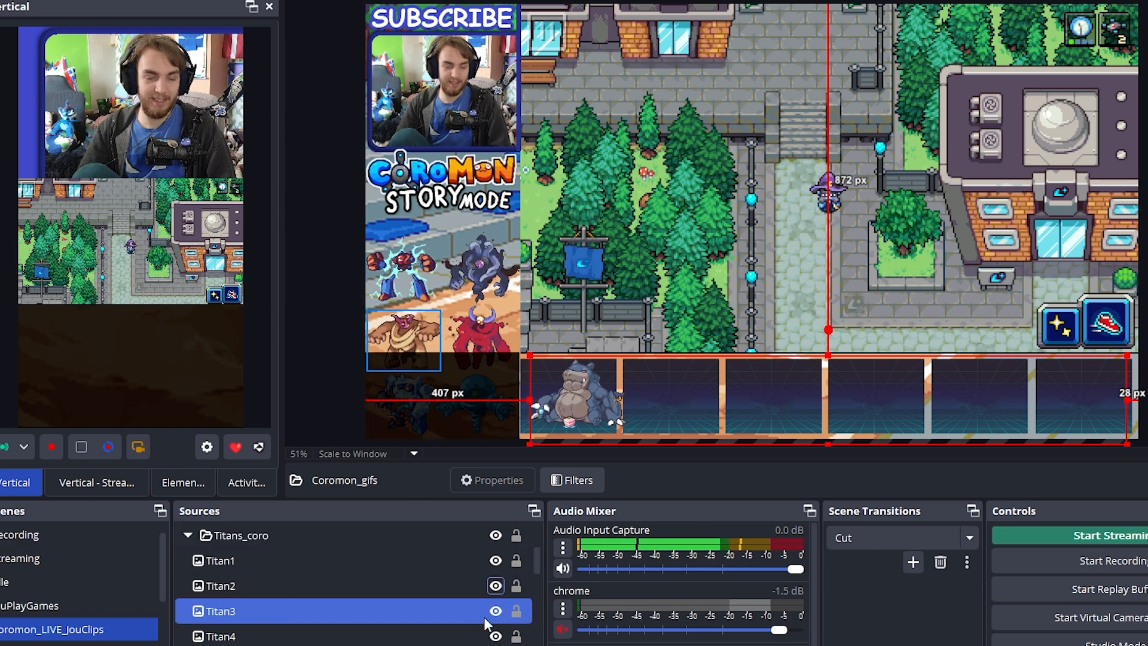
# Switch the Titan4 source off and back on, and hide and collapse the Titans_coro group
pyautogui.click(496, 635)
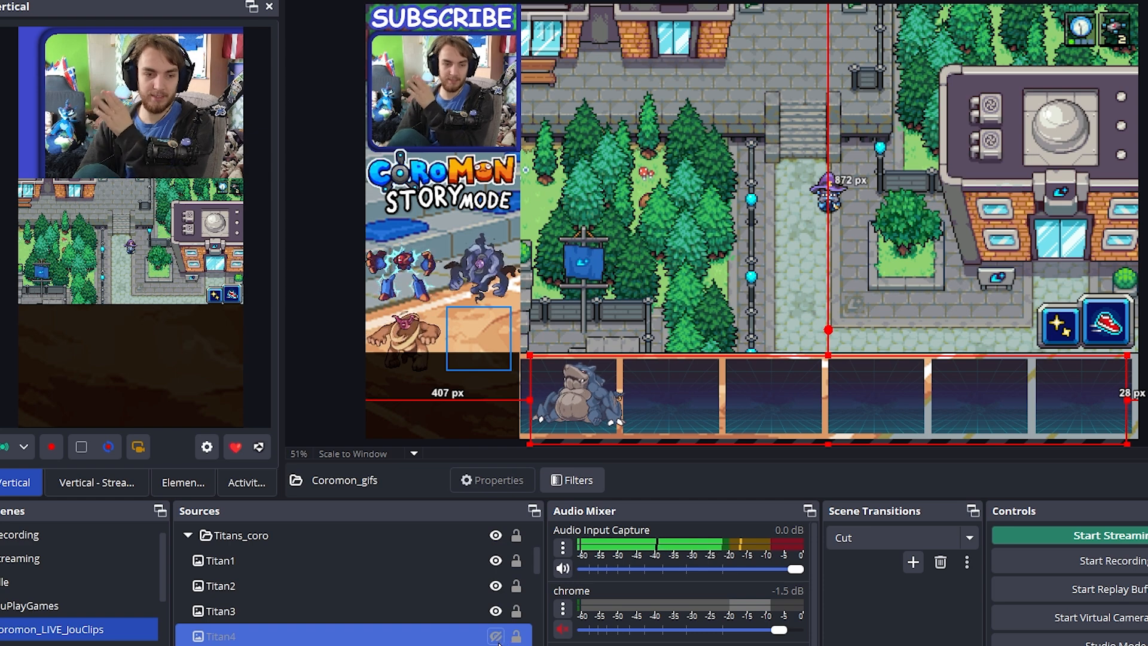
pyautogui.click(496, 636)
pyautogui.click(496, 645)
pyautogui.click(496, 645)
pyautogui.scroll(1, 292, 644)
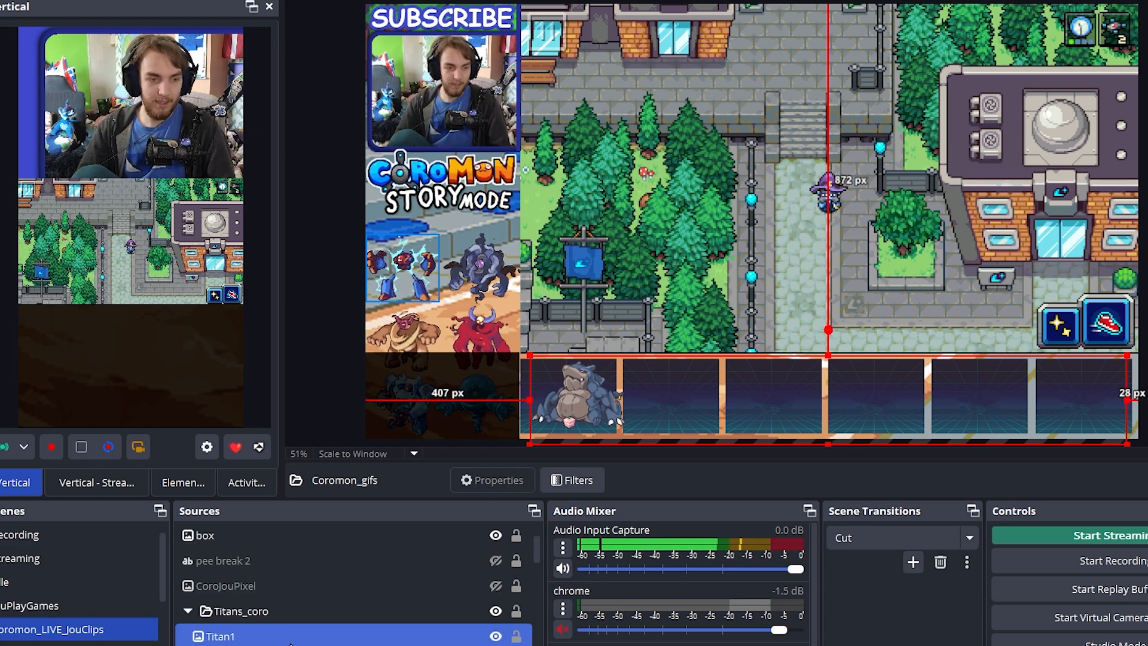
pyautogui.click(287, 611)
pyautogui.click(496, 611)
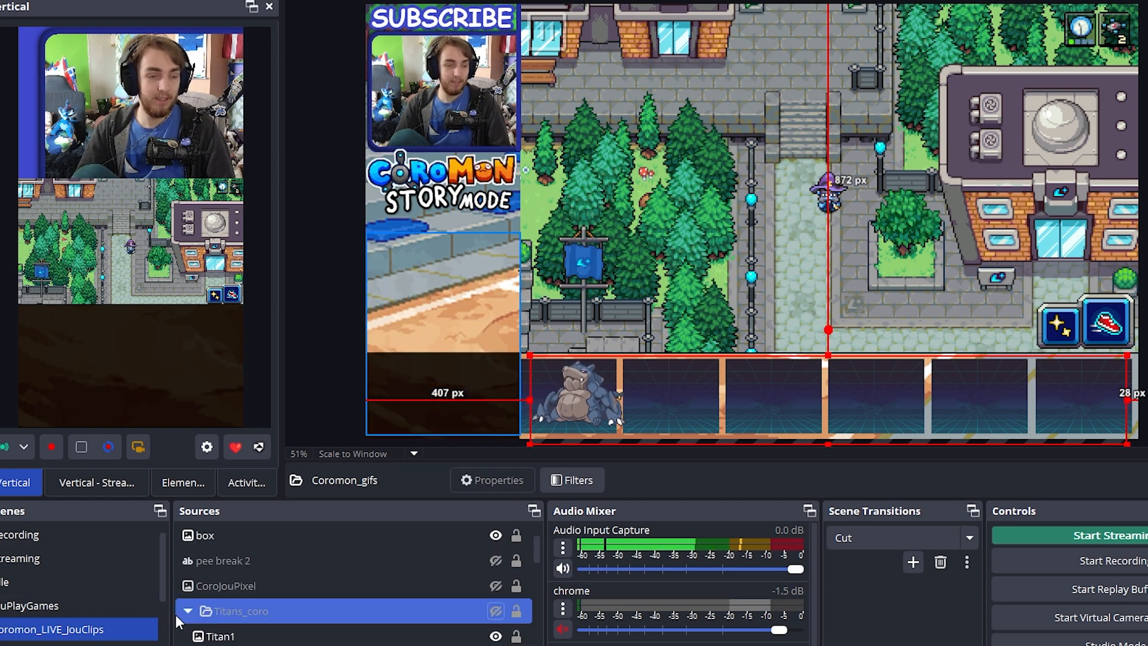
pyautogui.click(188, 610)
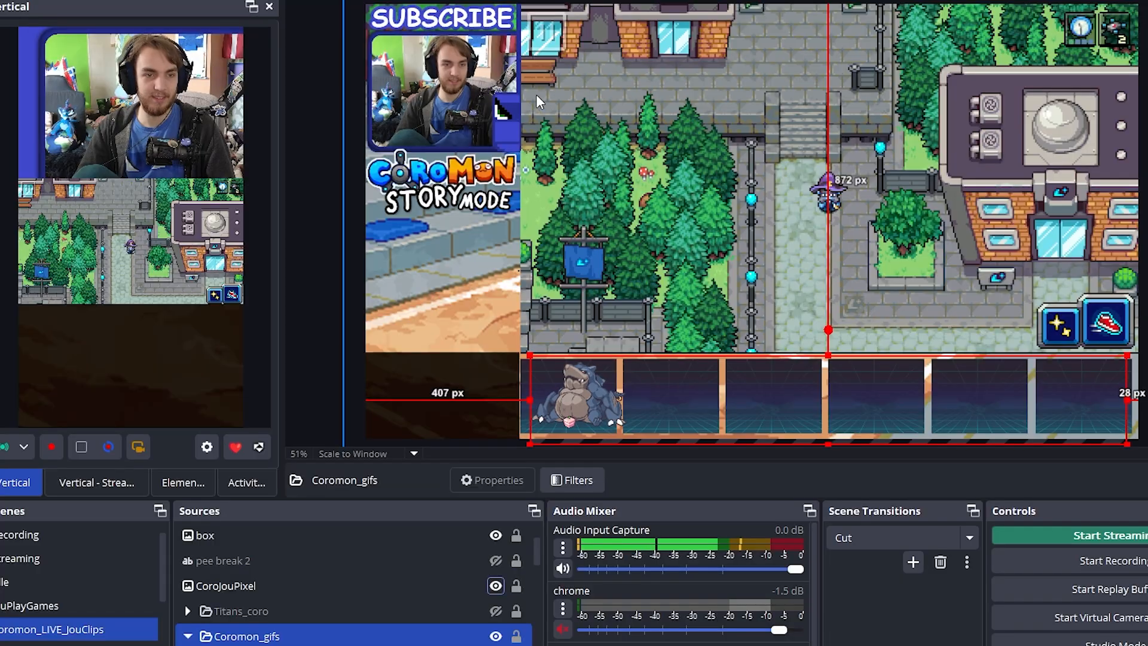
# Briefly show the CoroJouPixel image and the pee break 2 text over the gameplay, and hide both again
pyautogui.keyDown('ctrl'); pyautogui.click(478, 590); pyautogui.keyUp('ctrl')
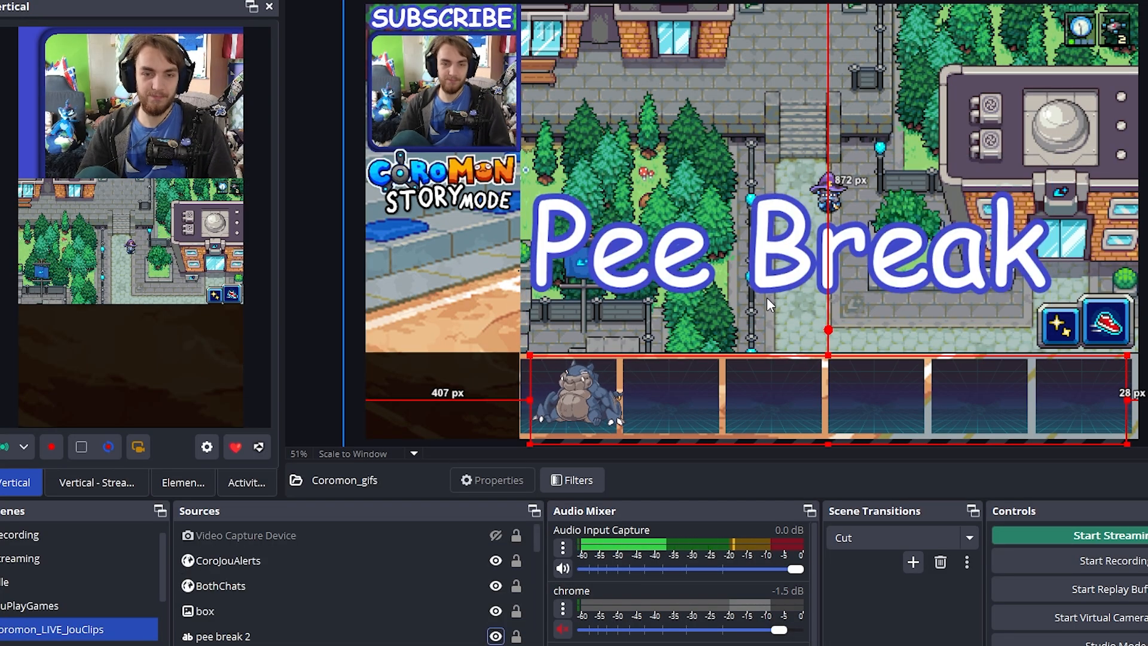
pyautogui.click(431, 535)
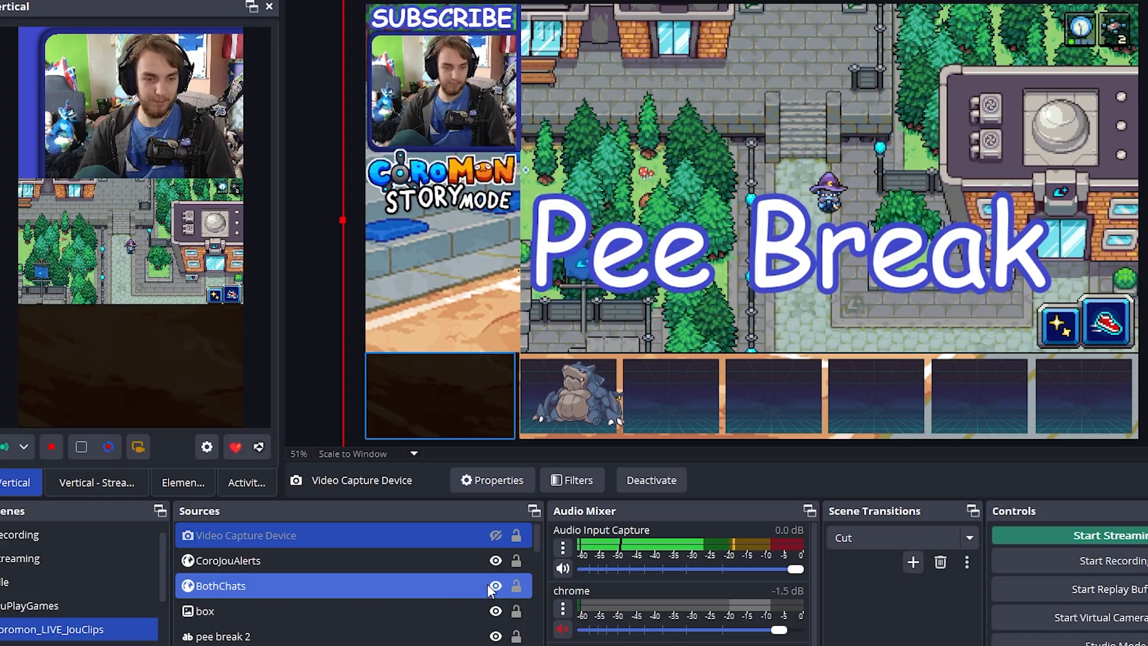
pyautogui.click(496, 616)
# Inspect the box source's image file properties and its Color Key filter settings, and close both without changing anything
pyautogui.doubleClick(452, 614)
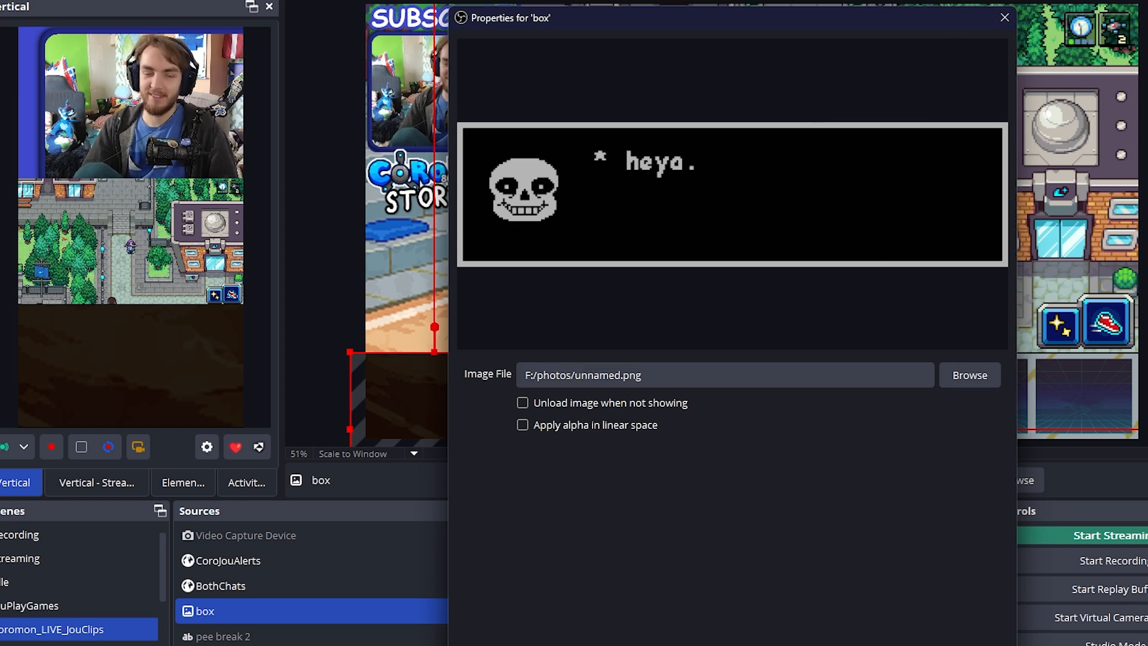
pyautogui.click(1005, 18)
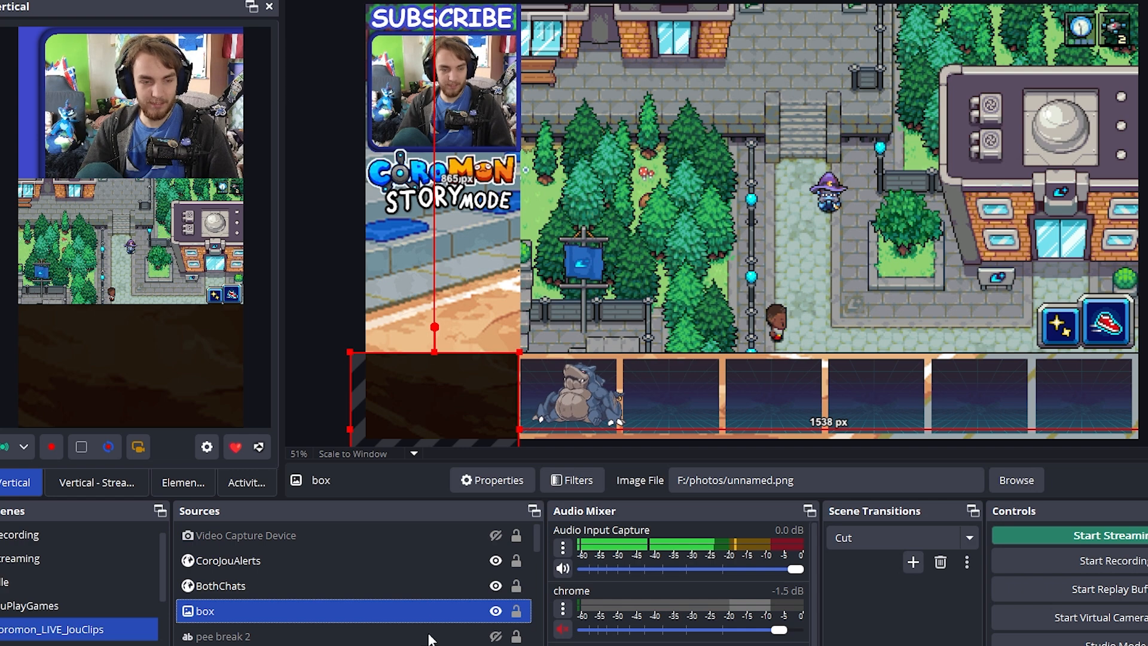
pyautogui.rightClick(425, 611)
pyautogui.click(467, 574)
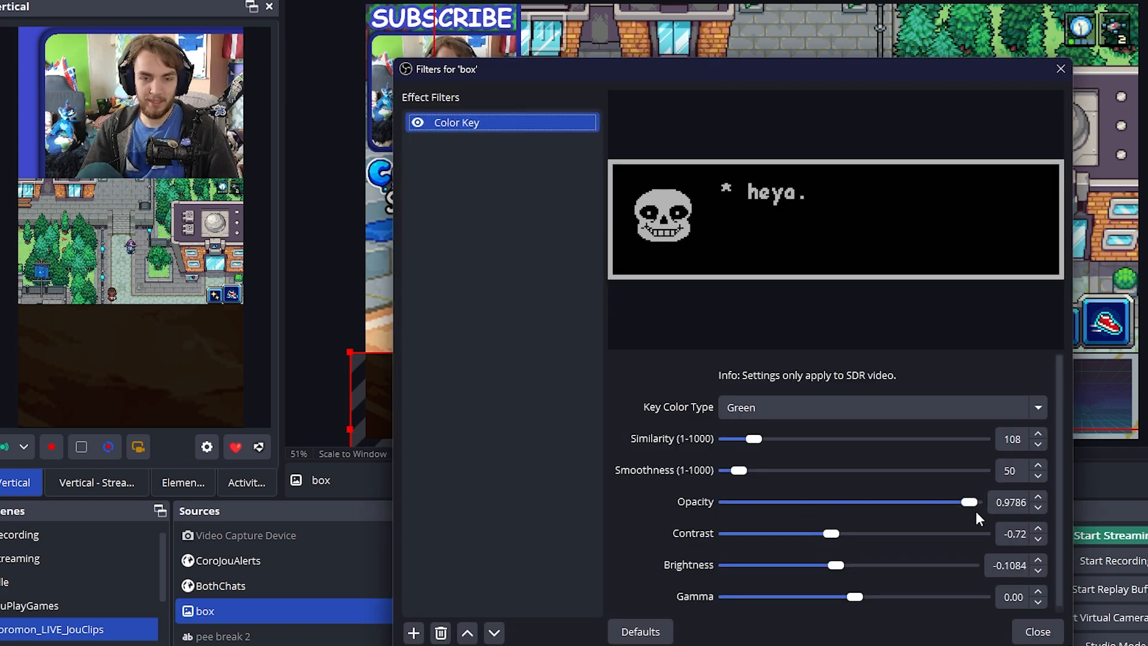
pyautogui.click(1061, 70)
# Check the BothChats browser source properties, and review the connected streaming services in the Casterlabs-Caffeinated account settings
pyautogui.click(218, 586)
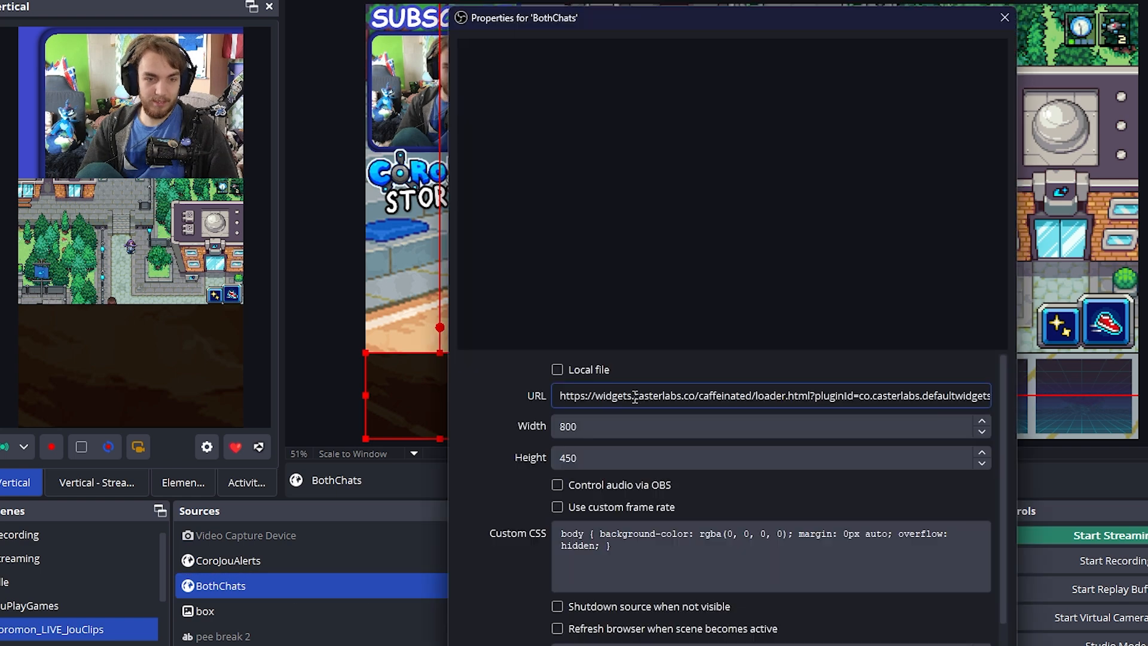
pyautogui.click(1005, 18)
pyautogui.moveTo(1147, 139); pyautogui.dragTo(684, 109)
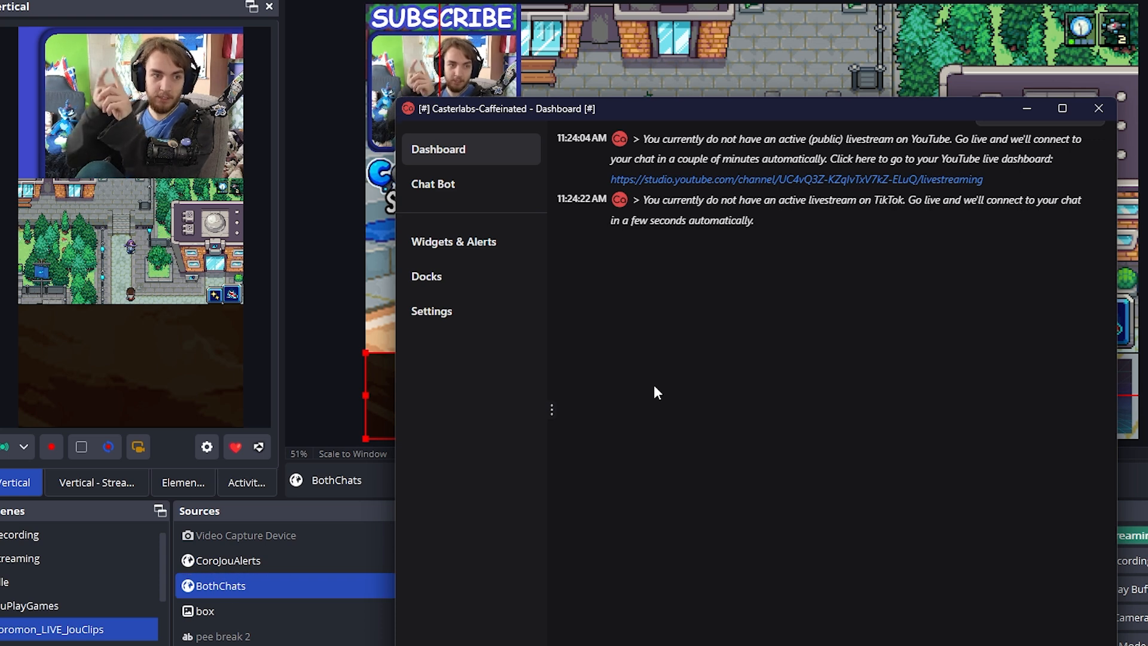
pyautogui.click(432, 311)
pyautogui.click(643, 154)
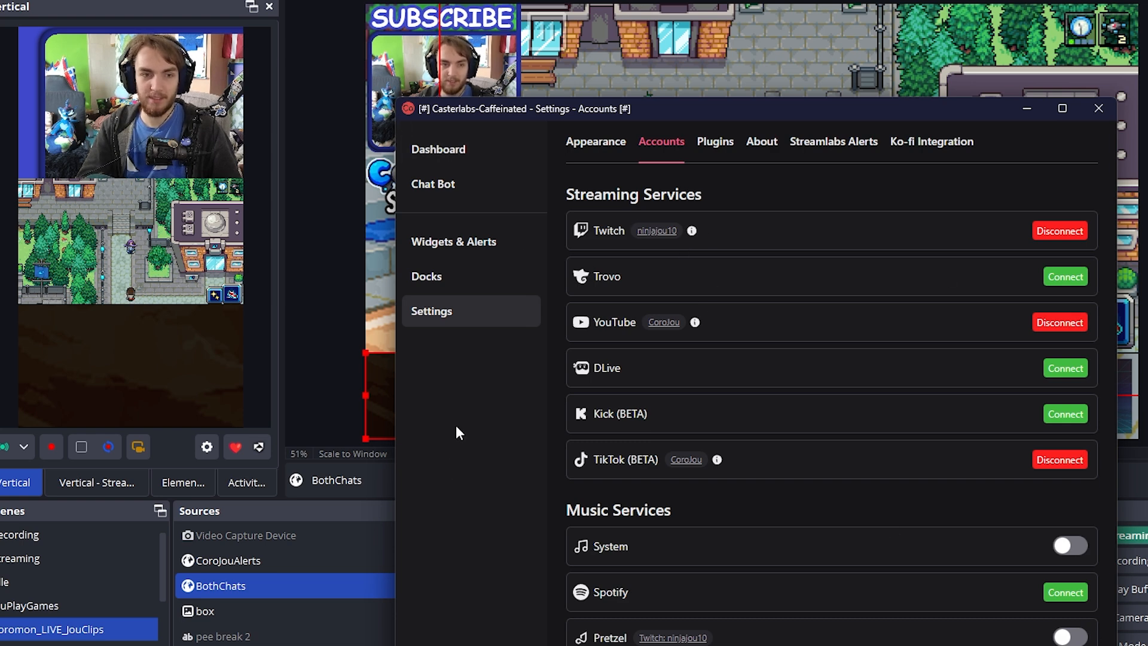
pyautogui.moveTo(447, 314); pyautogui.dragTo(441, 310)
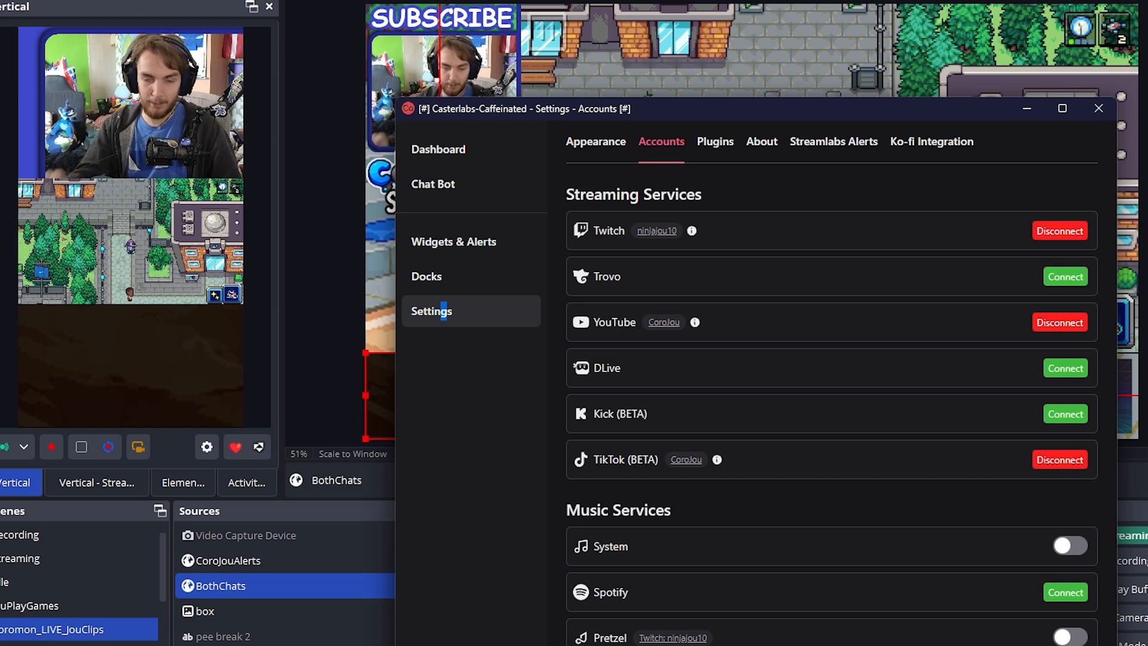
# Look over the JouPlay and CoroJou Casterlabs sandboxes in Sandboxie-Plus, close its Global Settings, and put the program away
pyautogui.moveTo(765, 150); pyautogui.dragTo(1147, 293)
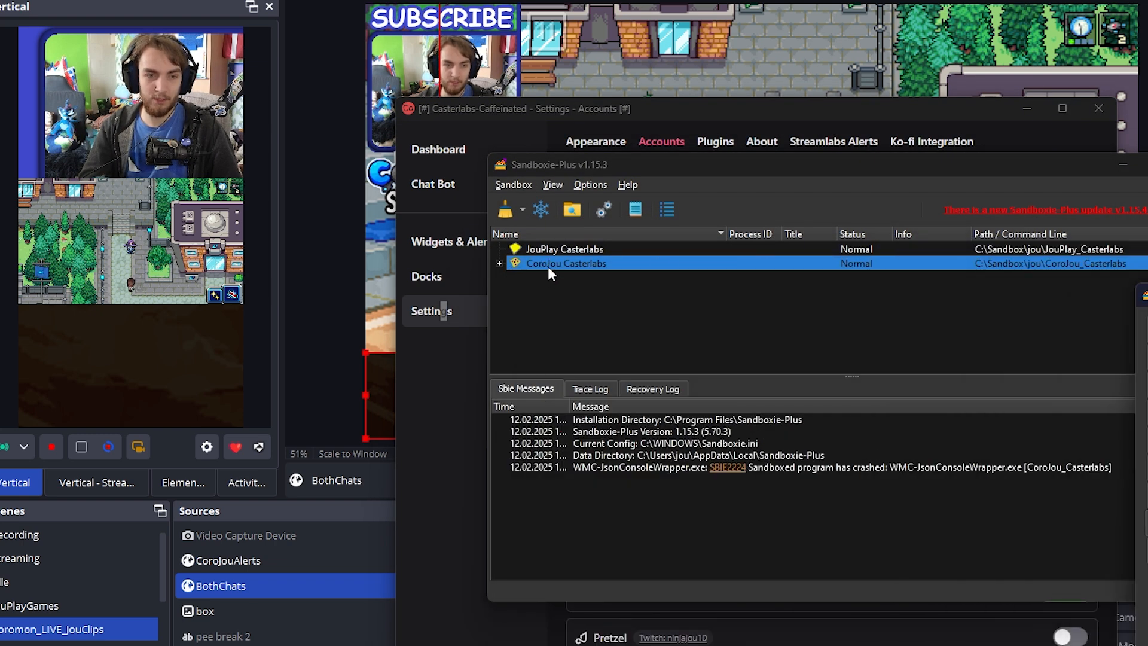
pyautogui.click(440, 464)
pyautogui.moveTo(1147, 304); pyautogui.dragTo(819, 304)
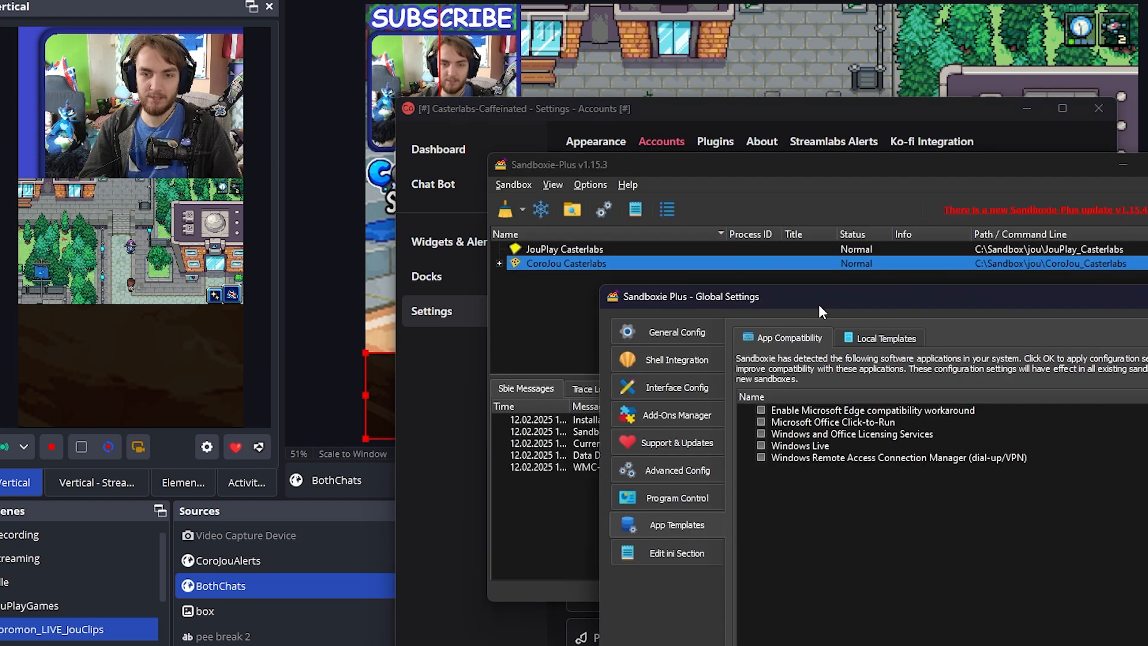
pyautogui.click(1147, 297)
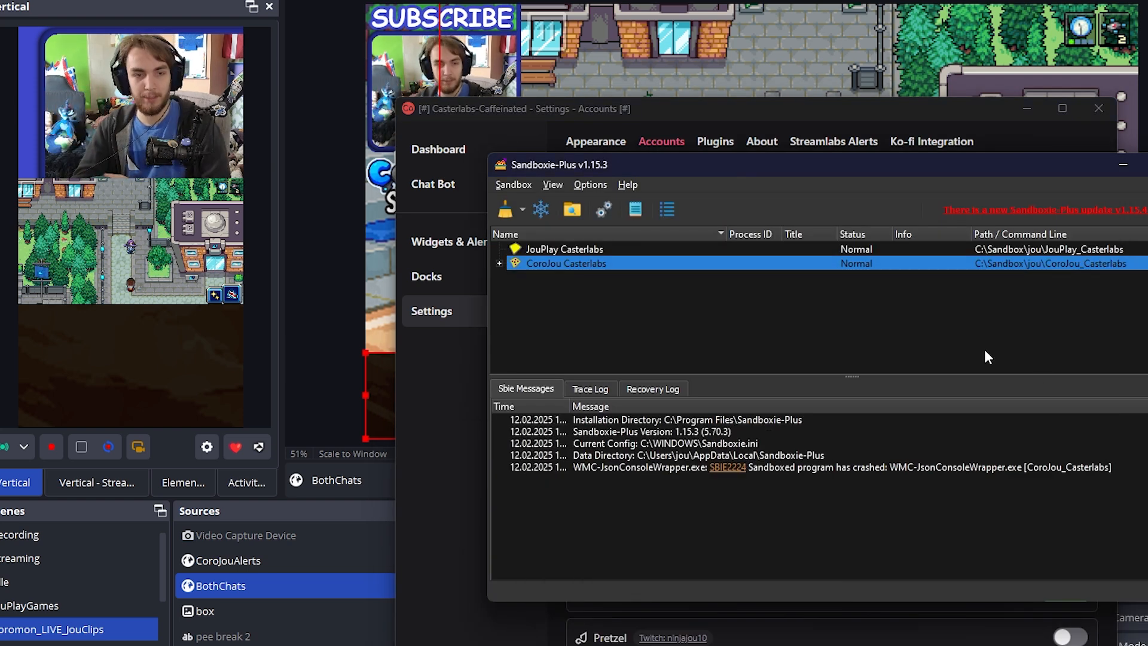
pyautogui.click(450, 358)
pyautogui.click(1123, 164)
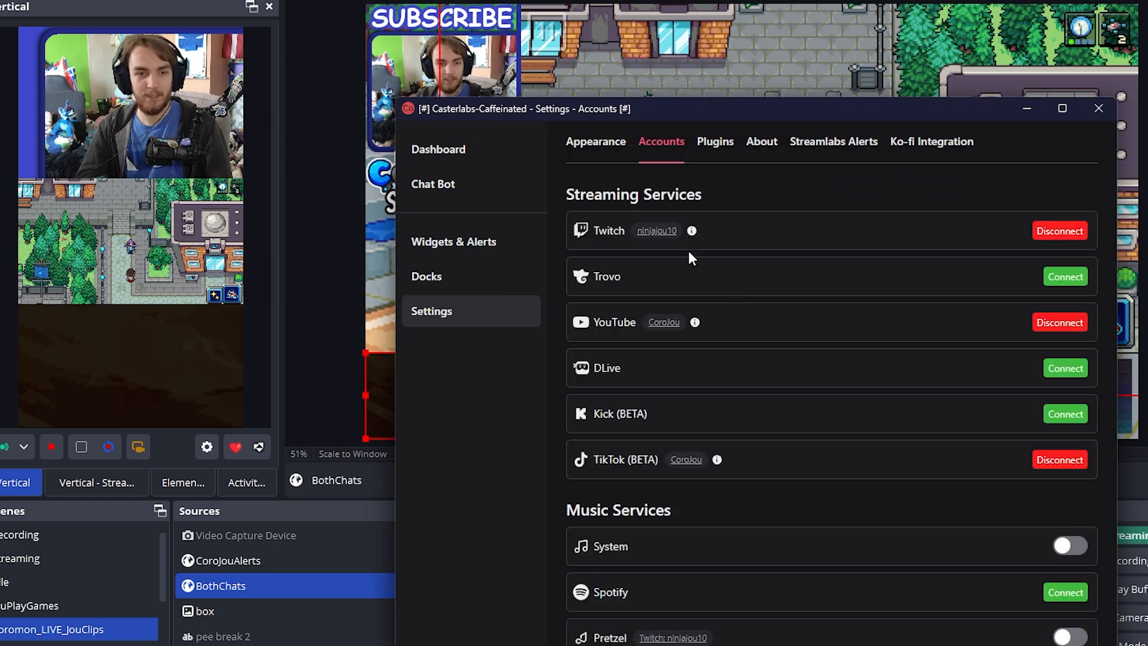
# Show the Casterlabs-Caffeinated dashboard, switch back to OBS Studio, and open the CoroJouAlerts source properties
pyautogui.click(439, 151)
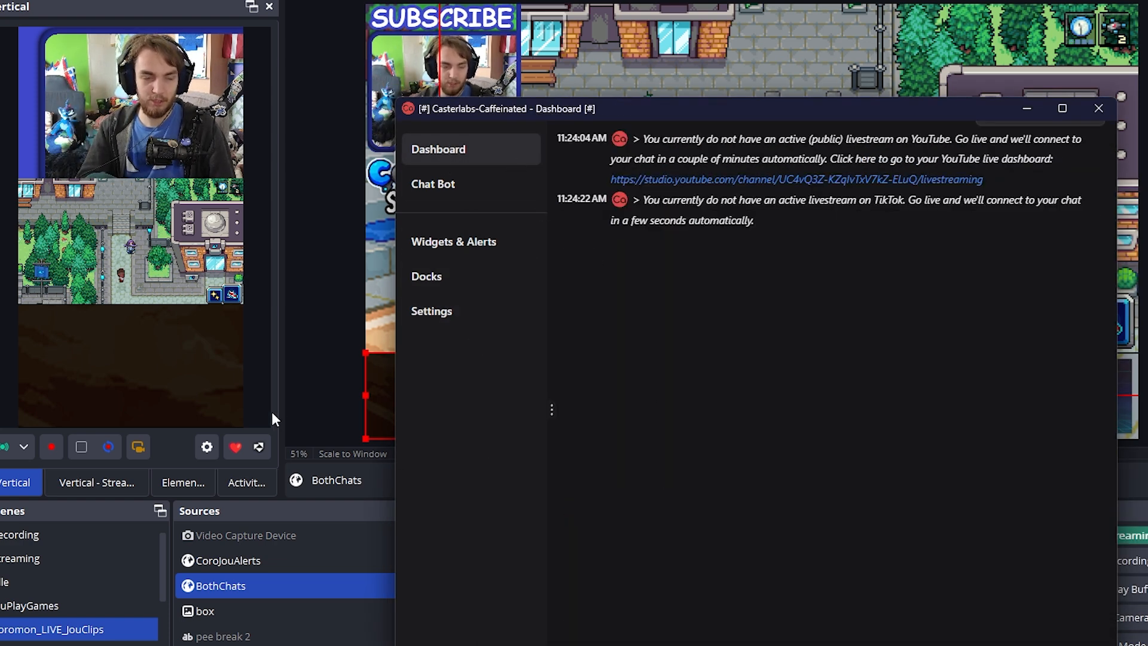
pyautogui.click(318, 404)
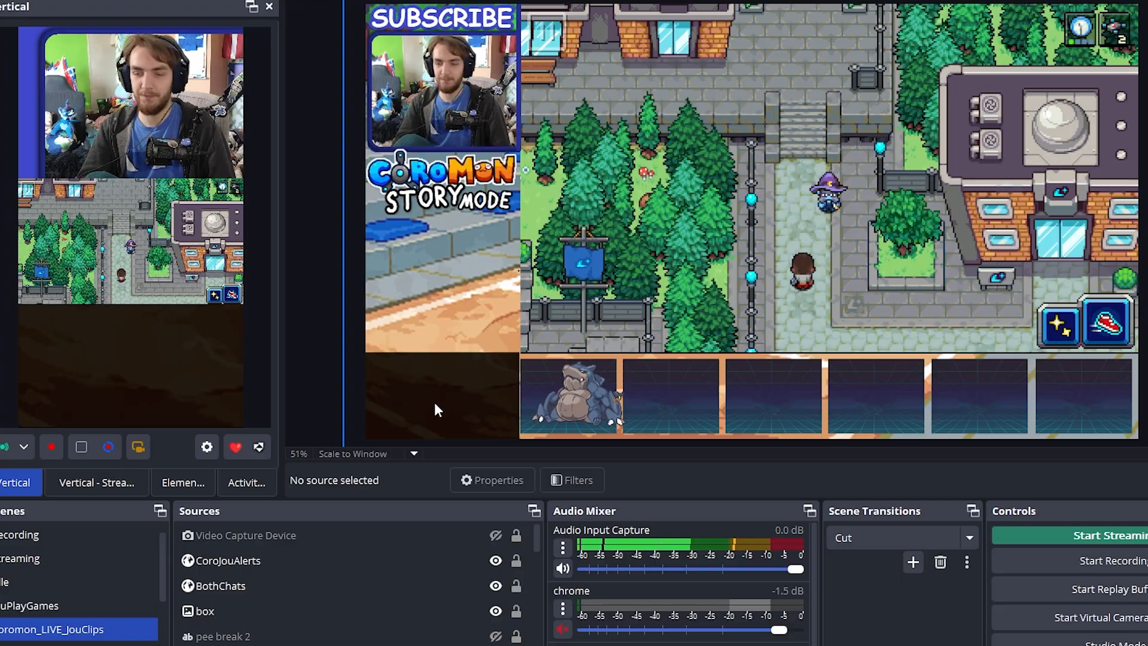
pyautogui.click(483, 557)
pyautogui.doubleClick(449, 558)
pyautogui.moveTo(624, 400); pyautogui.dragTo(394, 396)
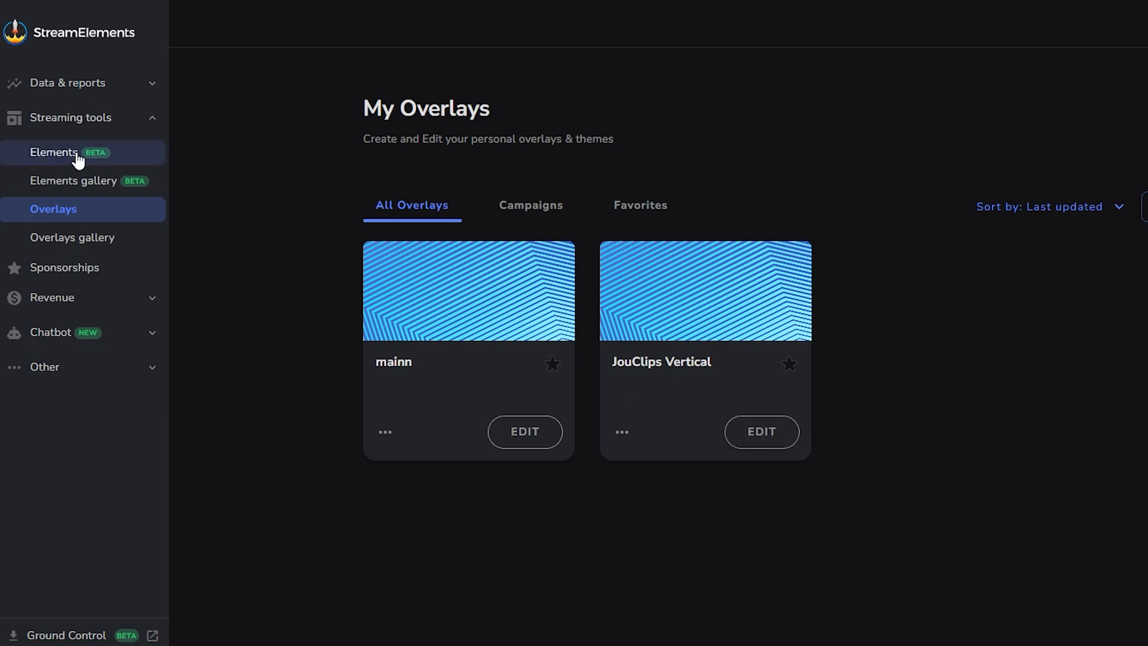
# Open the mainn overlay for editing in StreamElements, and select its subscriber counter and AlertBox 2 layers
pyautogui.click(553, 448)
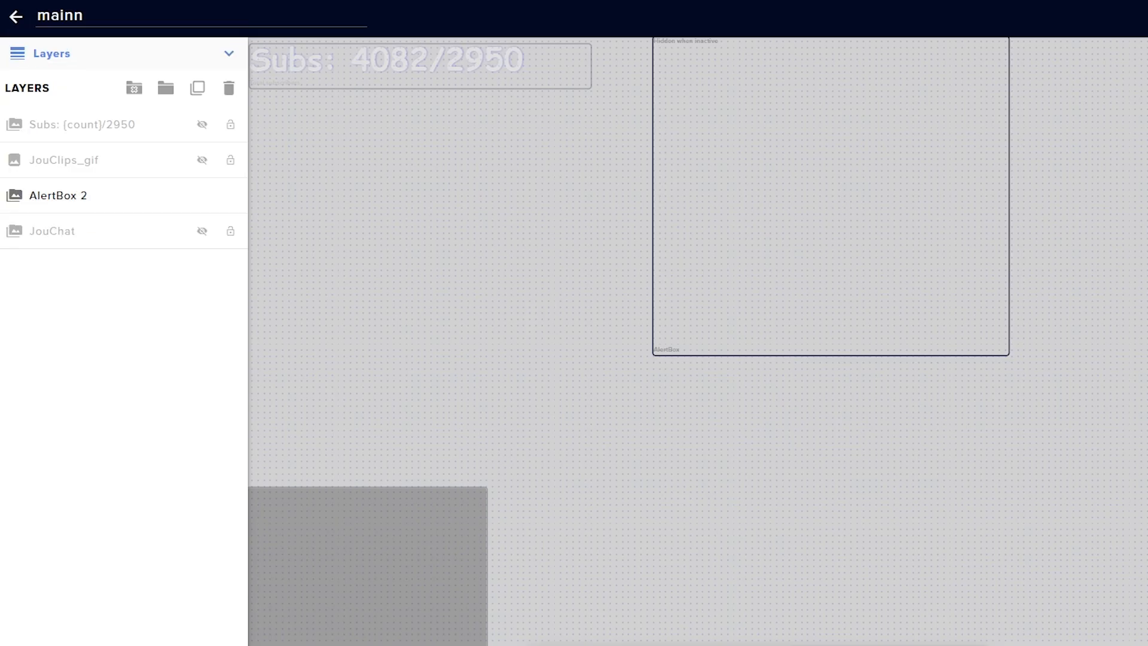
pyautogui.click(390, 66)
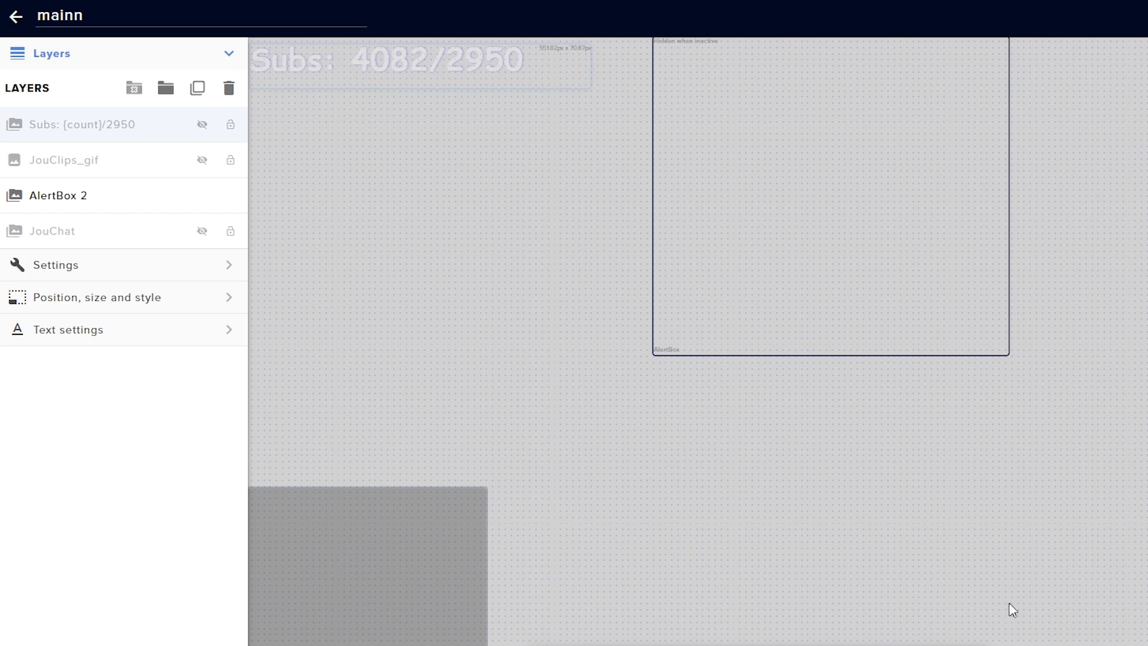
pyautogui.rightClick(927, 264)
pyautogui.click(795, 251)
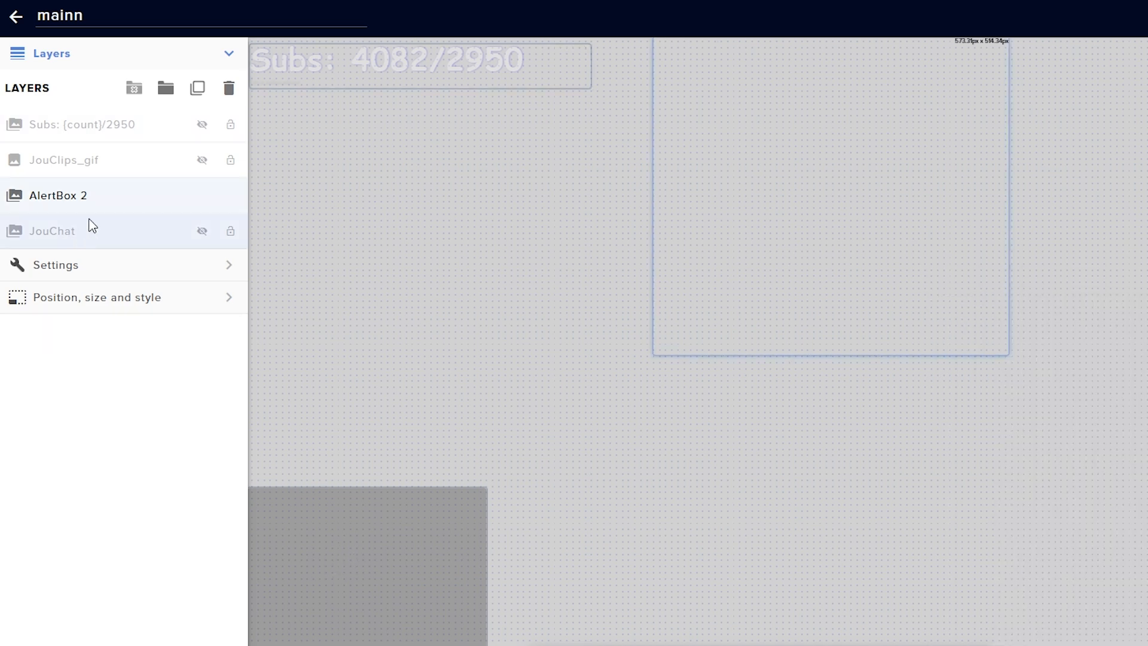
# Emulate a subscriber event and a tip event for the alert box, with live preview on stream enabled
pyautogui.click(510, 622)
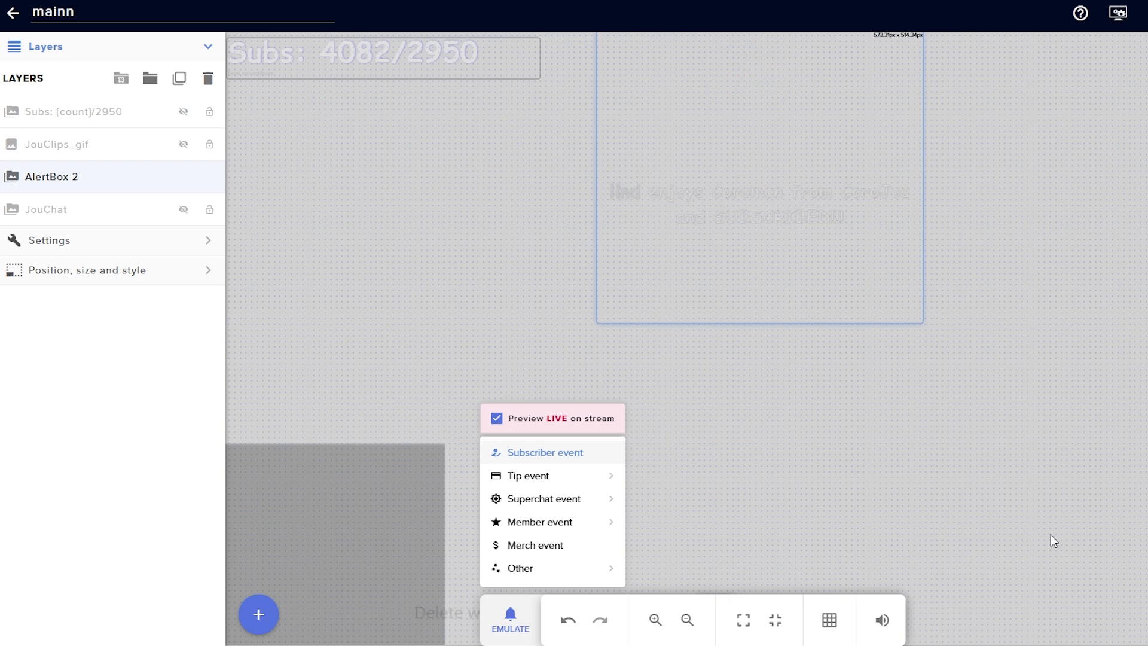
pyautogui.click(520, 628)
pyautogui.click(521, 627)
pyautogui.click(529, 453)
pyautogui.moveTo(482, 477)
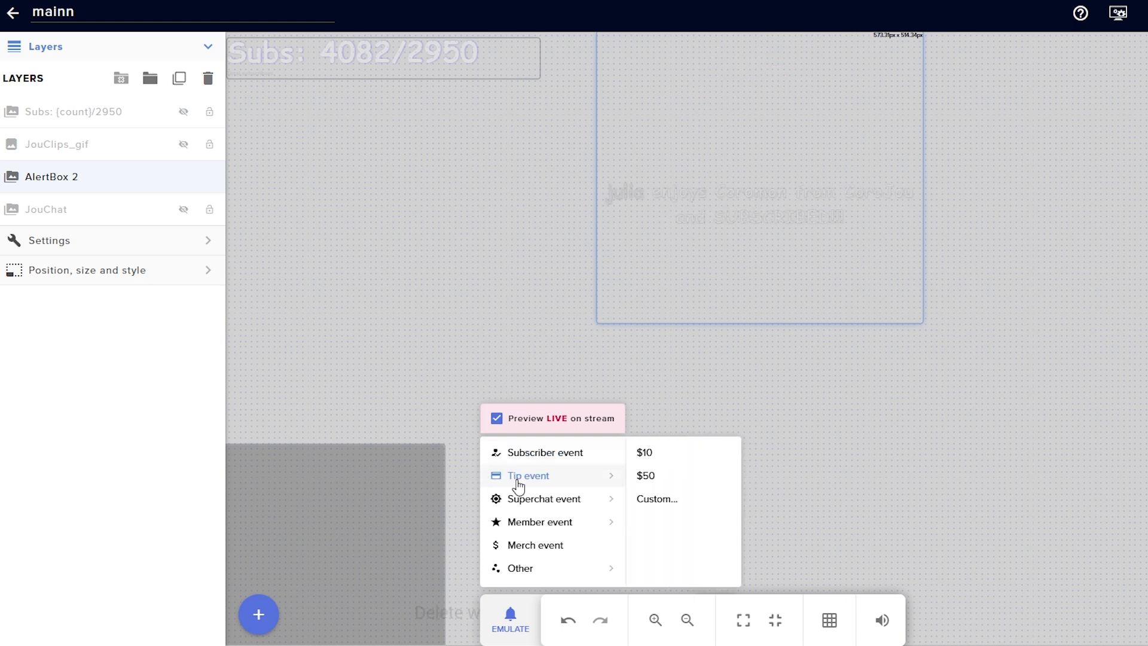
pyautogui.click(660, 464)
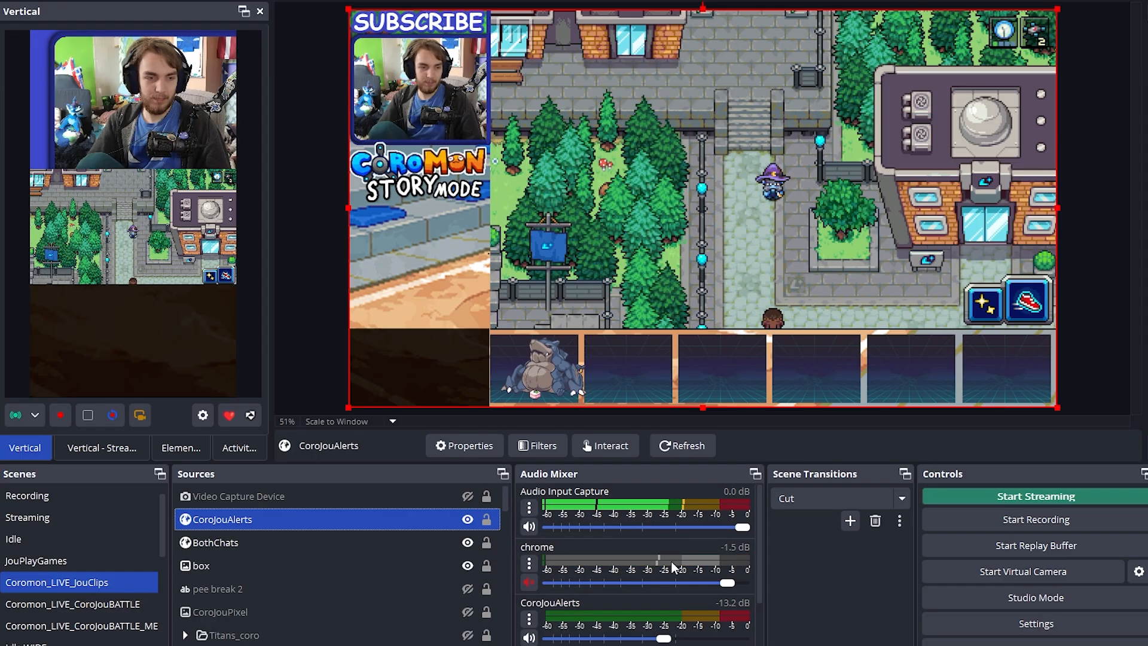
# Show the full-size Video Capture Device camera over the Coromon_LIVE_JouClips scene, and hide it again
pyautogui.keyDown('ctrl'); pyautogui.click(305, 488); pyautogui.keyUp('ctrl')
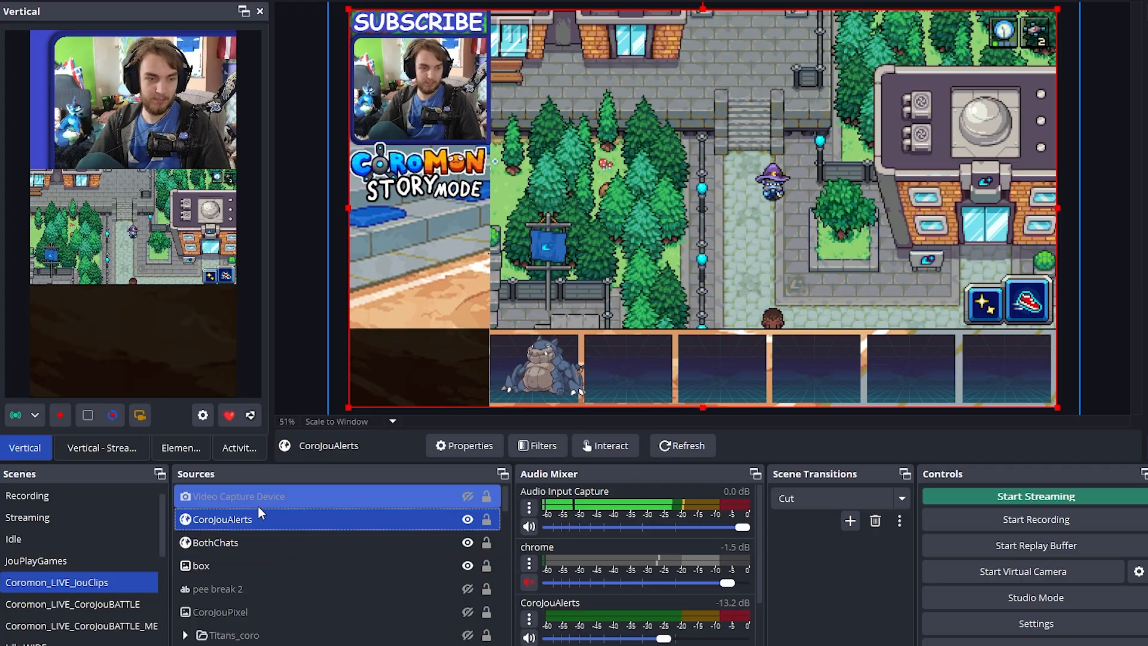
pyautogui.click(282, 507)
pyautogui.click(467, 498)
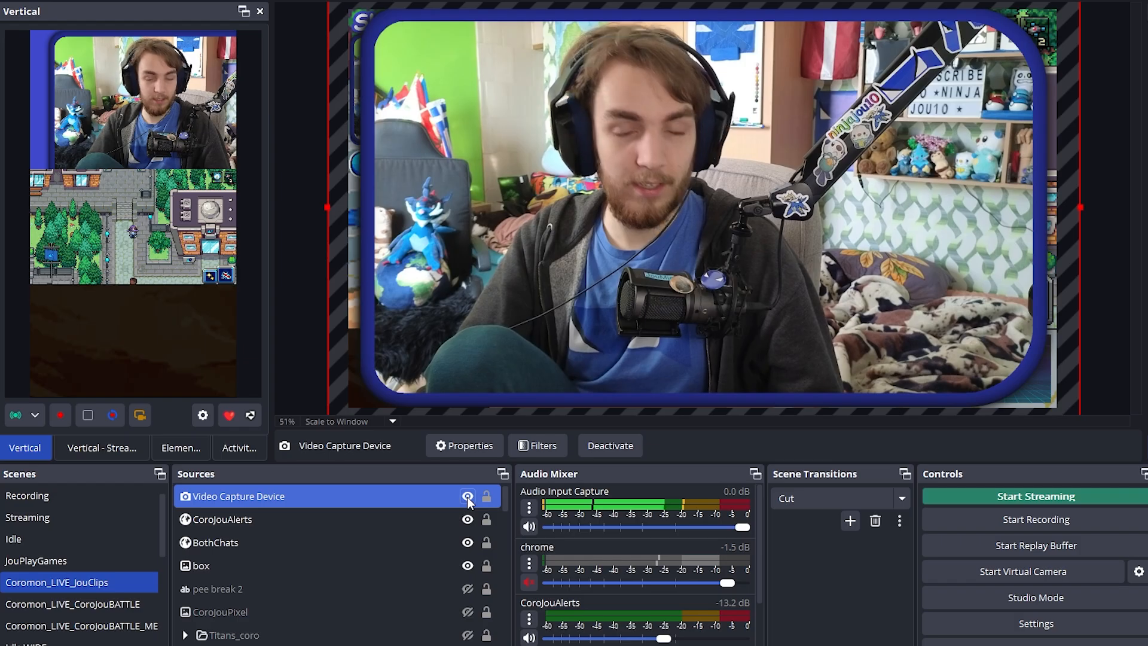
pyautogui.click(810, 208)
pyautogui.click(810, 208)
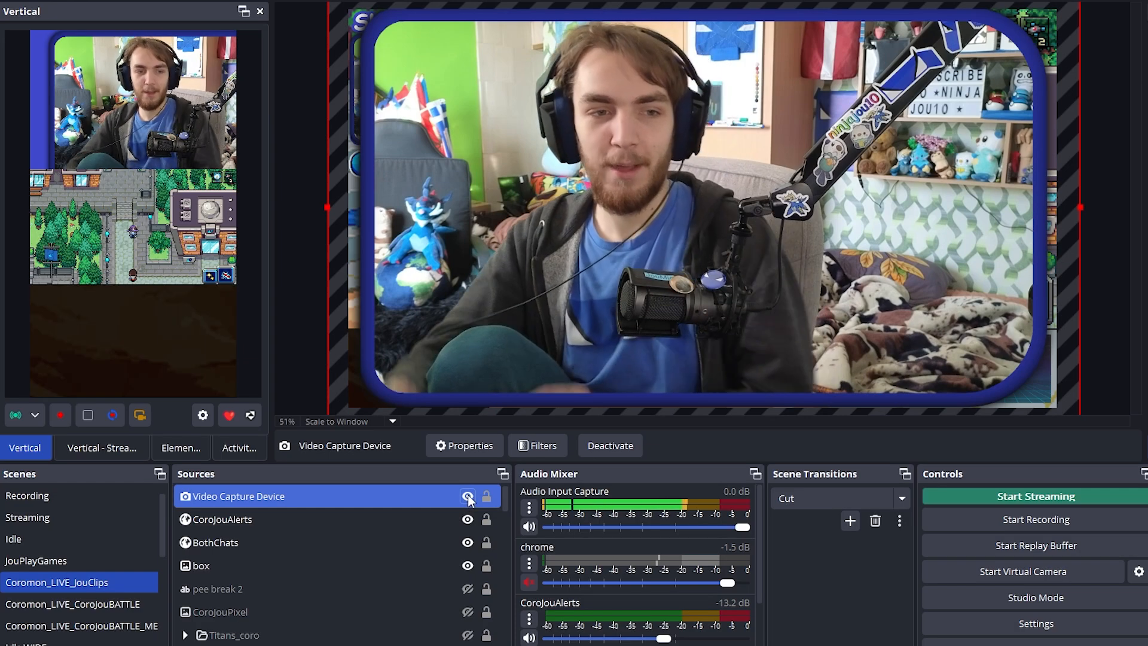
pyautogui.click(468, 497)
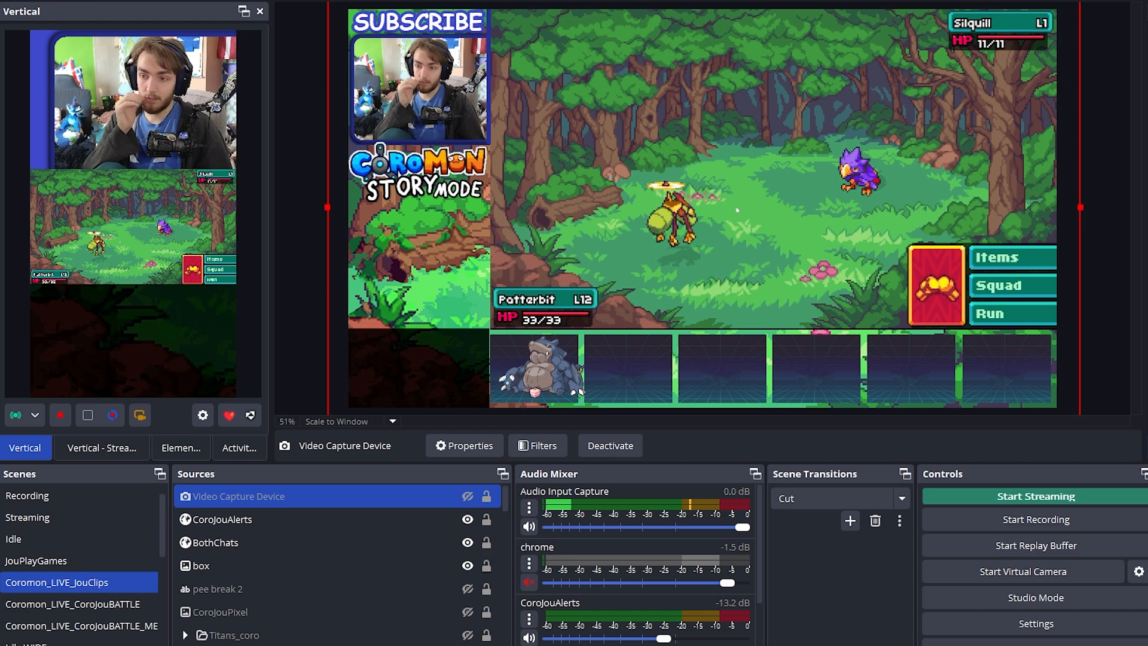
# Switch to the Coromon_LIVE_CoroJouBATTLE scene
pyautogui.click(106, 603)
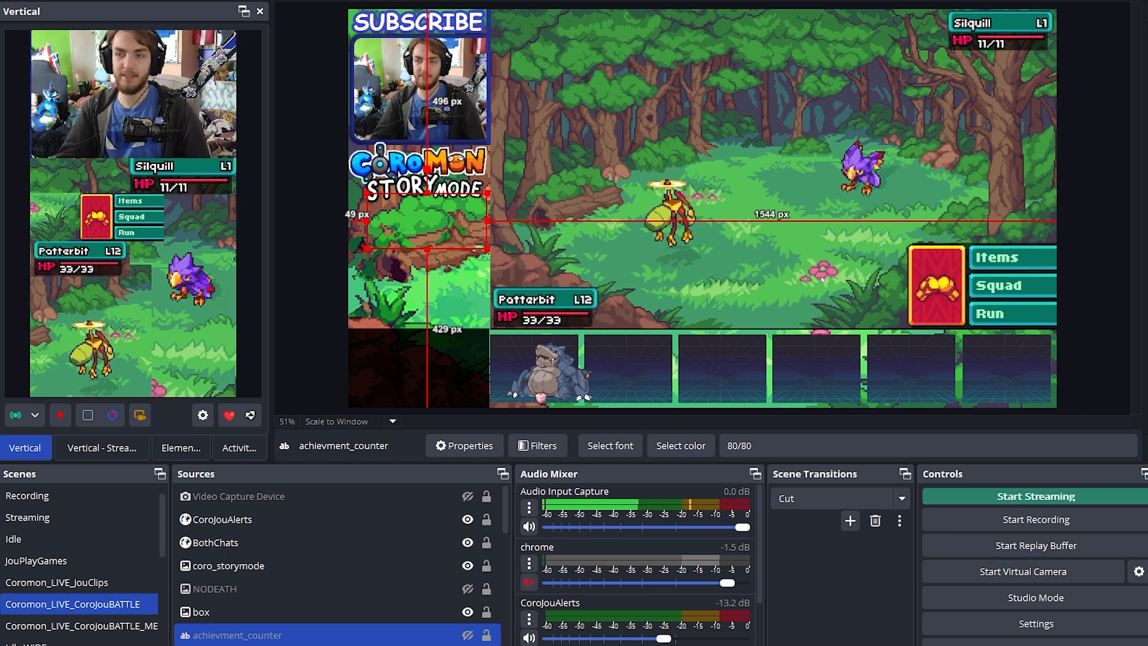
# Widen the Vertical Sources dock and select one of the CoroBATTLEVert scene's CoroClone sources
pyautogui.click(290, 239)
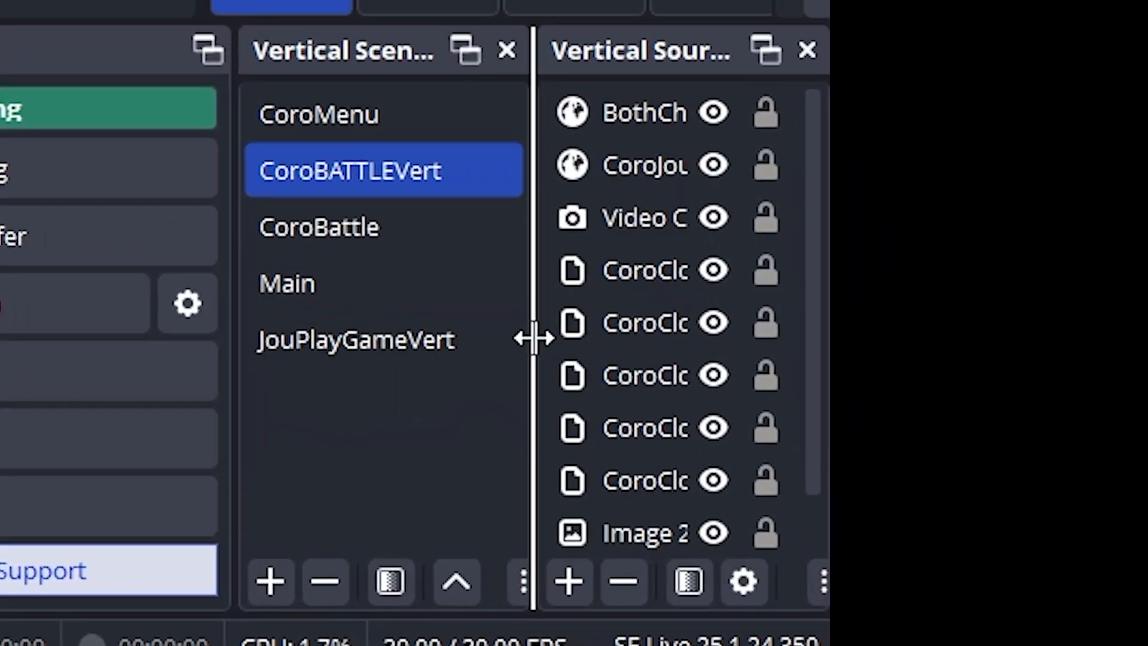
pyautogui.moveTo(970, 485); pyautogui.dragTo(749, 485)
pyautogui.moveTo(830, 502); pyautogui.dragTo(747, 502)
pyautogui.scroll(-1, 940, 495)
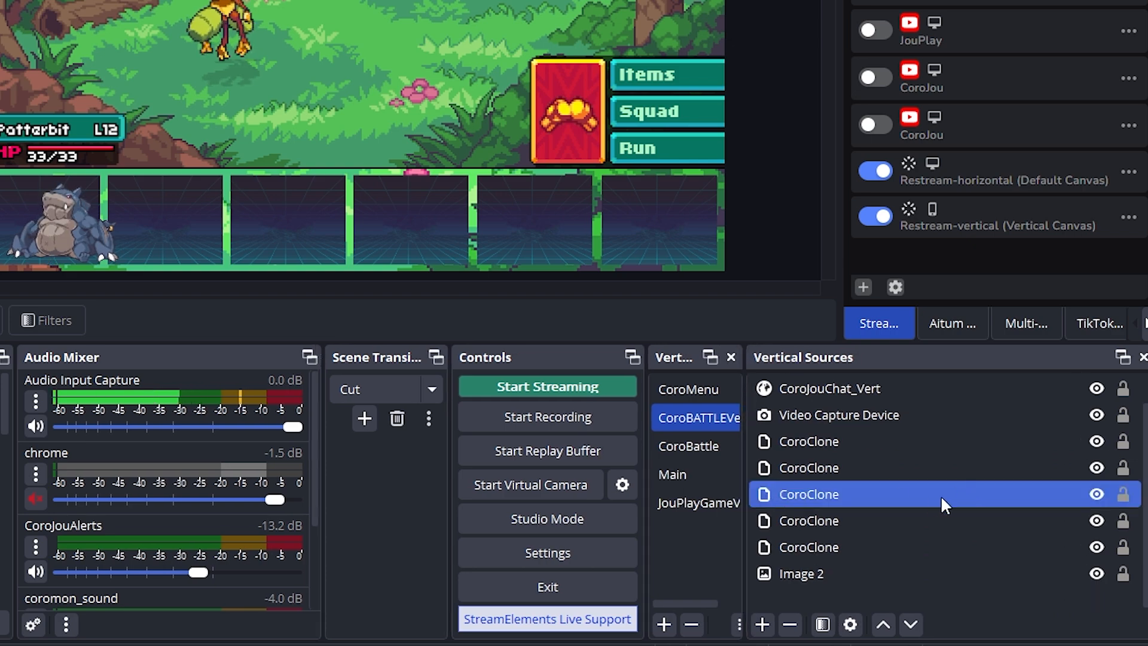
pyautogui.click(859, 442)
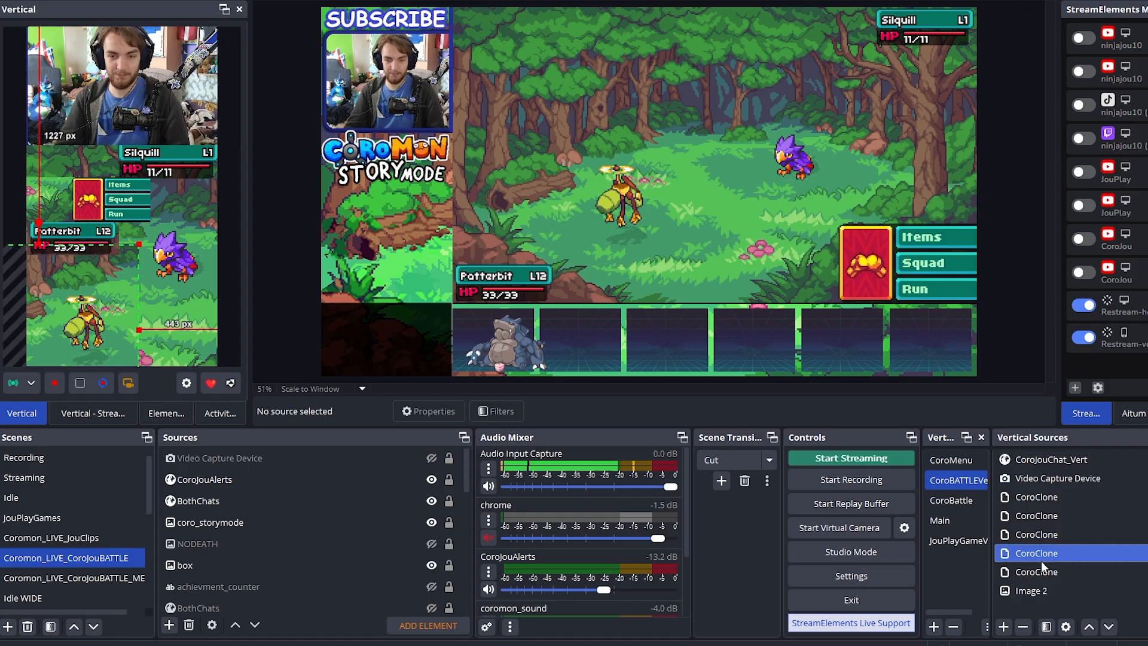
# Inspect the properties of the middle CoroClone source, which clones Coro-game, and close them without changes
pyautogui.doubleClick(1050, 534)
pyautogui.rightClick(1050, 534)
pyautogui.click(616, 415)
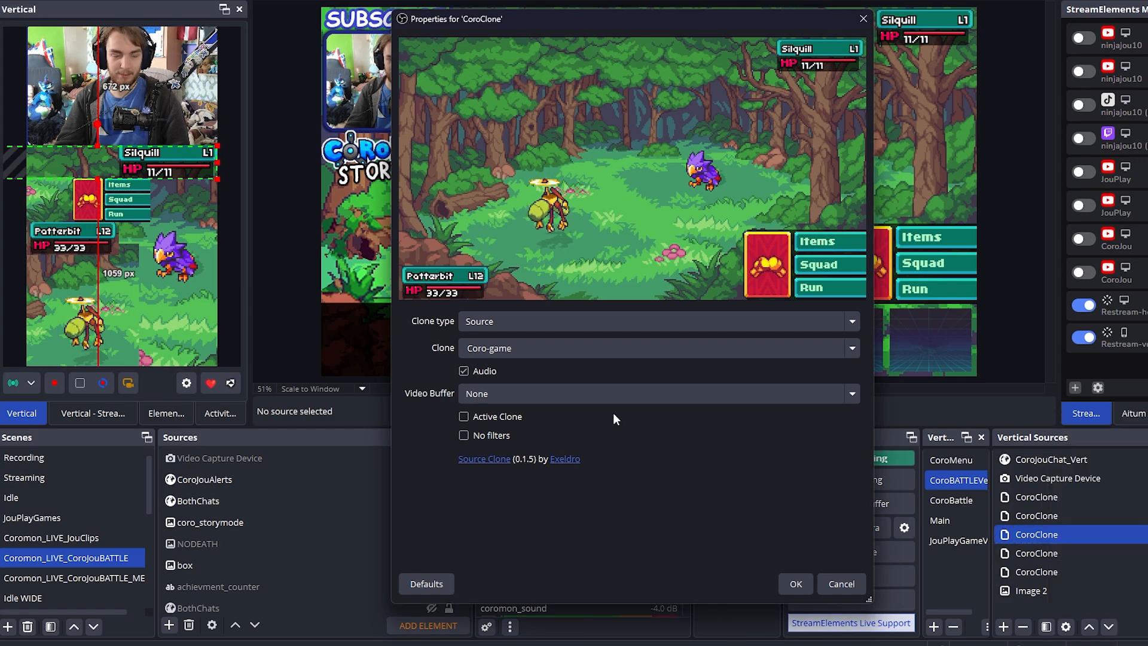
pyautogui.click(857, 580)
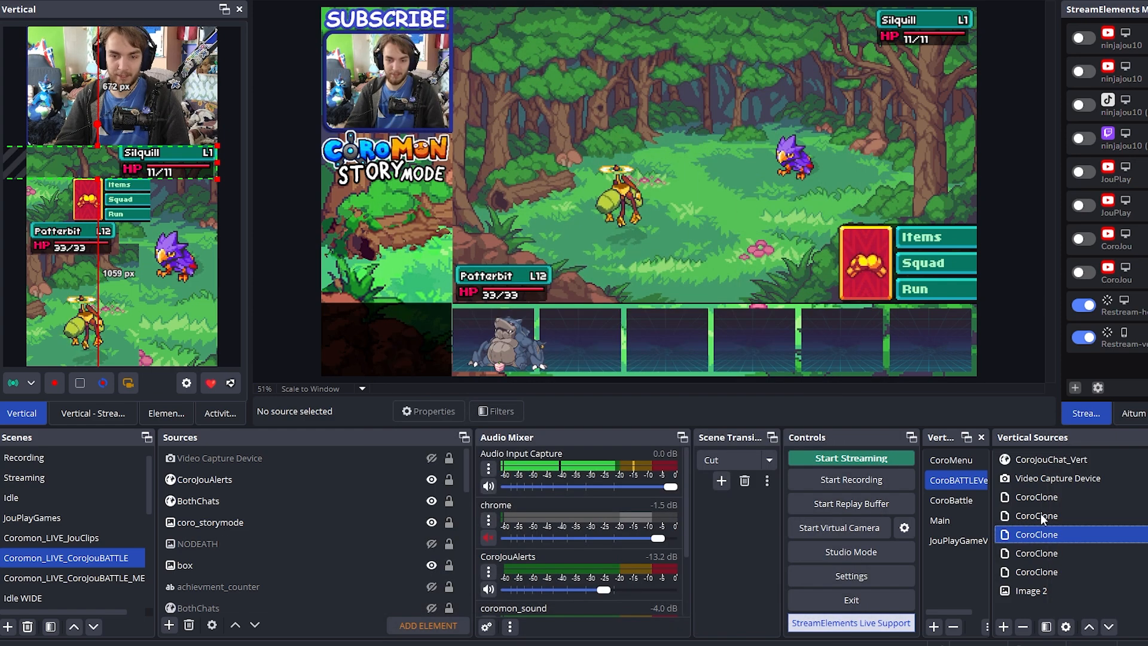
# Select the last CoroClone source above Image 2 to show its area on the vertical canvas
pyautogui.scroll(1, 1049, 485)
pyautogui.click(1060, 590)
pyautogui.scroll(-1, 1046, 583)
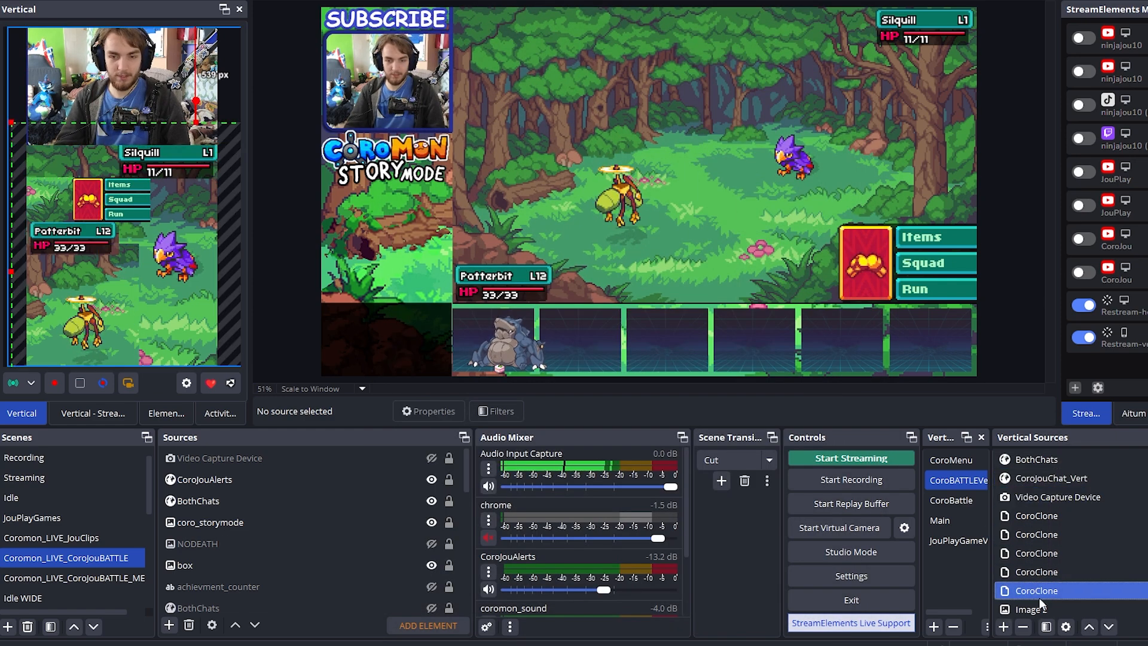
pyautogui.keyDown('ctrl'); pyautogui.click(1040, 516); pyautogui.keyUp('ctrl')
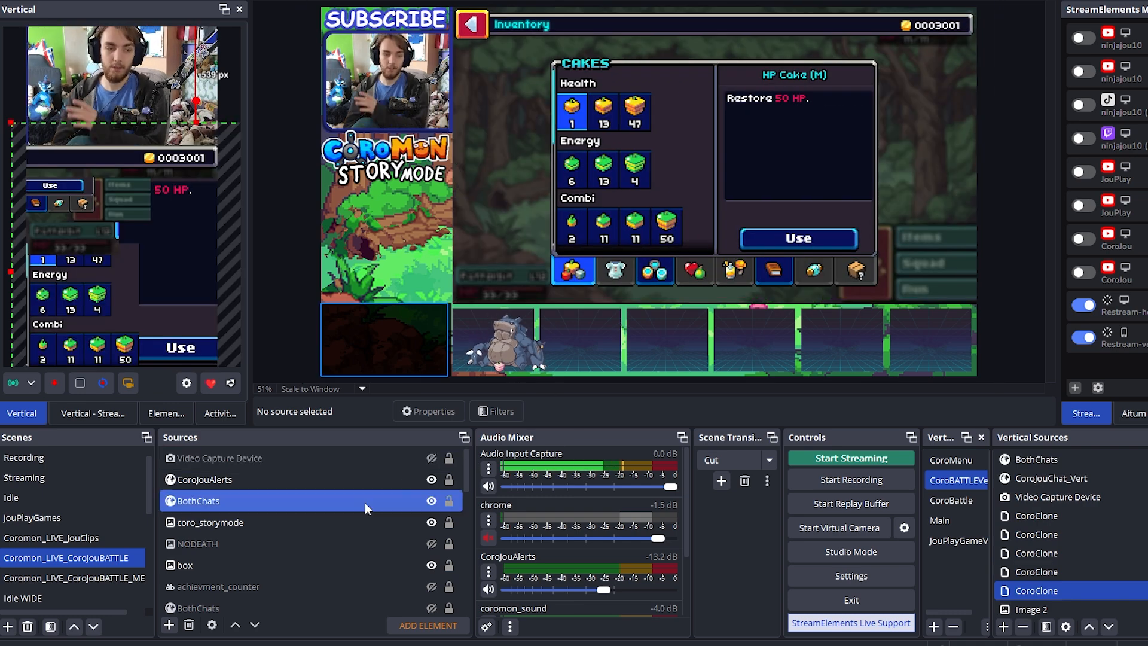
# Switch to the CoroJouBATTLE menu scene and examine its CoroMenu vertical layout, including the background and BothChats sources
pyautogui.click(85, 575)
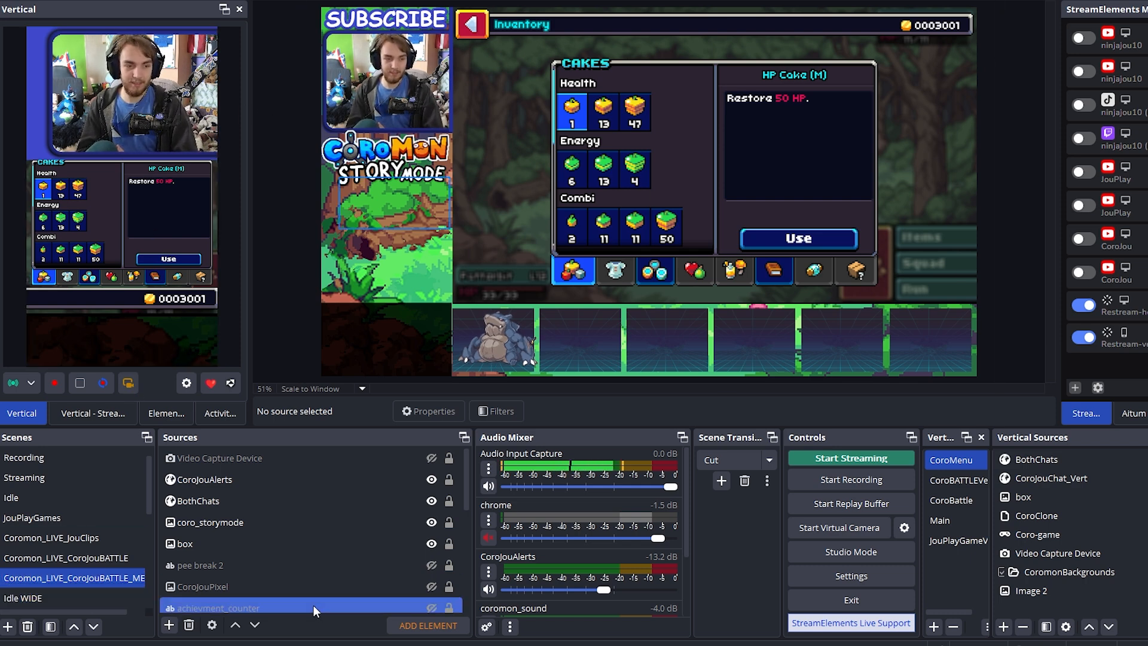
pyautogui.click(289, 543)
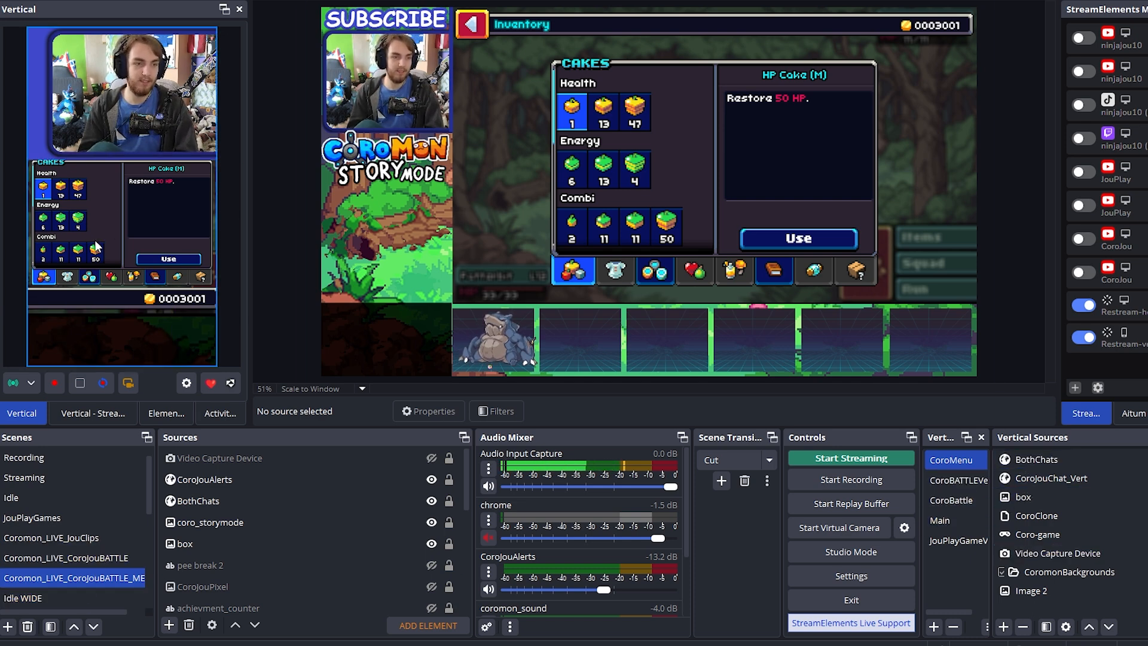
pyautogui.click(88, 220)
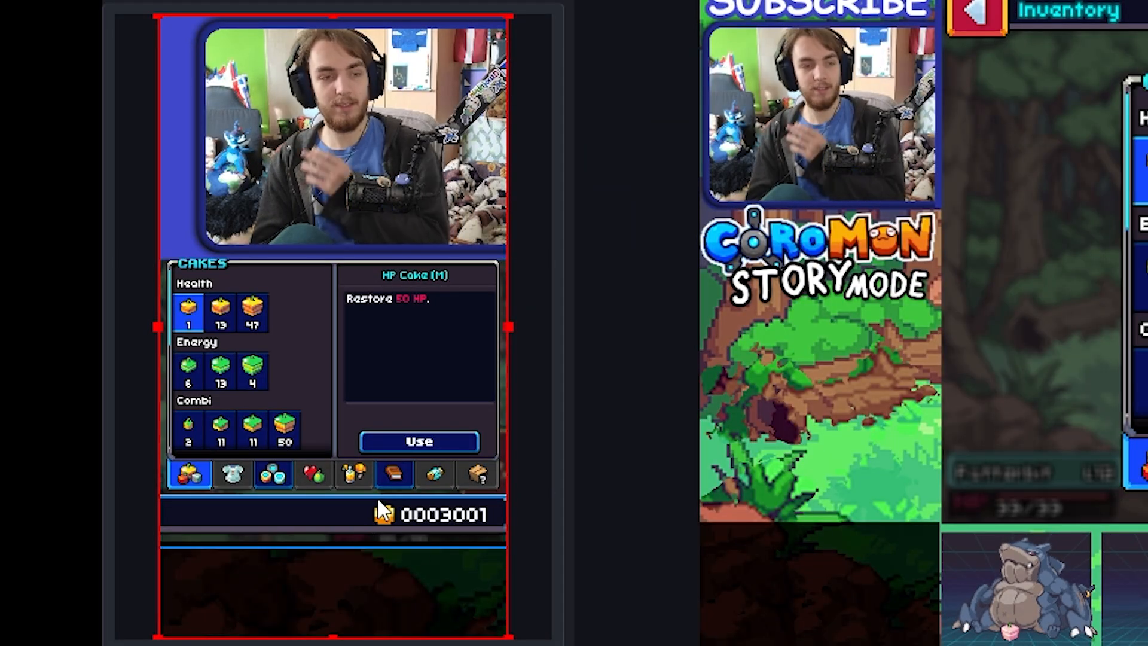
pyautogui.click(184, 581)
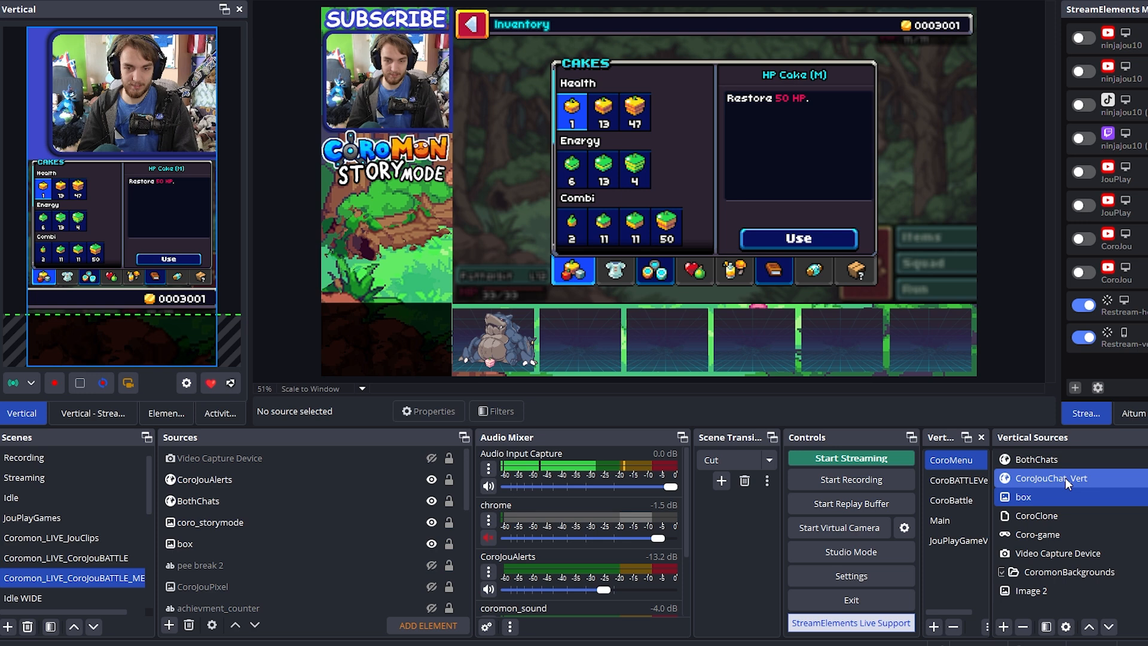
pyautogui.click(1056, 459)
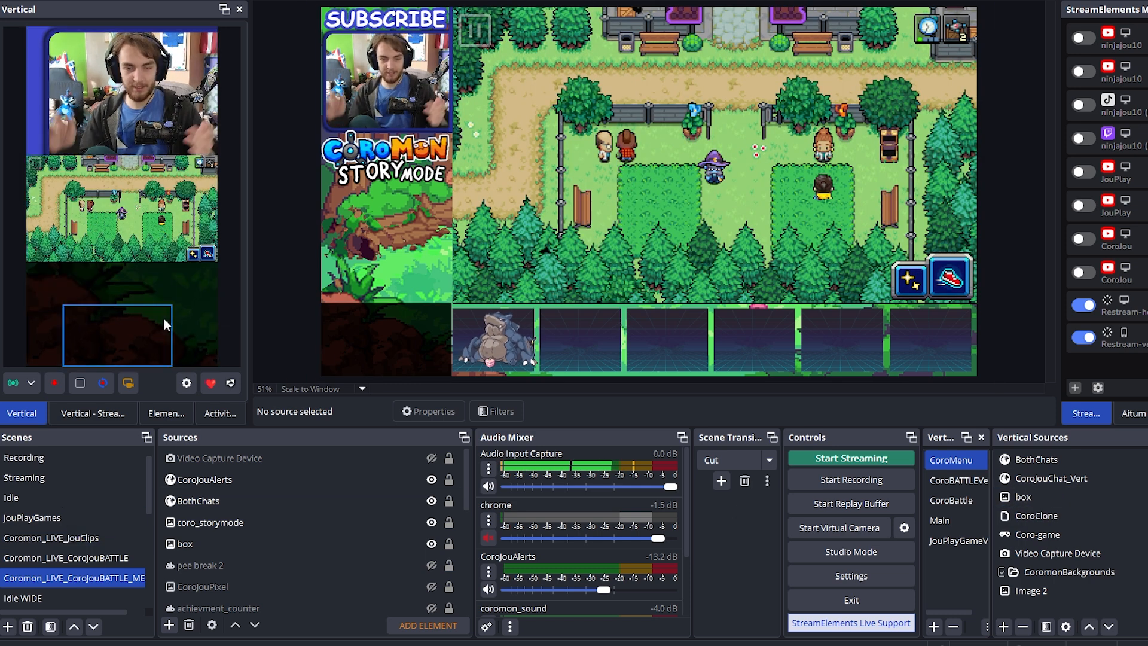
pyautogui.scroll(-1, 319, 556)
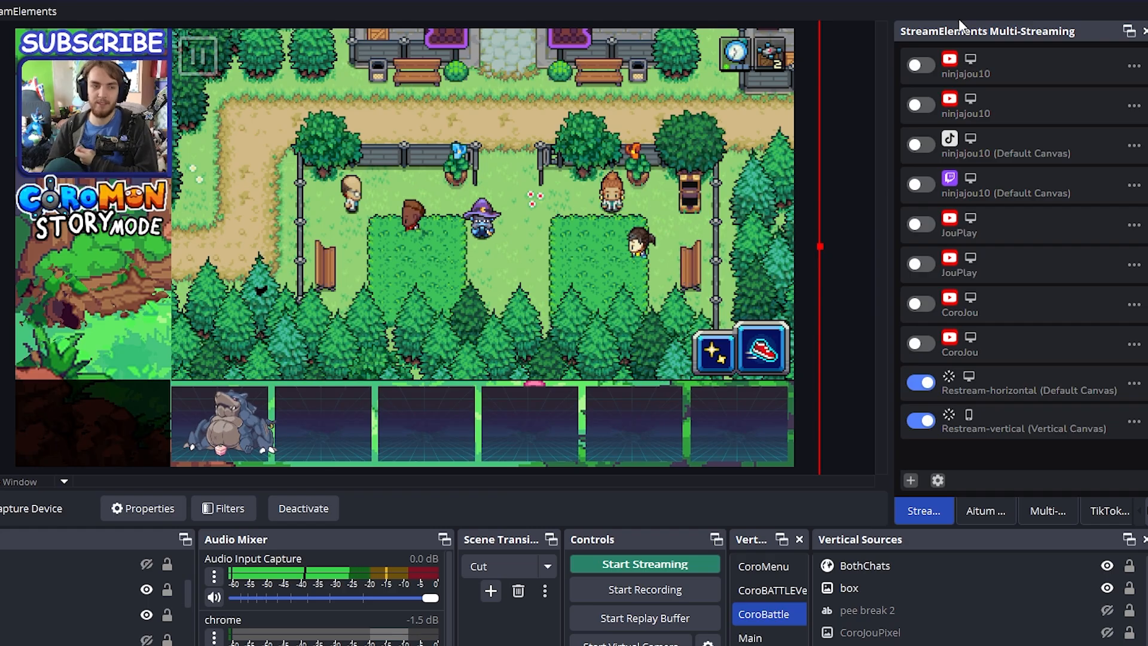
# Look over the Aitum Multistream outputs for the main and vertical canvases, and return to StreamElements Multi-Streaming
pyautogui.click(981, 513)
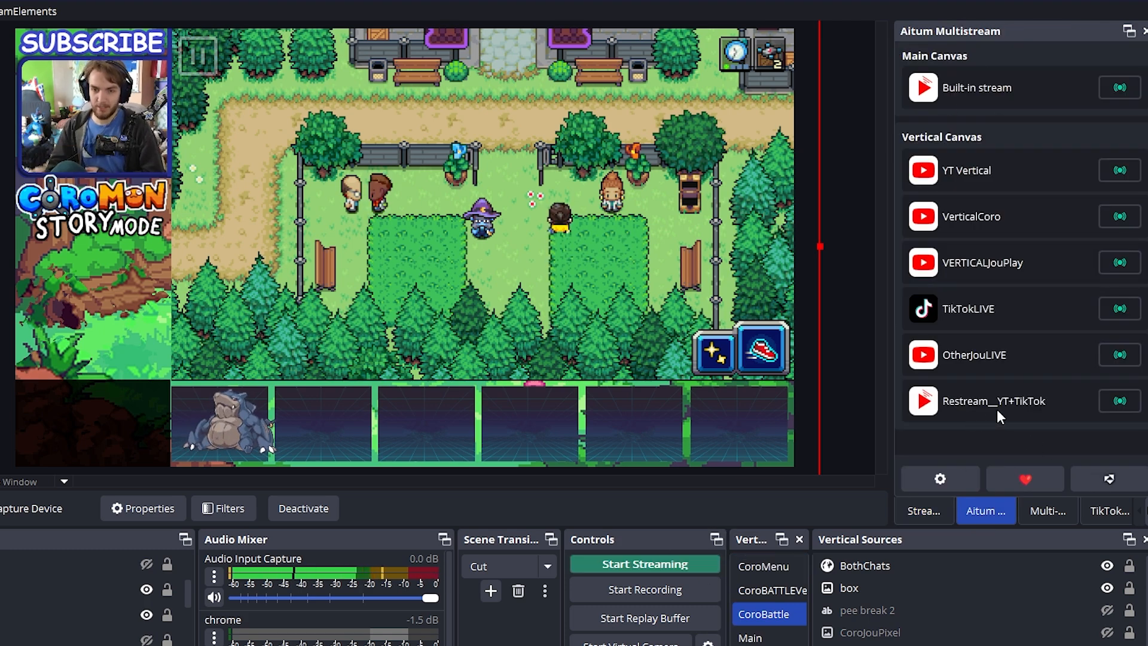
pyautogui.click(931, 514)
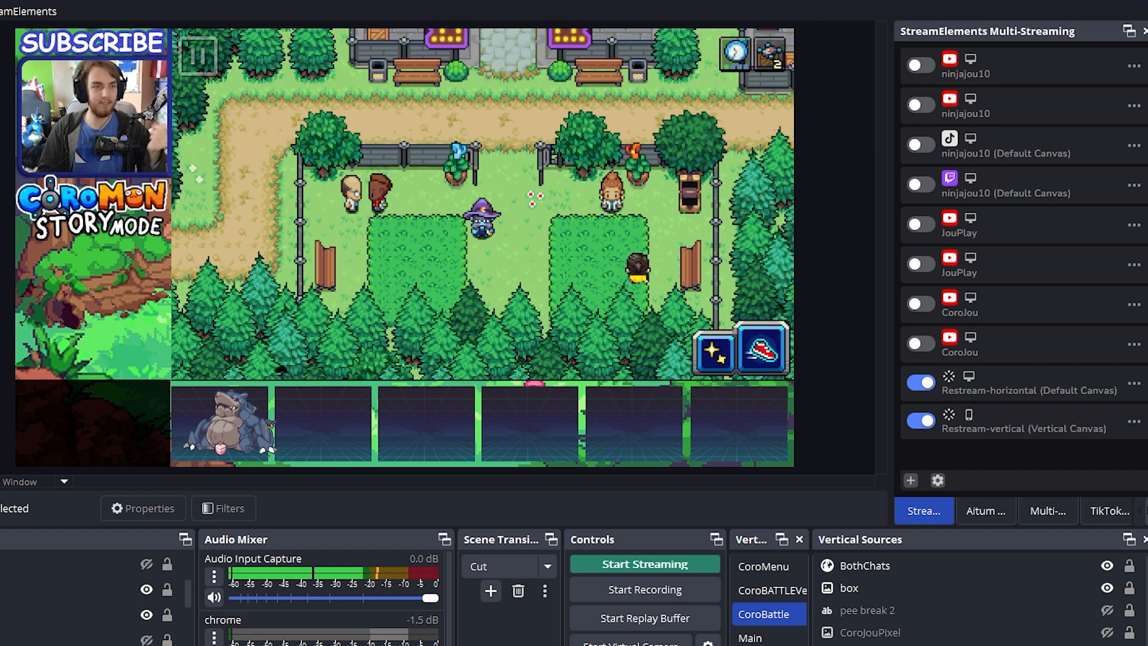
# Open the Advanced Scene Switcher, look through its general settings, and bring up its macro list
pyautogui.click(290, 29)
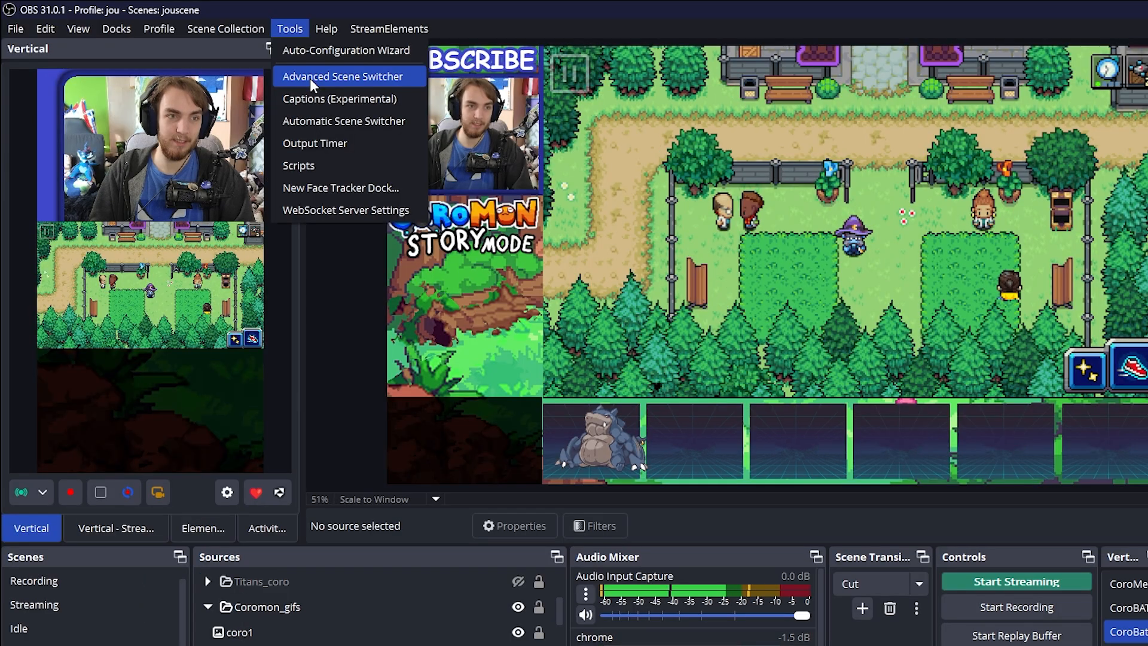
pyautogui.click(310, 77)
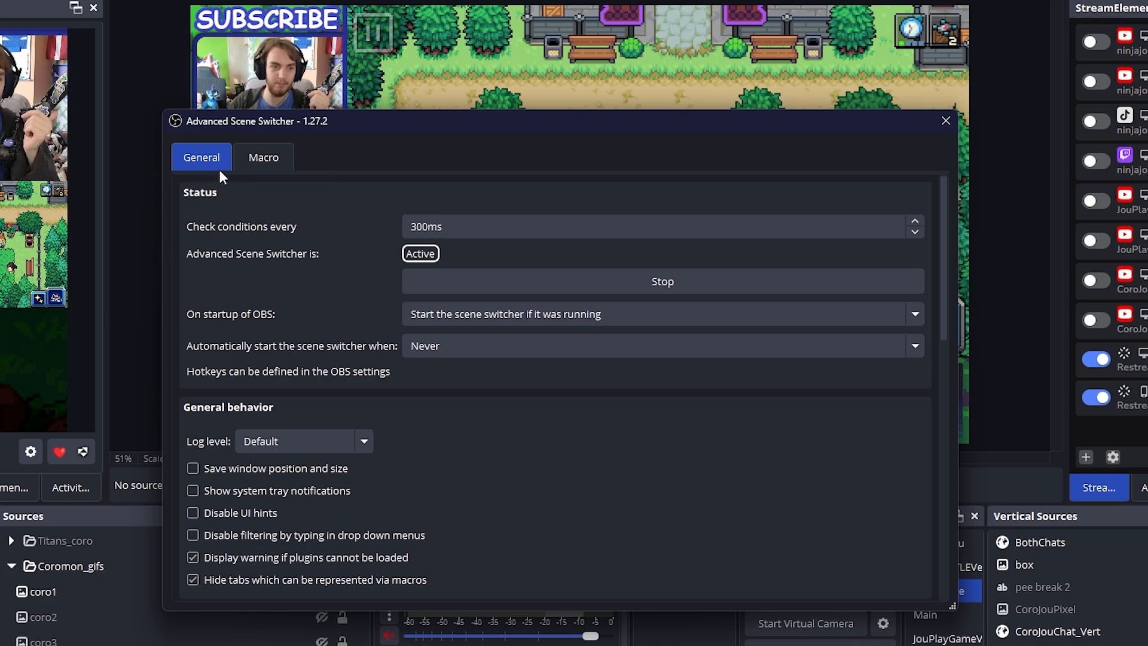
pyautogui.scroll(-10, 302, 293)
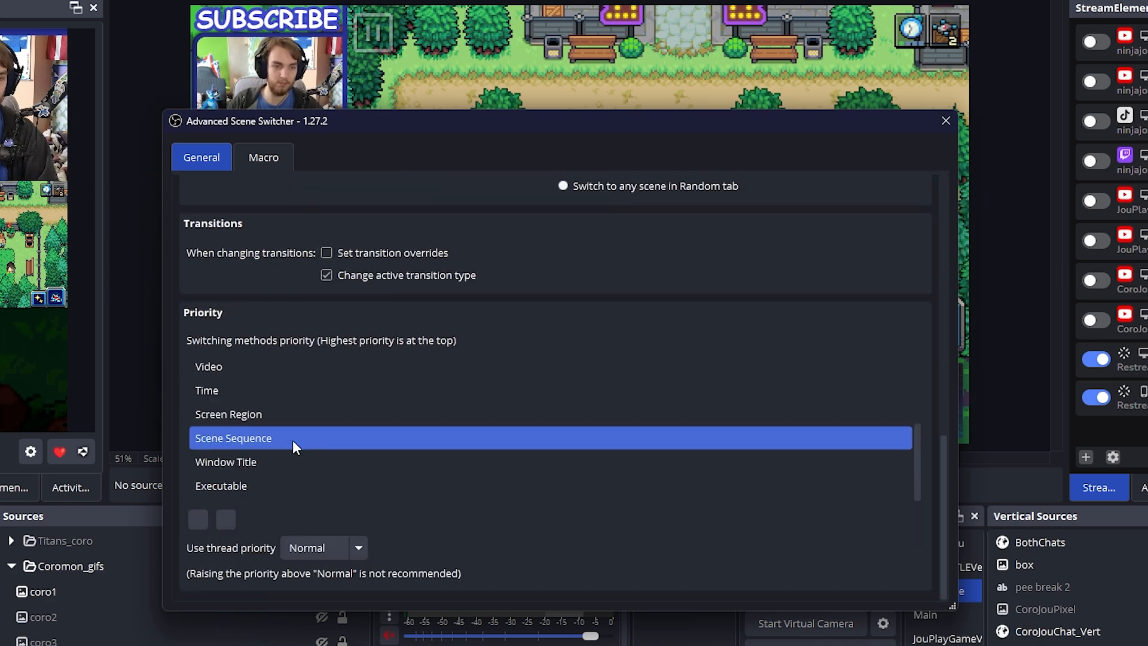
pyautogui.scroll(5, 295, 446)
pyautogui.scroll(3, 269, 396)
pyautogui.click(263, 158)
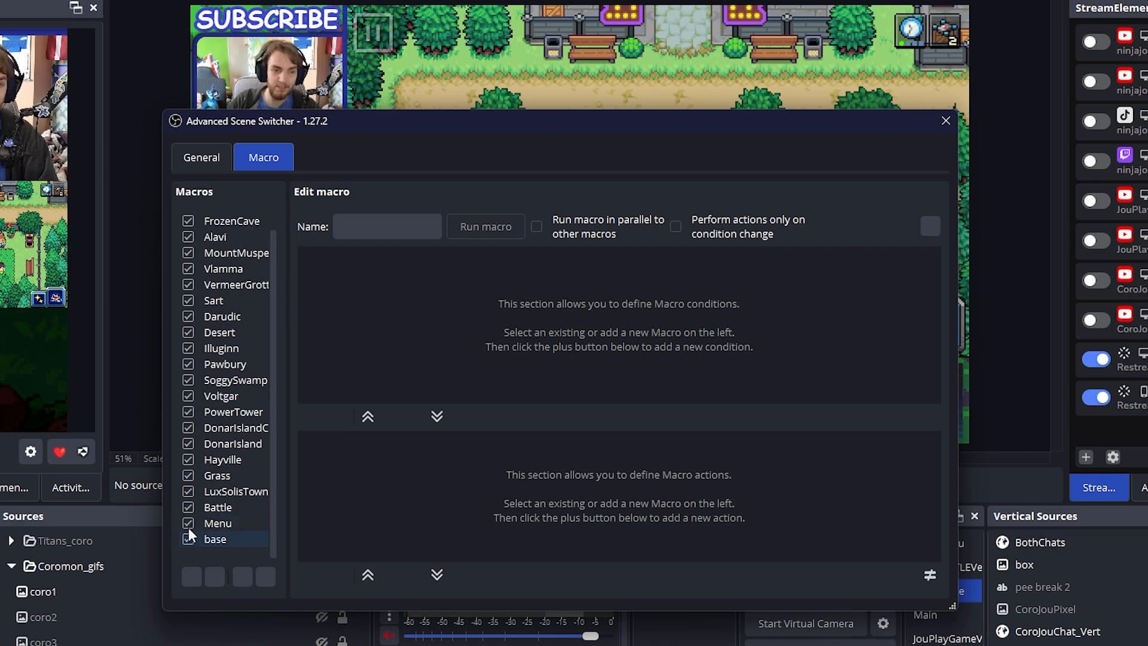
# Open the base macro and show the match for its first video condition, base_.png on Coro-game
pyautogui.click(193, 537)
pyautogui.moveTo(365, 123); pyautogui.dragTo(545, 72)
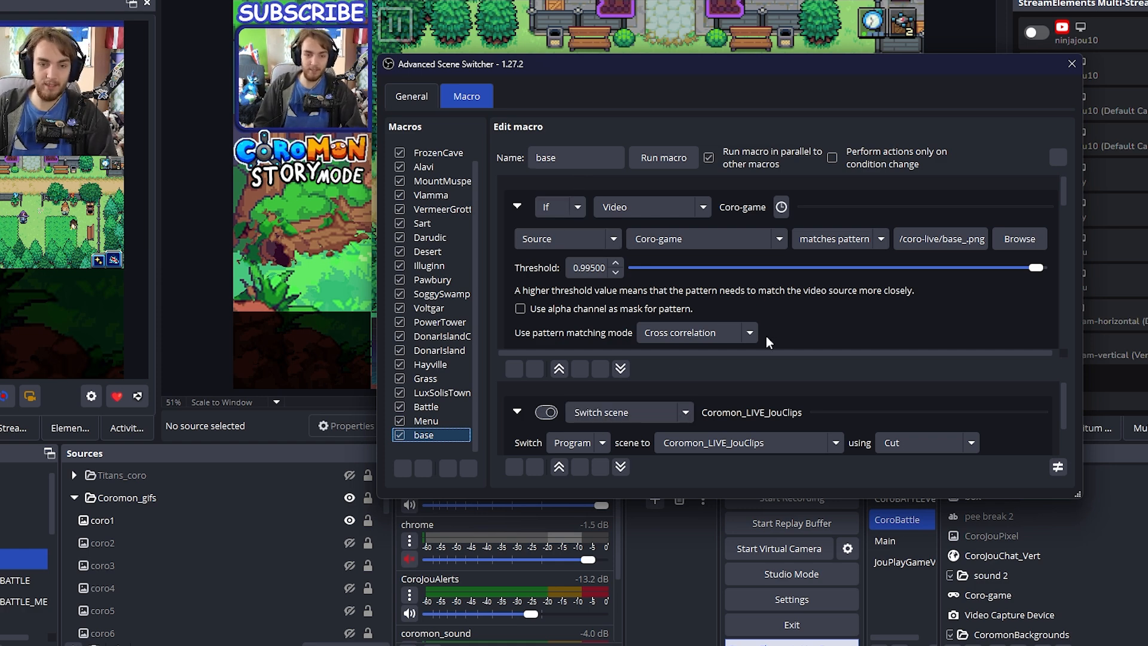
pyautogui.moveTo(816, 309)
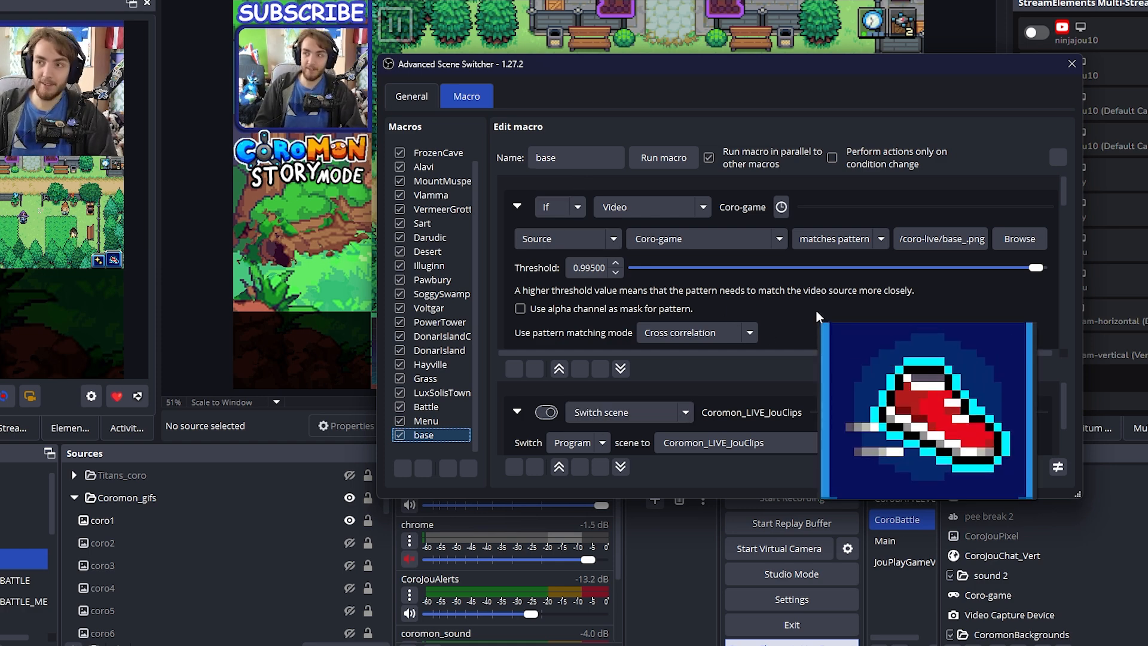
pyautogui.scroll(-3, 812, 313)
pyautogui.scroll(-1, 565, 320)
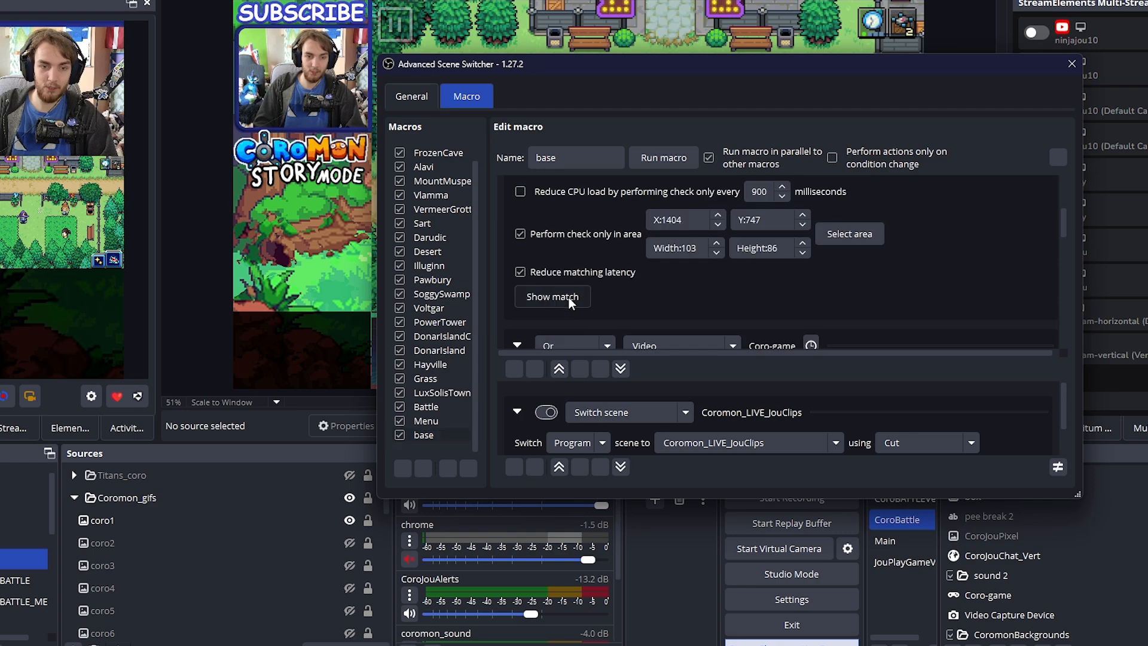
pyautogui.click(568, 296)
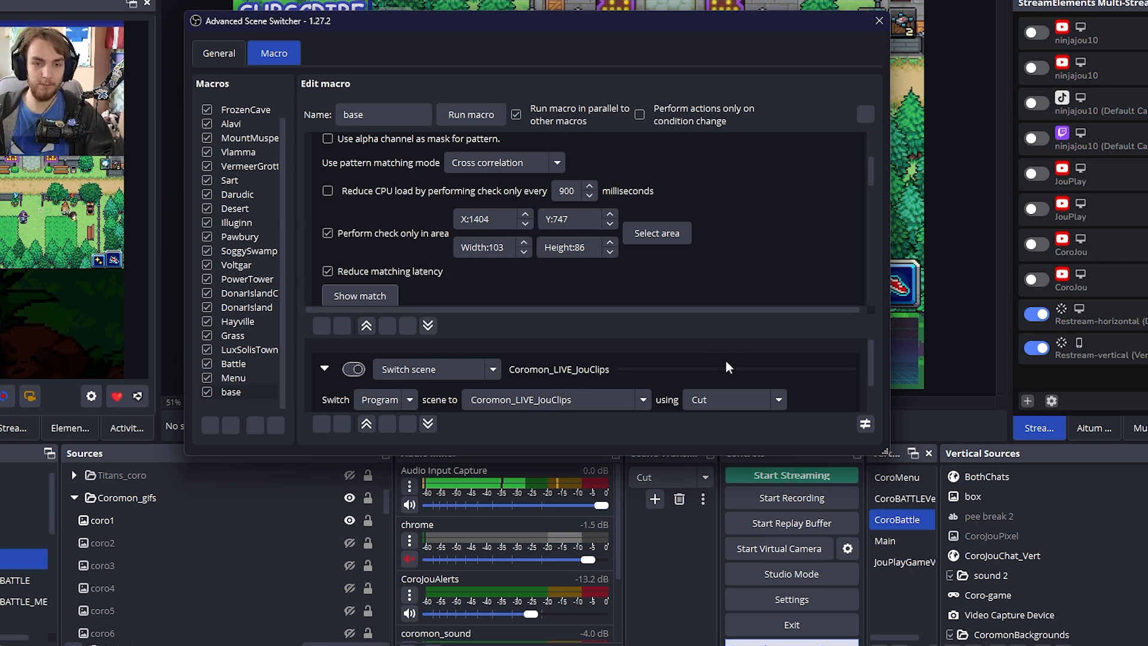
# Examine the base macro's first condition again and its second video condition, which matches the eq_.png pattern
pyautogui.scroll(3, 866, 208)
pyautogui.scroll(5, 866, 208)
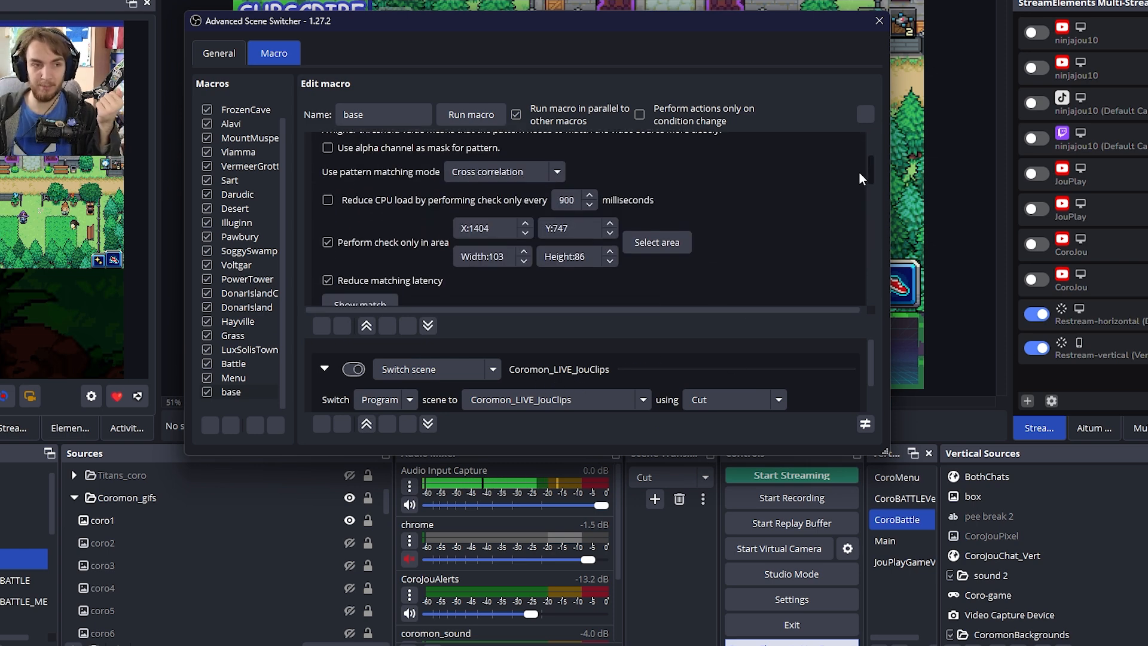
pyautogui.scroll(-5, 856, 180)
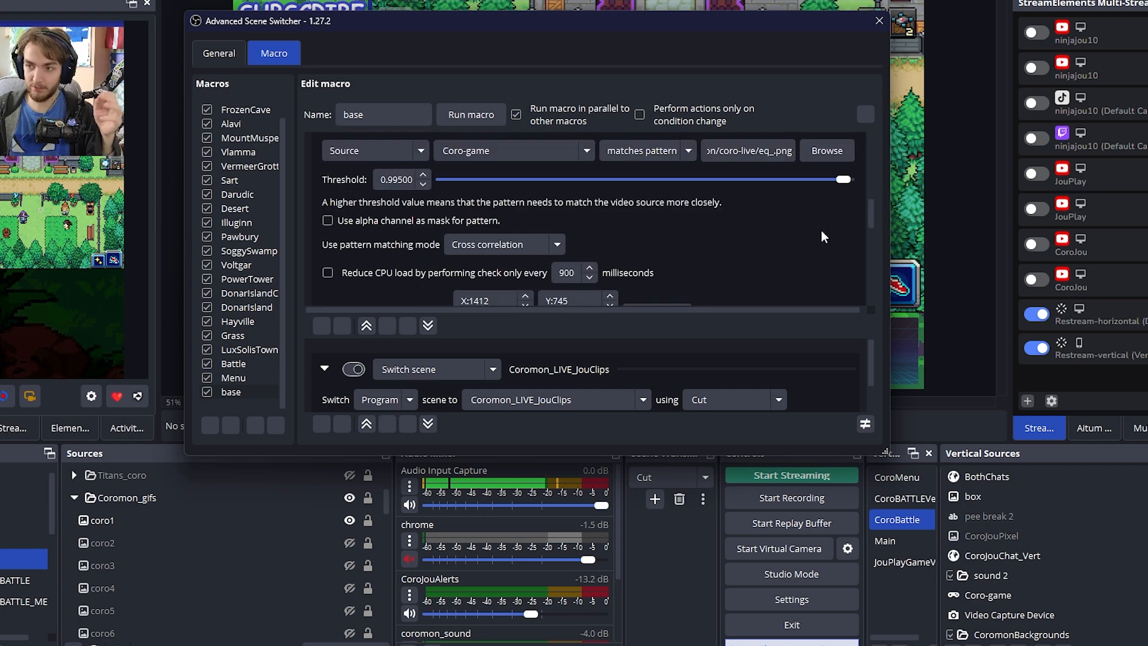
pyautogui.click(818, 235)
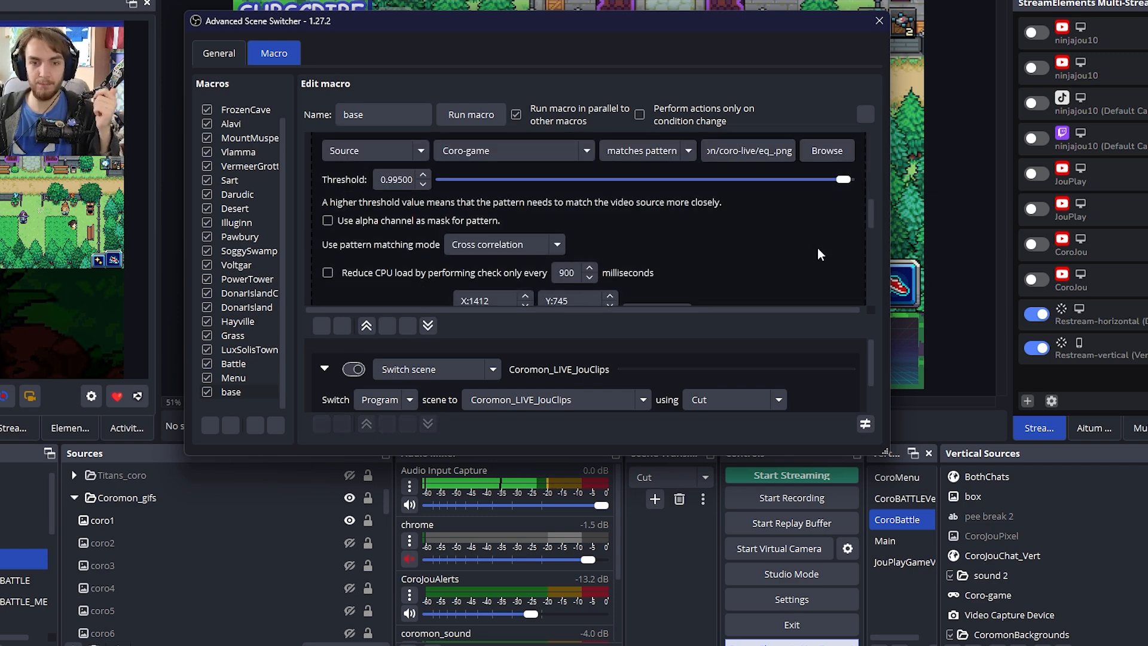
pyautogui.moveTo(818, 249)
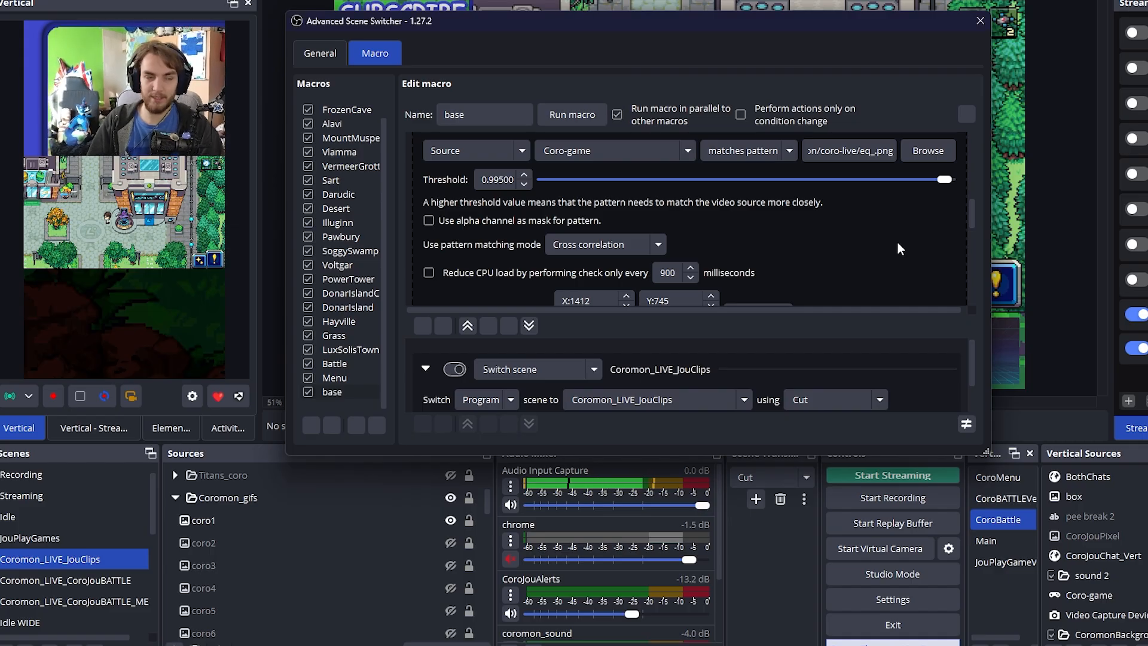
pyautogui.moveTo(898, 242)
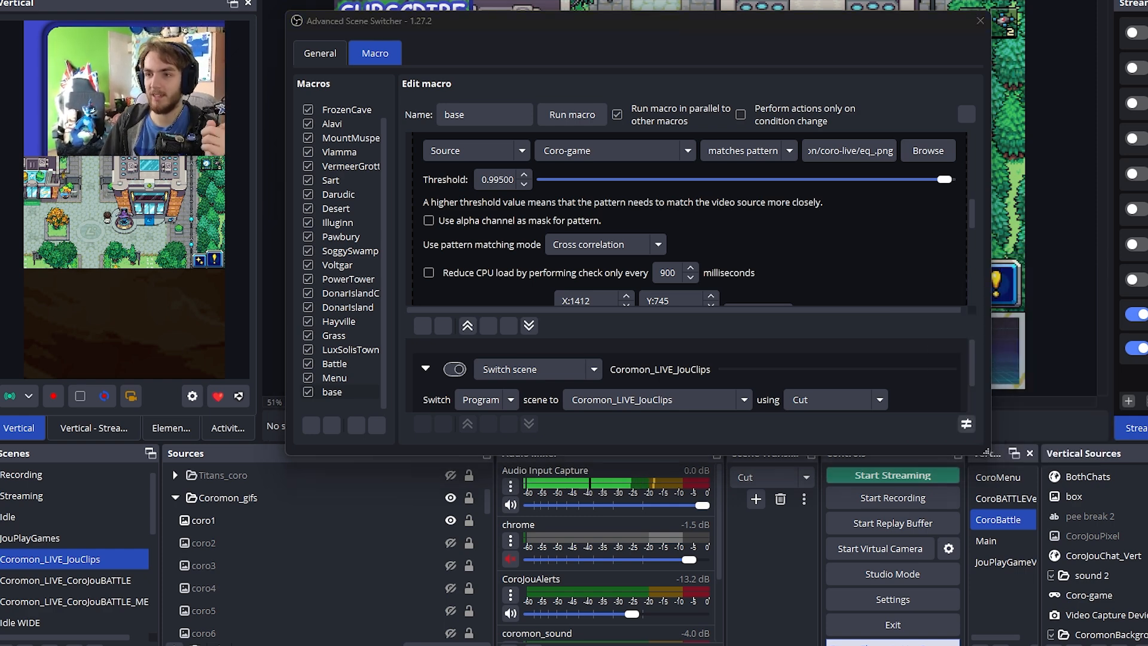
# In Insta360 Link Controller, apply camera view preset 5 and collapse the window to its control bar, moved off the scene switcher
pyautogui.moveTo(932, 436); pyautogui.dragTo(524, 328)
pyautogui.click(341, 345)
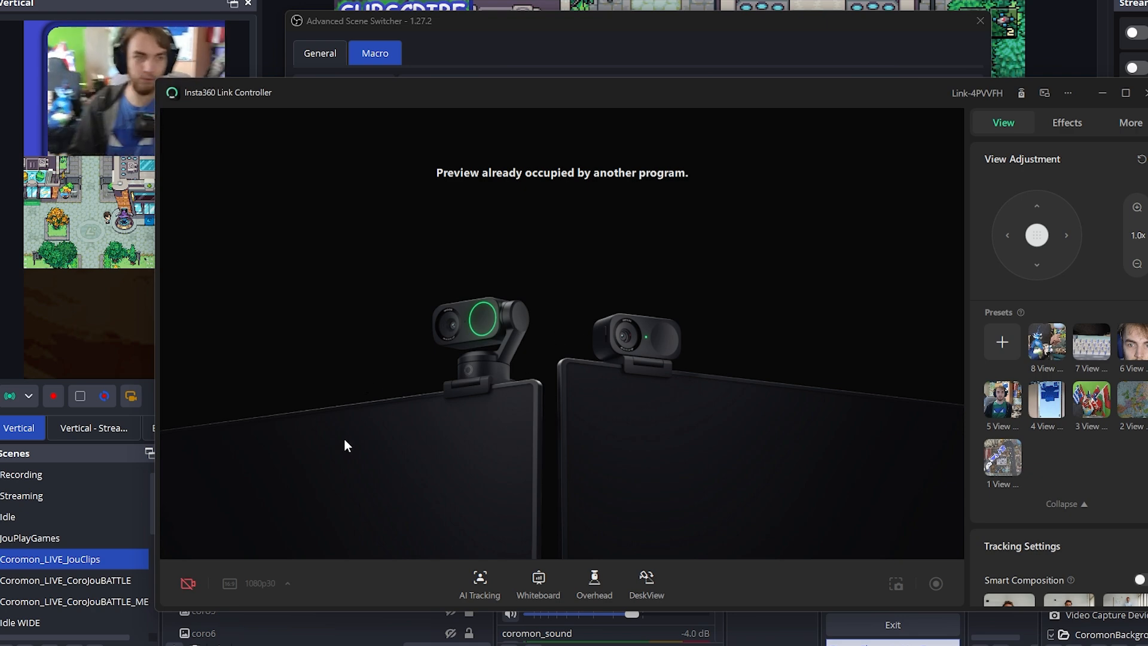
pyautogui.click(1003, 399)
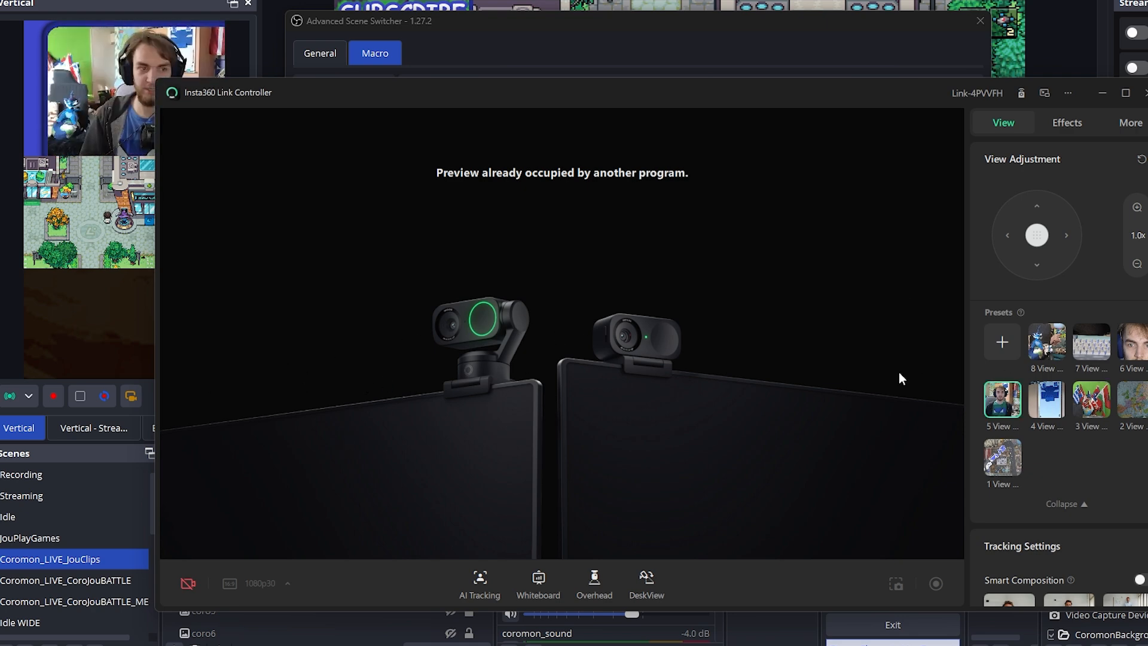
pyautogui.click(1044, 93)
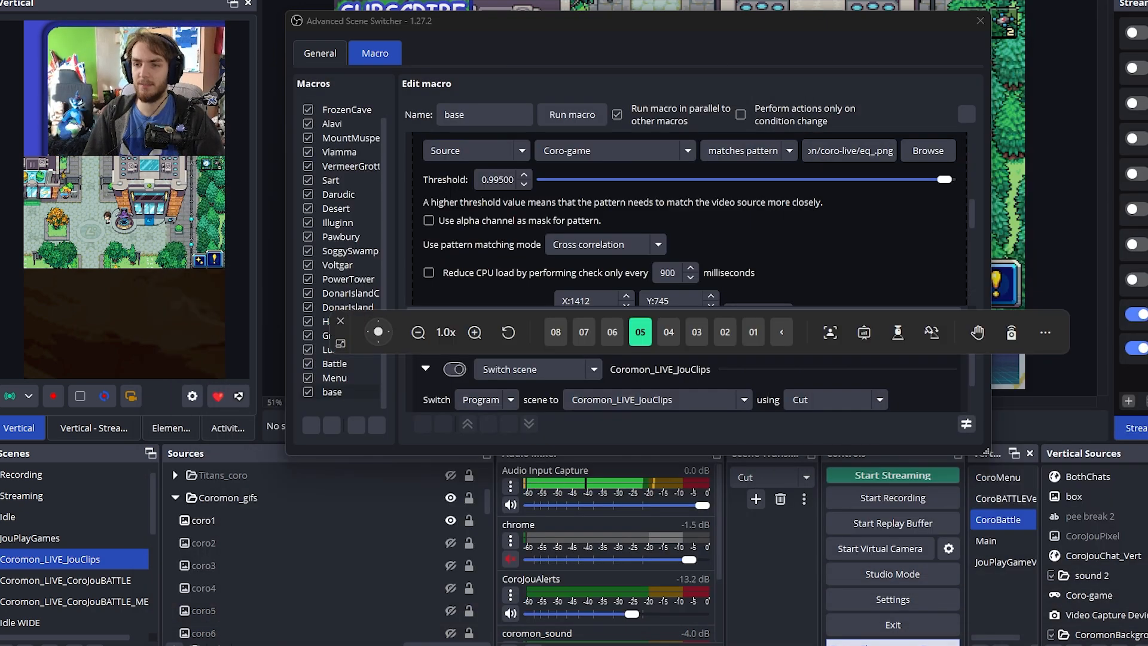
pyautogui.moveTo(809, 330); pyautogui.dragTo(867, 645)
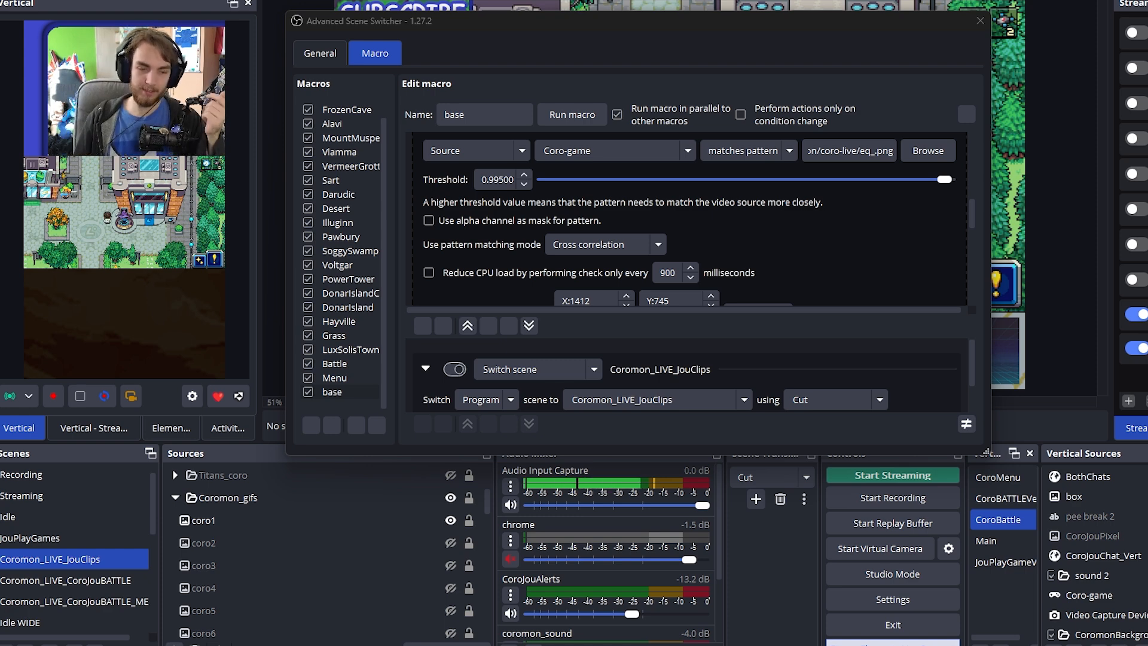
# Review the check area of the eq_.png condition and the following say_.png video condition in the base macro
pyautogui.scroll(-2, 889, 161)
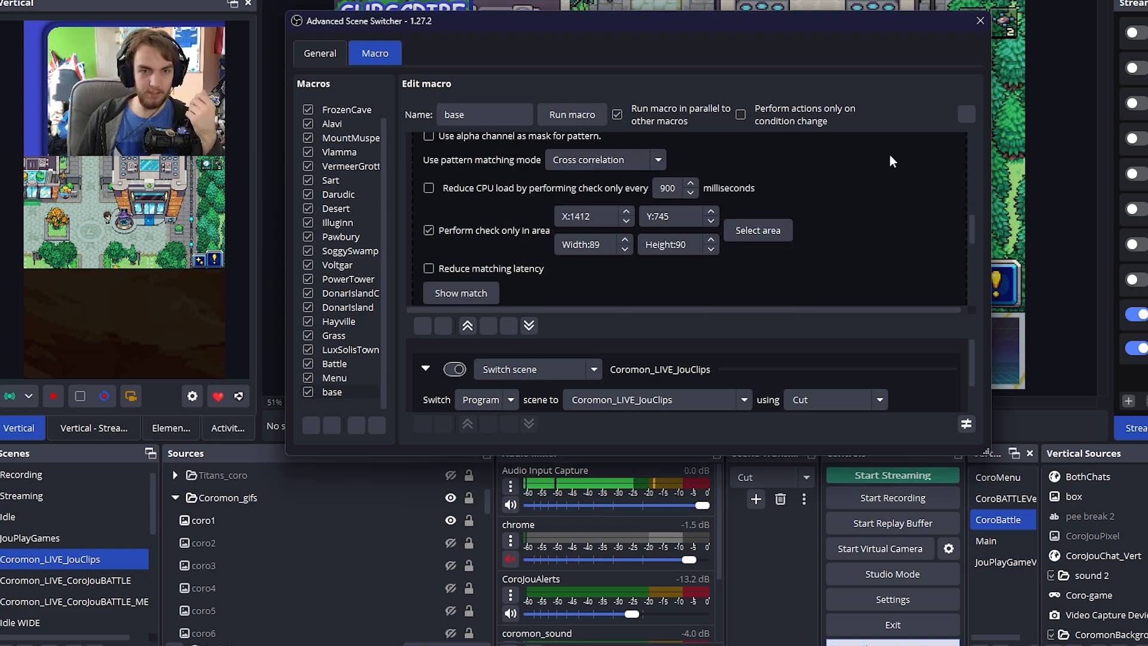
pyautogui.scroll(2, 891, 219)
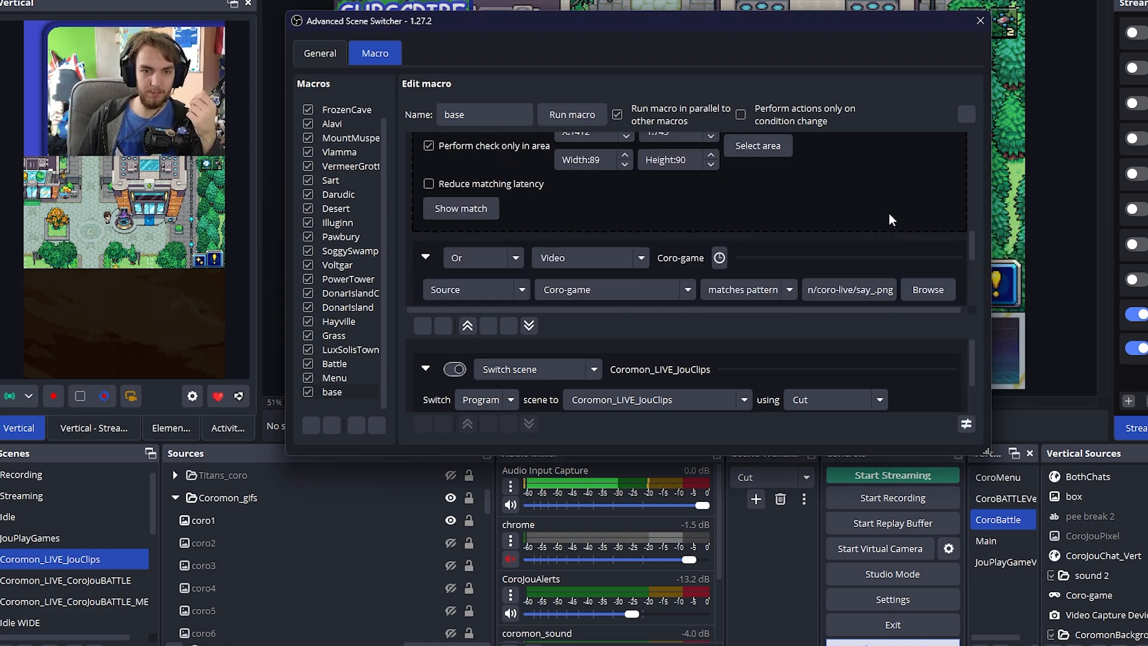
pyautogui.moveTo(867, 227)
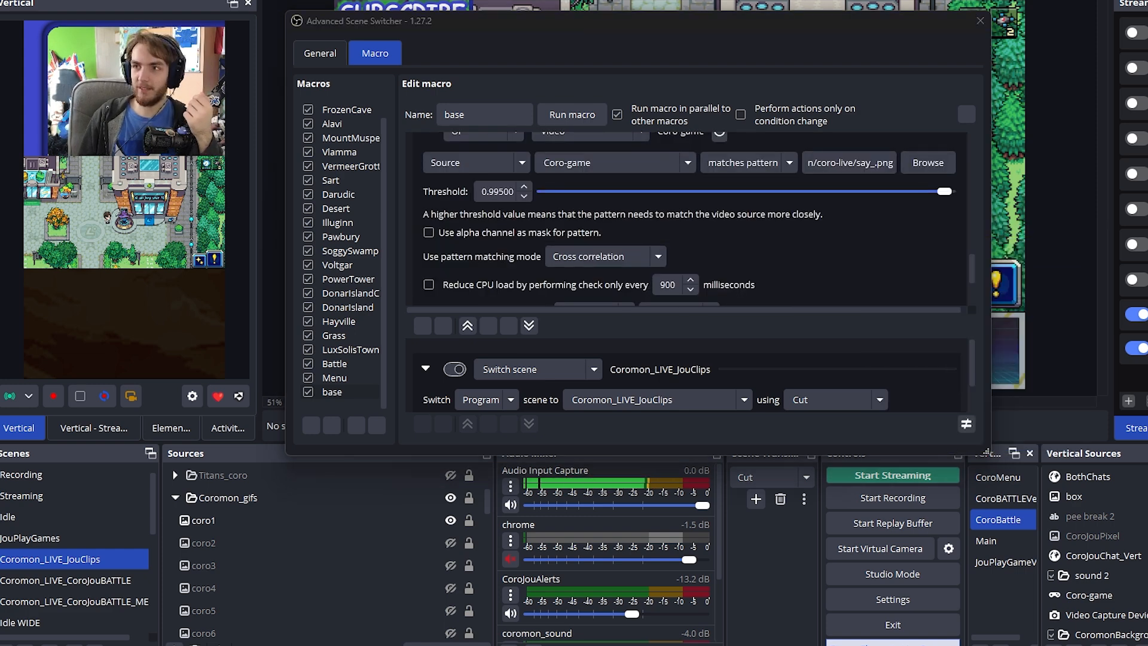
# View the say_.png condition's check area, then open the Menu macro and enlarge its conditions section
pyautogui.scroll(-3, 856, 233)
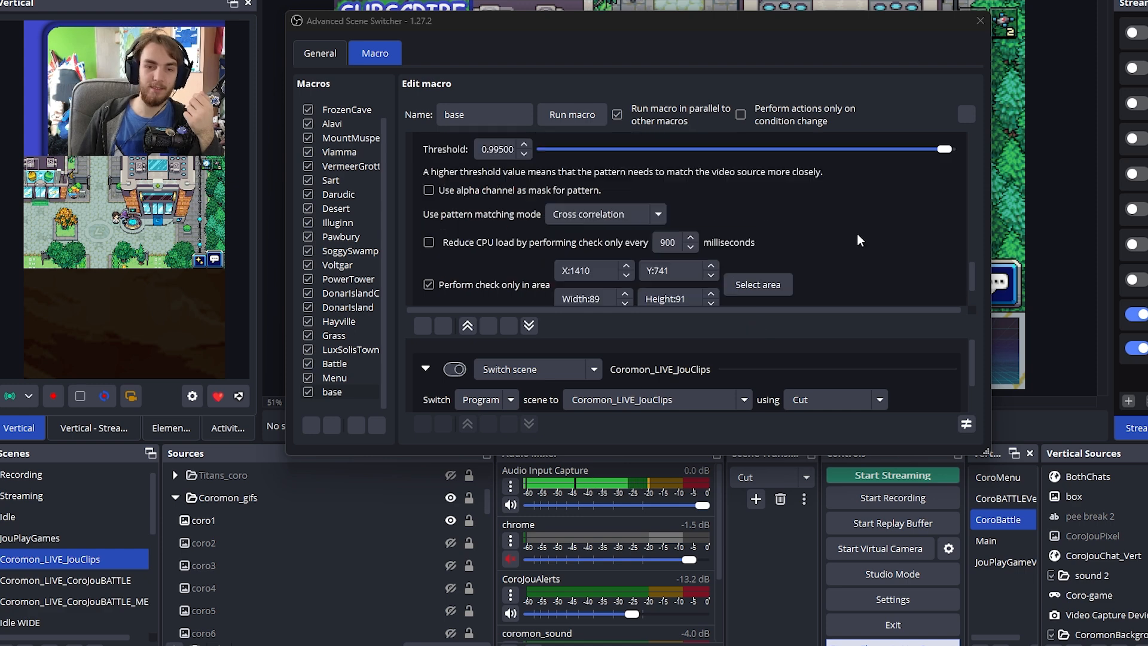
pyautogui.click(337, 399)
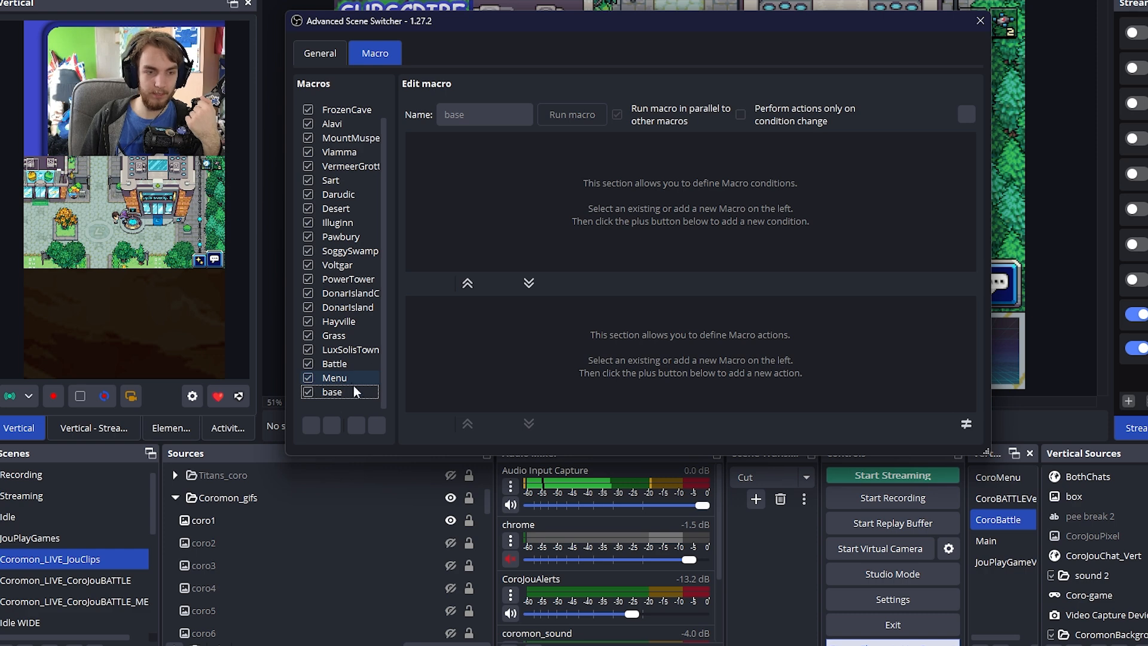
pyautogui.press('Up')
pyautogui.moveTo(917, 274); pyautogui.dragTo(909, 379)
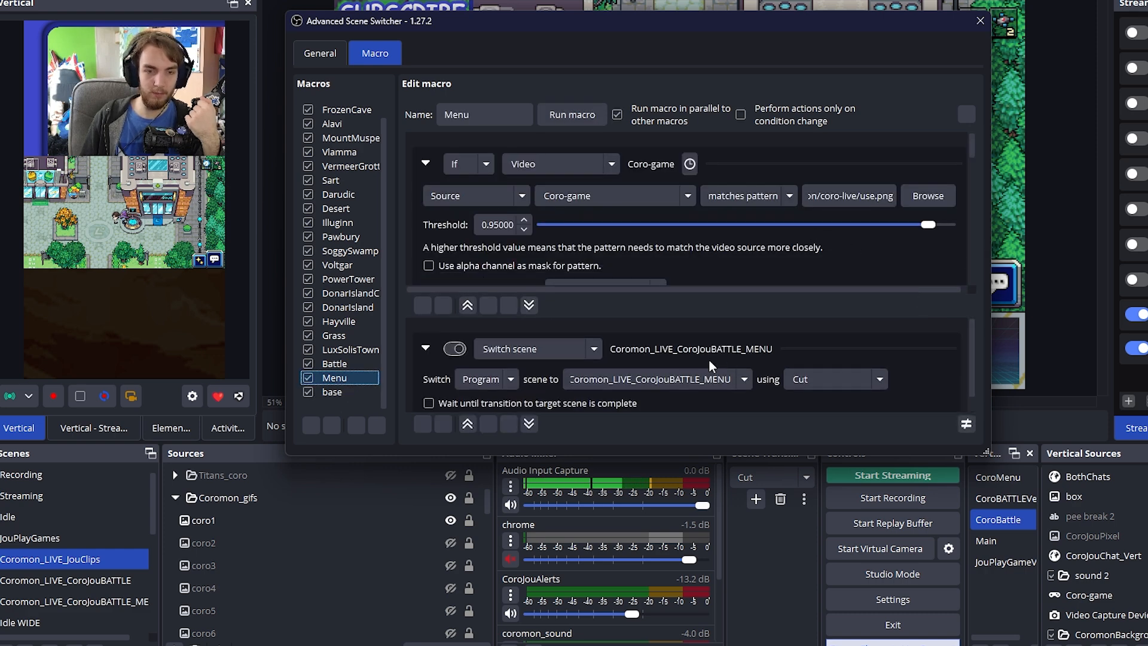
# Examine the Menu macro's first video condition, which matches use.png on Coro-game, including its check area
pyautogui.scroll(-1, 882, 269)
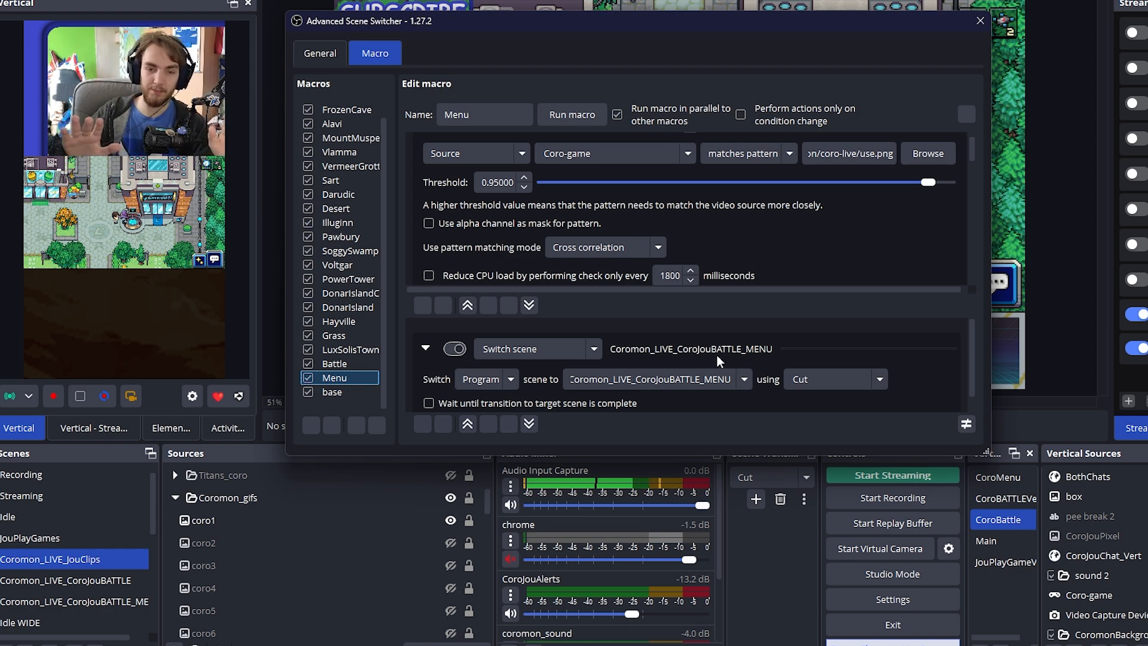
pyautogui.click(862, 241)
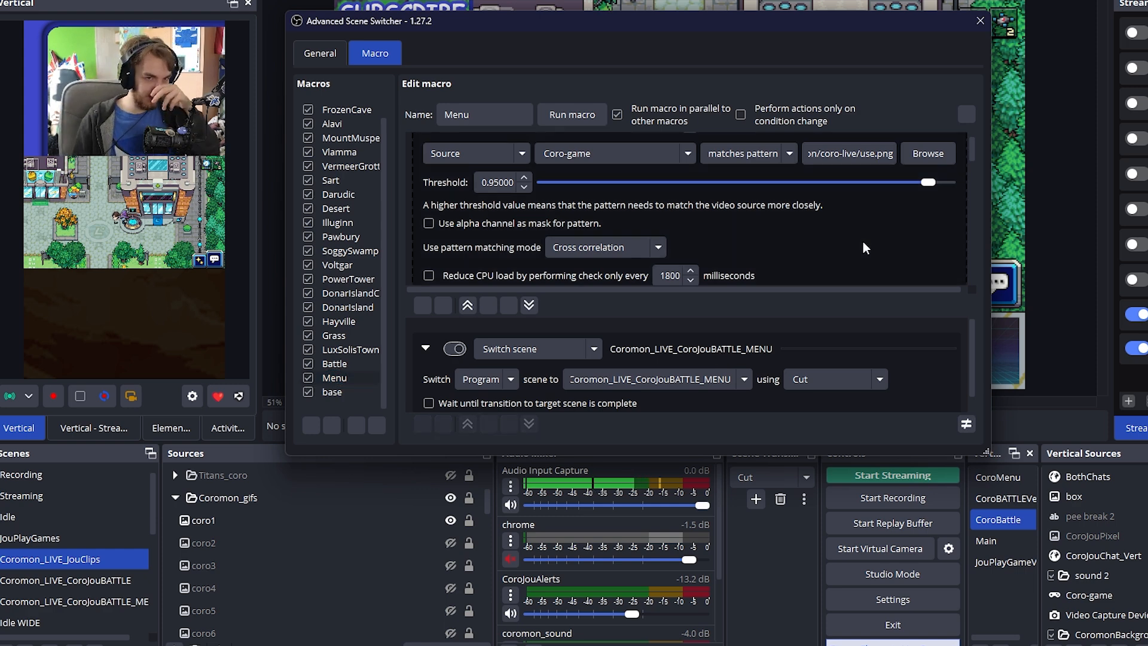
pyautogui.scroll(-2, 856, 245)
pyautogui.rightClick(867, 202)
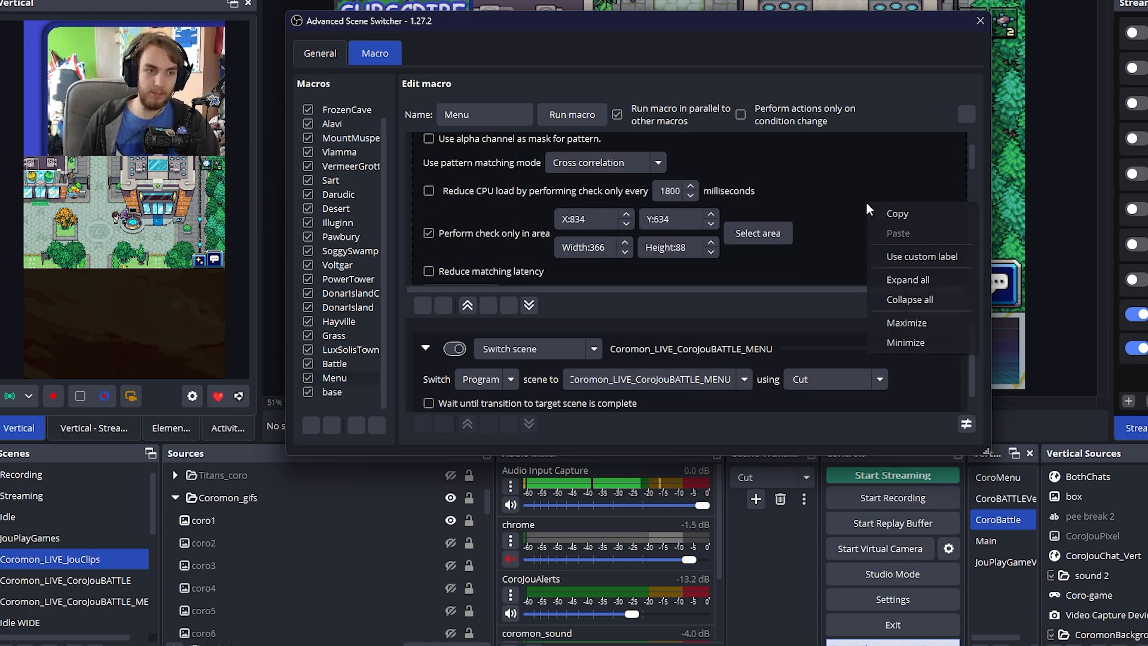
pyautogui.click(838, 206)
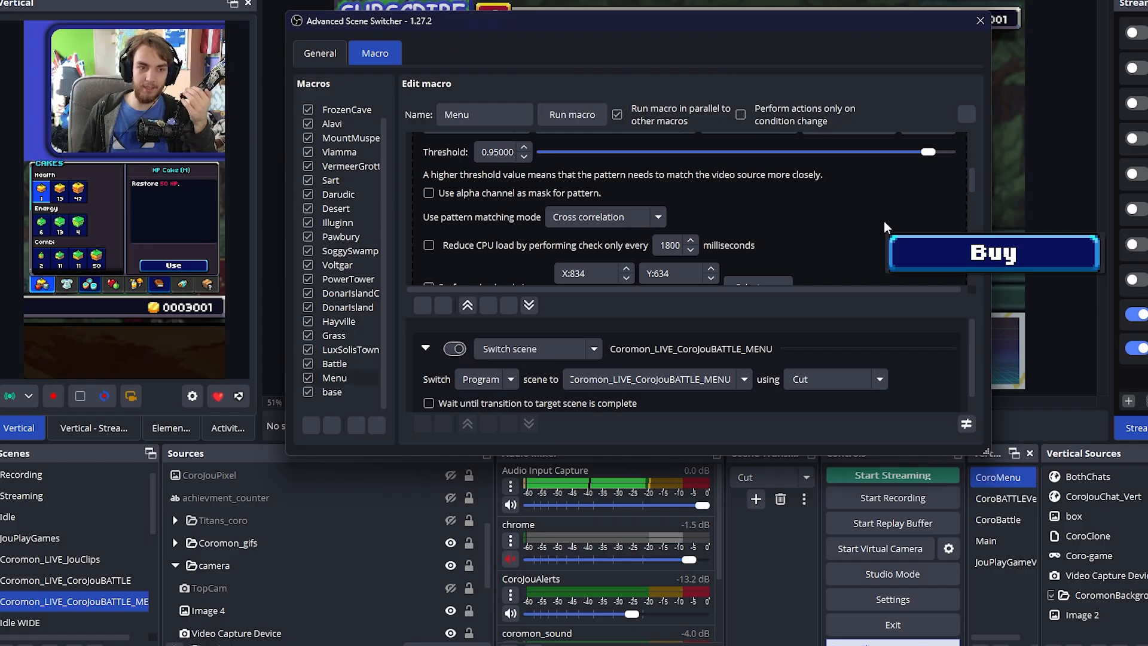
# Review the Menu macro's remaining video conditions, including the Buy button, menu_.png and gold coin patterns and their check areas
pyautogui.scroll(-5, 883, 221)
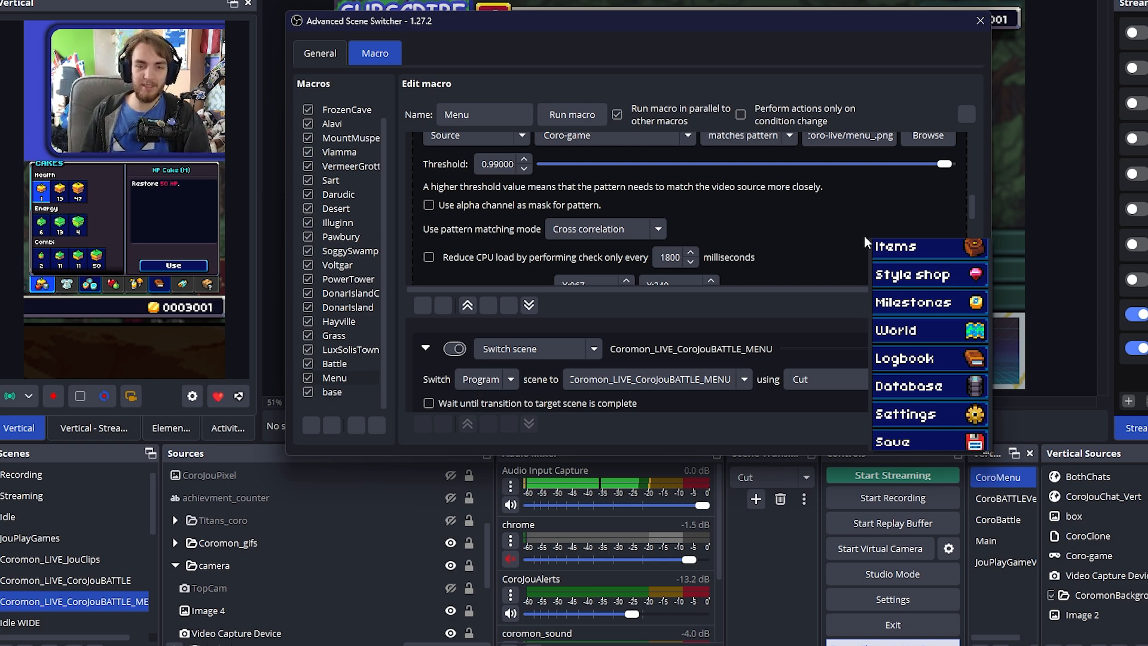
pyautogui.scroll(3, 864, 236)
pyautogui.scroll(-4, 862, 235)
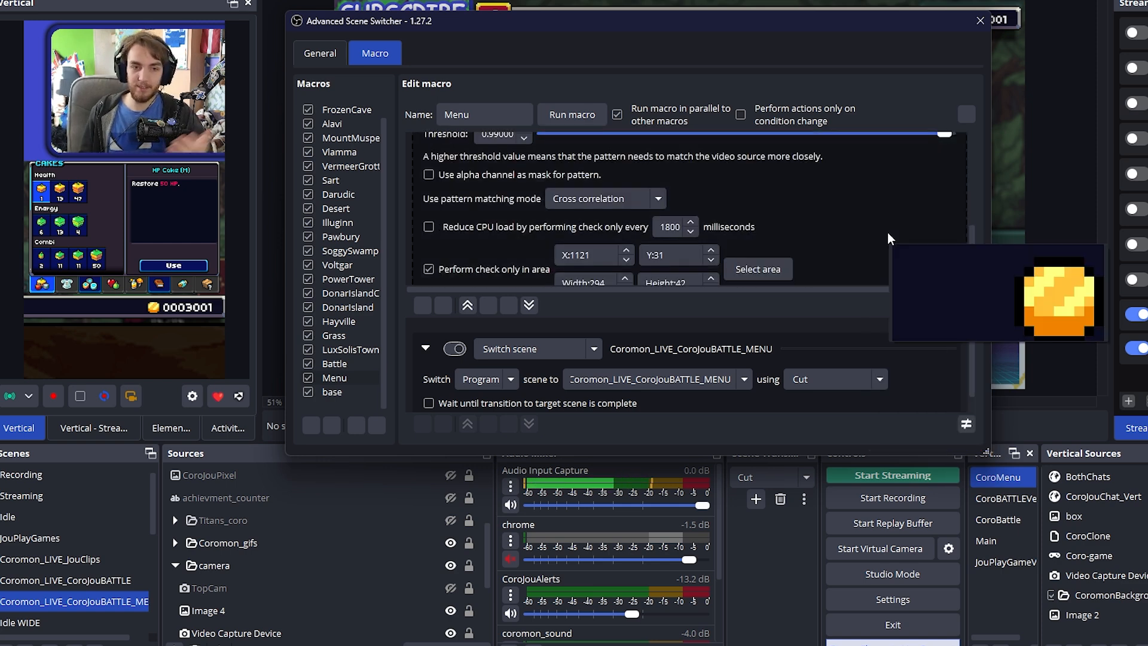
pyautogui.scroll(-6, 882, 233)
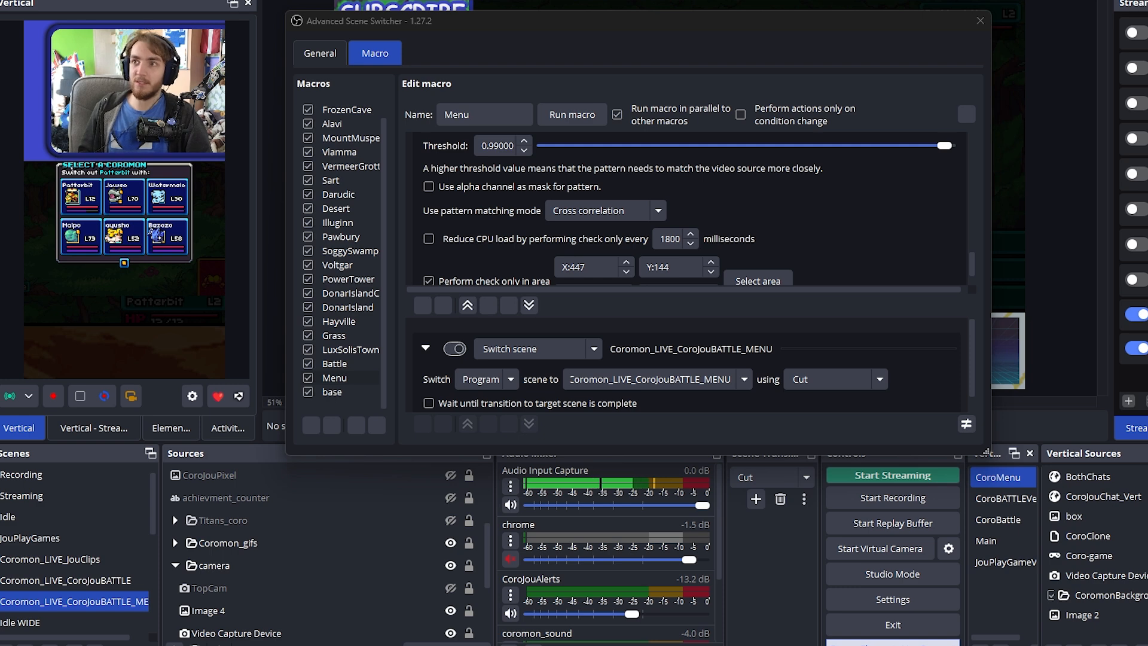
pyautogui.scroll(-1, 827, 219)
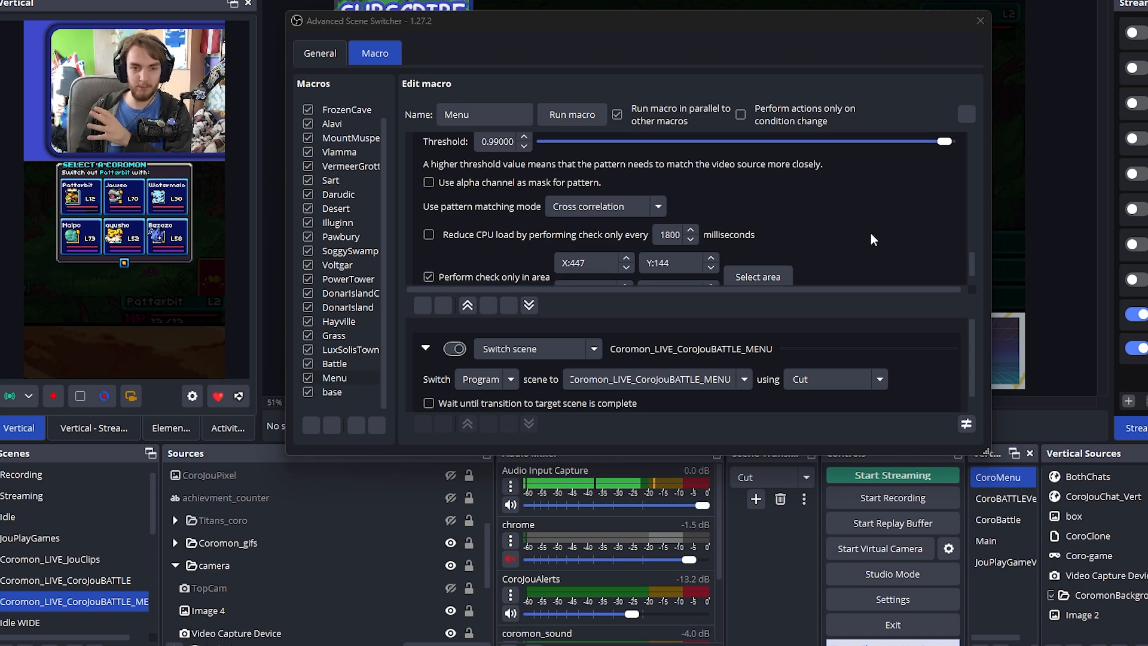
pyautogui.scroll(-5, 971, 229)
pyautogui.scroll(1, 936, 217)
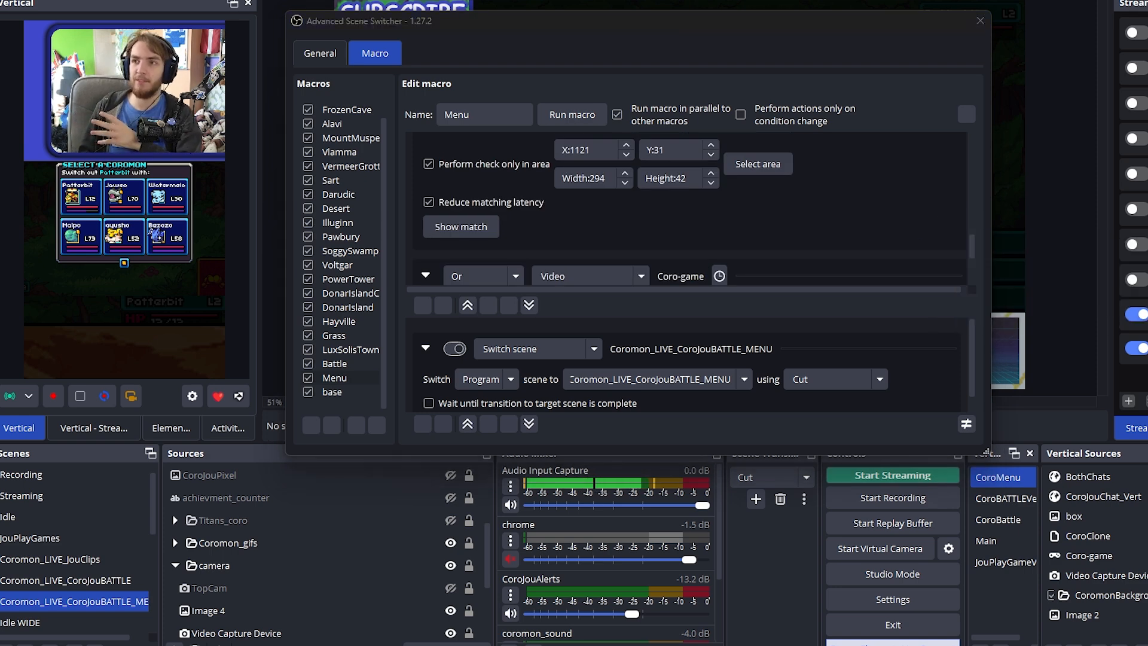
# Open the Battle macro and enlarge the scene switcher window to show more of its battle_.png condition
pyautogui.scroll(-4, 827, 203)
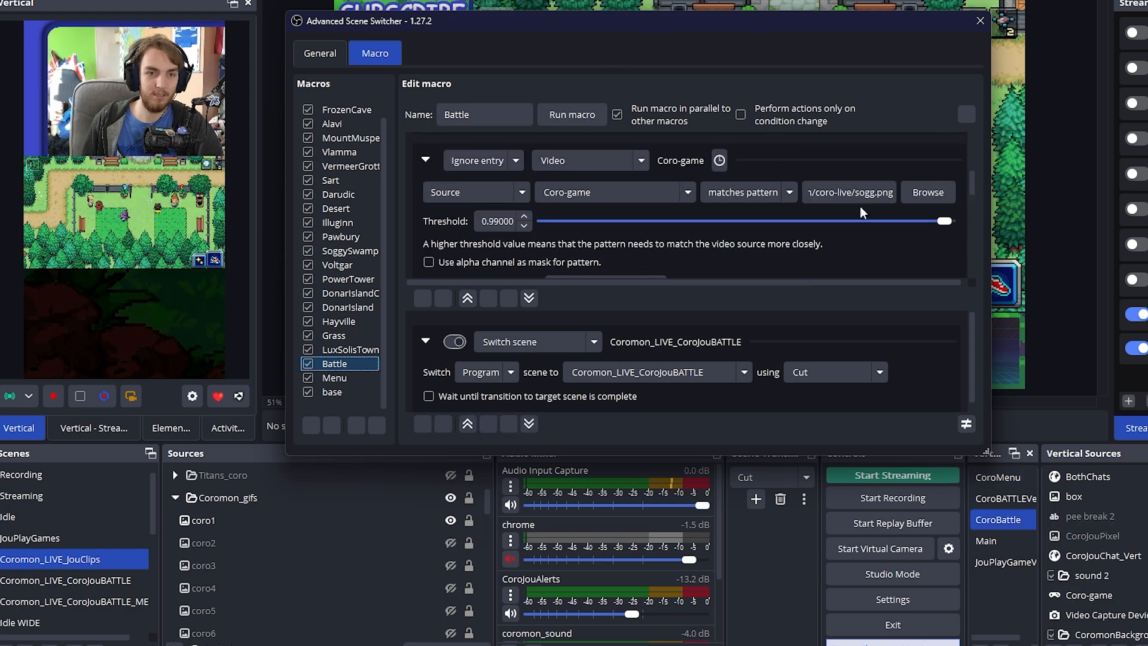
pyautogui.scroll(5, 906, 242)
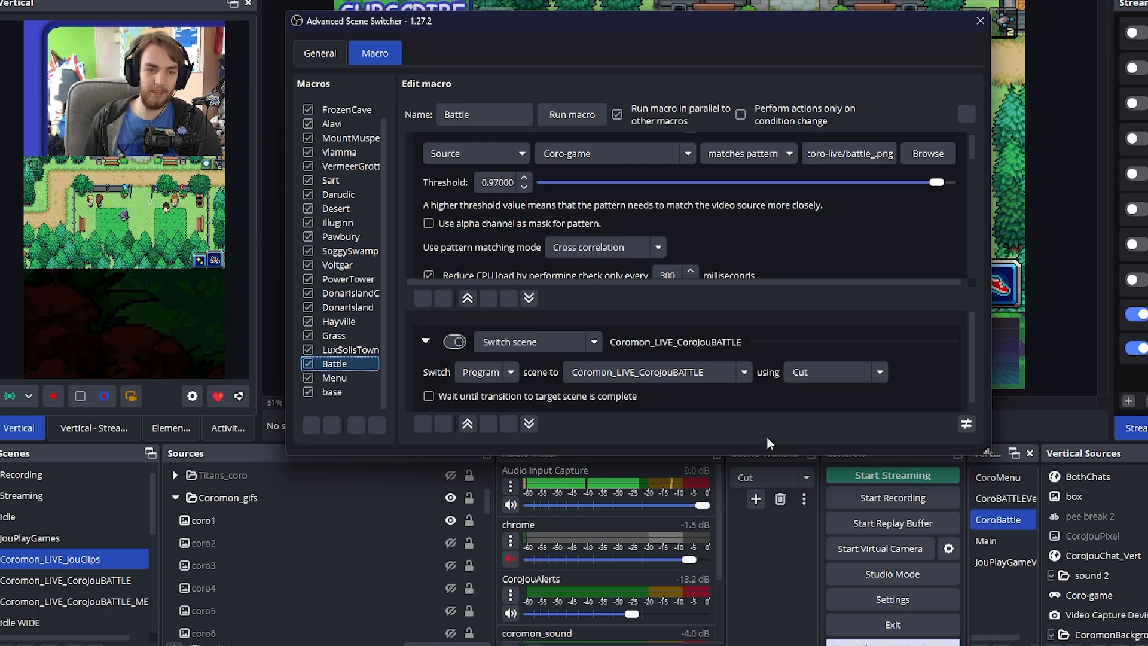
pyautogui.moveTo(771, 456); pyautogui.dragTo(777, 559)
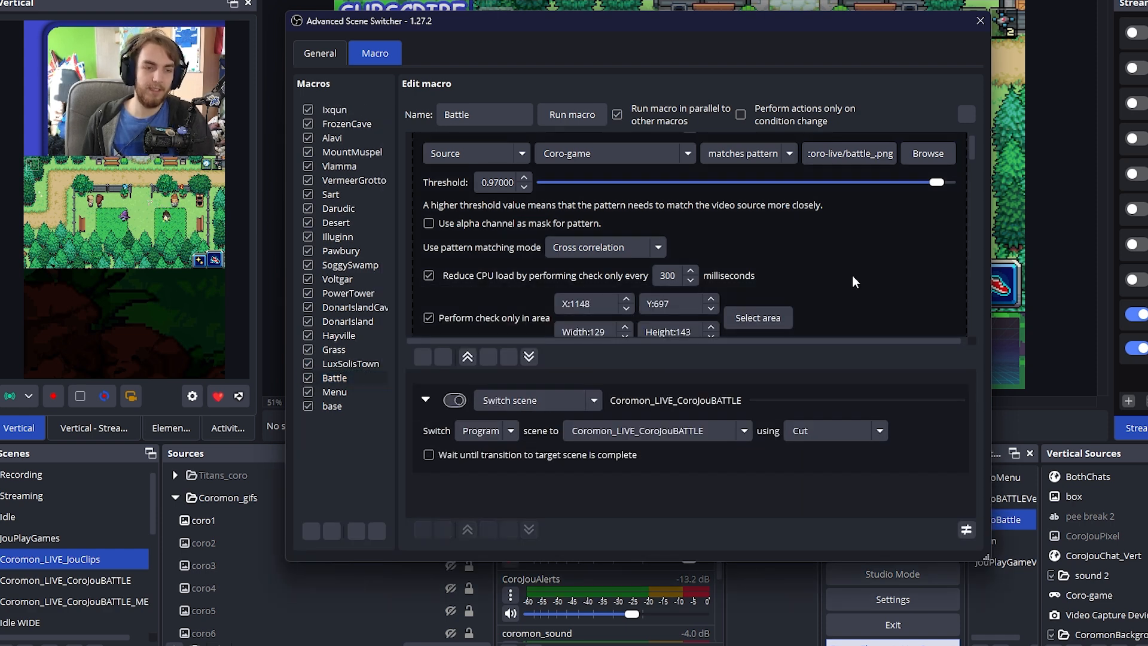
pyautogui.moveTo(852, 275)
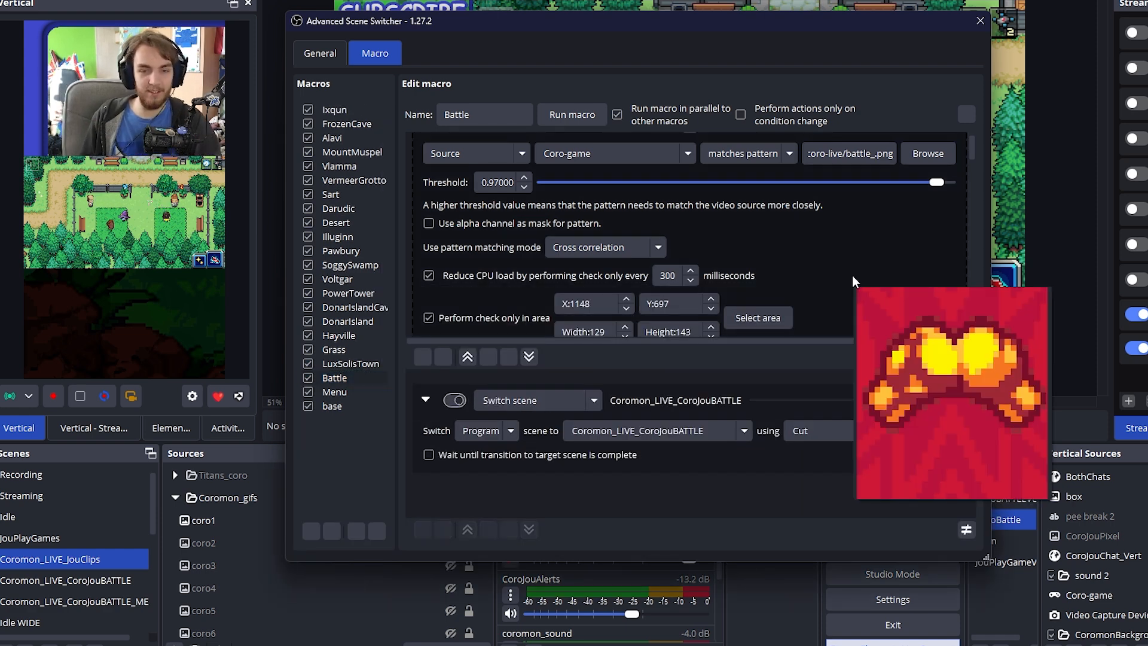
# Examine the Battle macro's second video condition, which matches the sp.png pattern on Coro-game
pyautogui.scroll(-5, 852, 275)
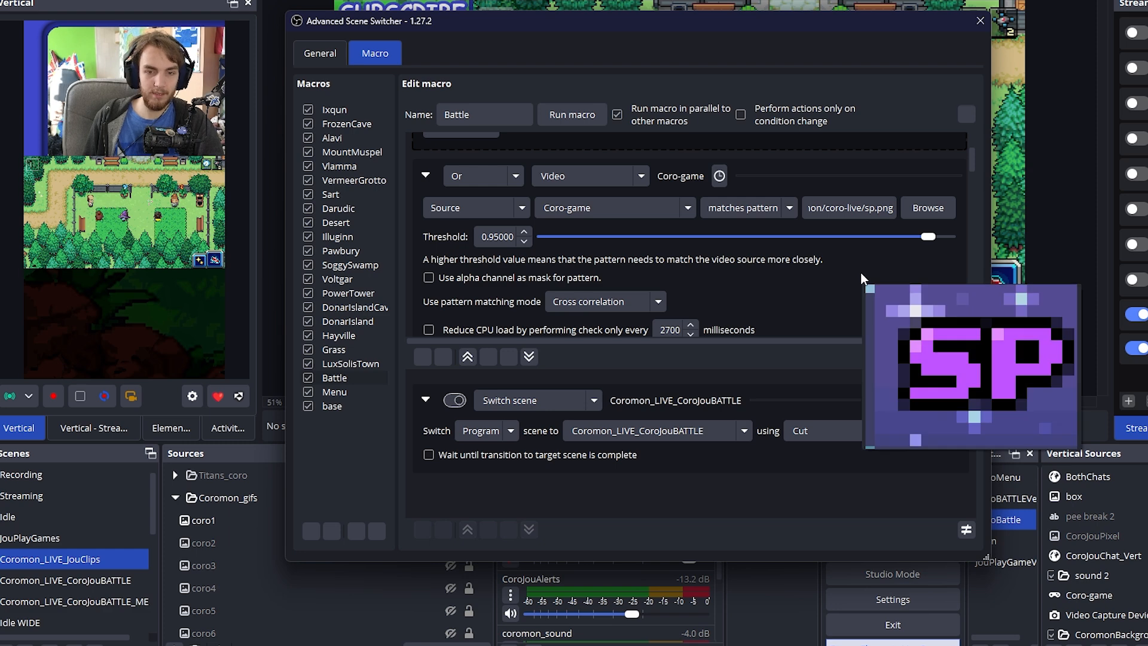
pyautogui.scroll(-5, 855, 278)
pyautogui.scroll(-5, 851, 271)
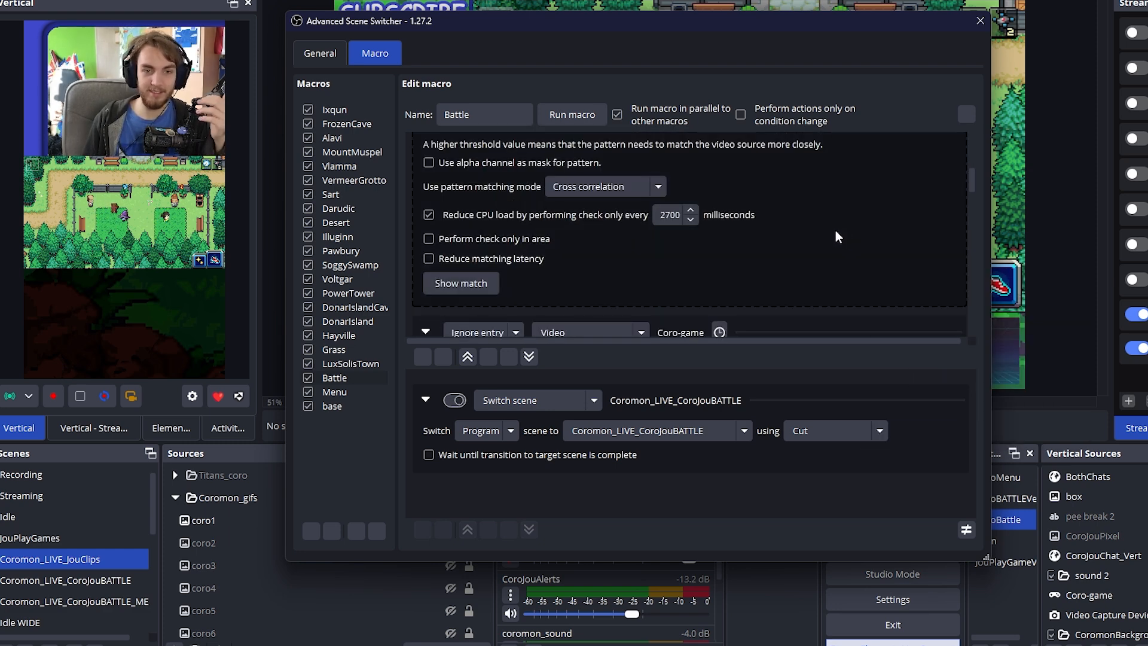
# Review the Battle macro's ignored video conditions that match battle backgrounds, including pyra.png and daruuu.png
pyautogui.scroll(-3, 834, 223)
pyautogui.scroll(2, 848, 240)
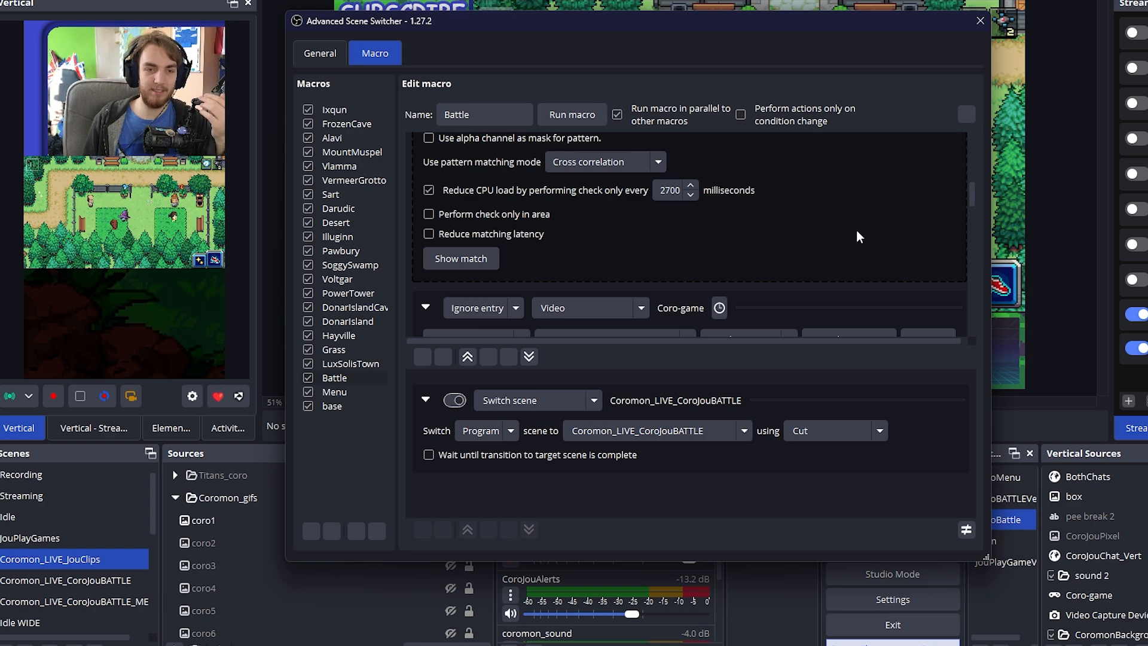
pyautogui.scroll(1, 777, 238)
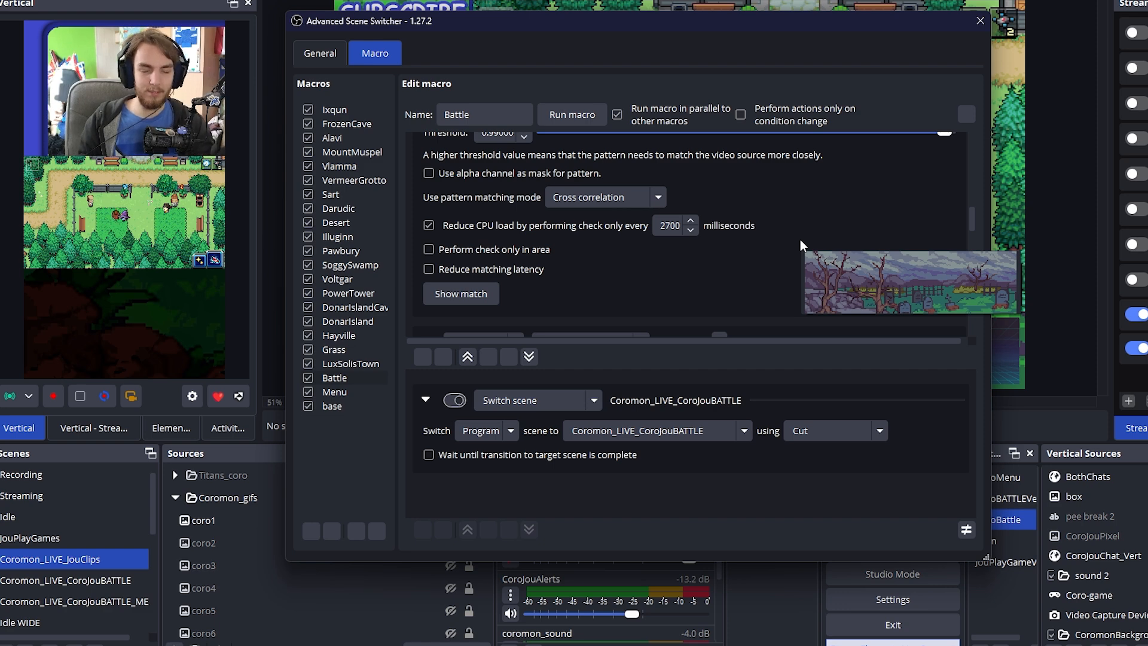
pyautogui.scroll(-6, 800, 239)
pyautogui.scroll(5, 800, 239)
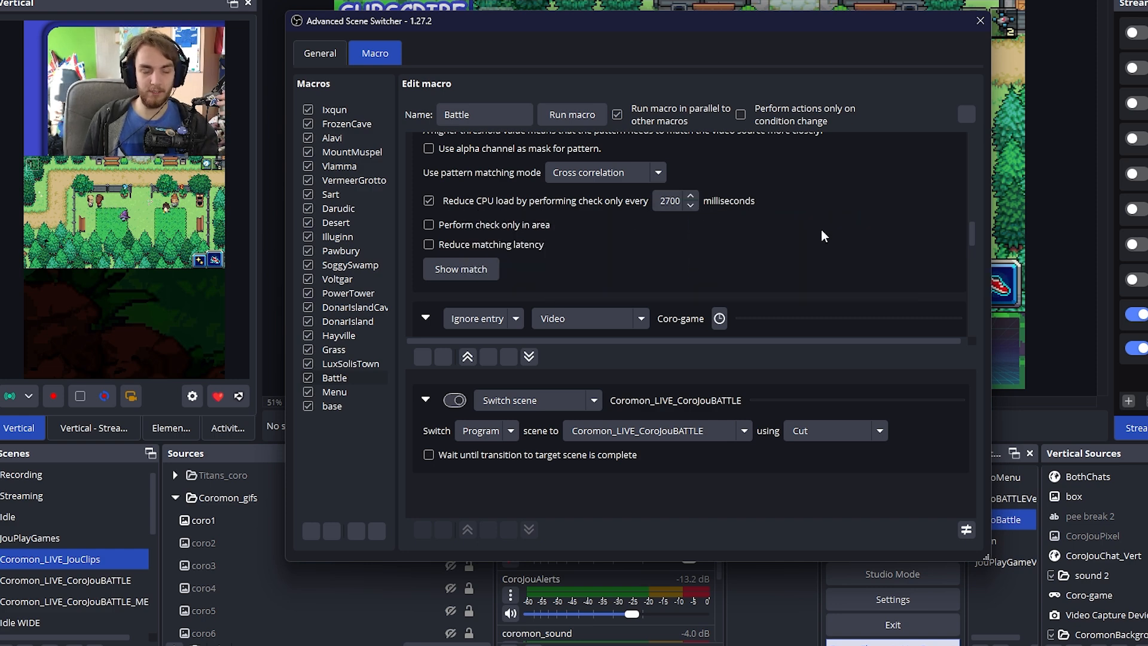
pyautogui.scroll(-5, 813, 236)
pyautogui.scroll(-2, 909, 244)
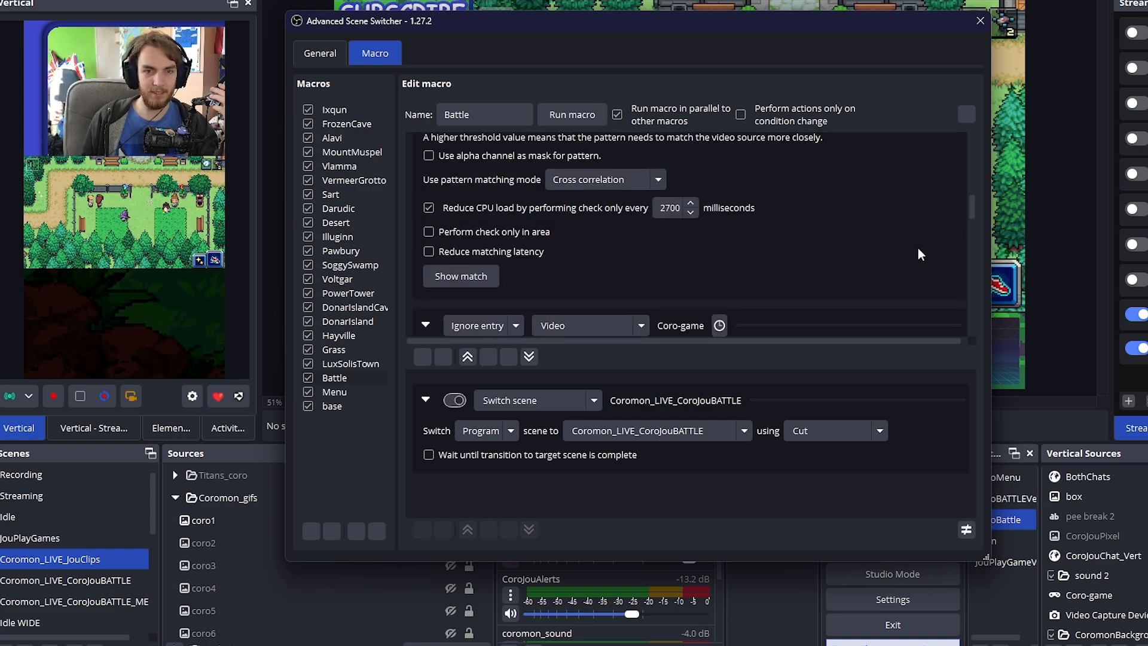
pyautogui.scroll(1, 906, 246)
pyautogui.scroll(-5, 906, 246)
pyautogui.scroll(5, 903, 239)
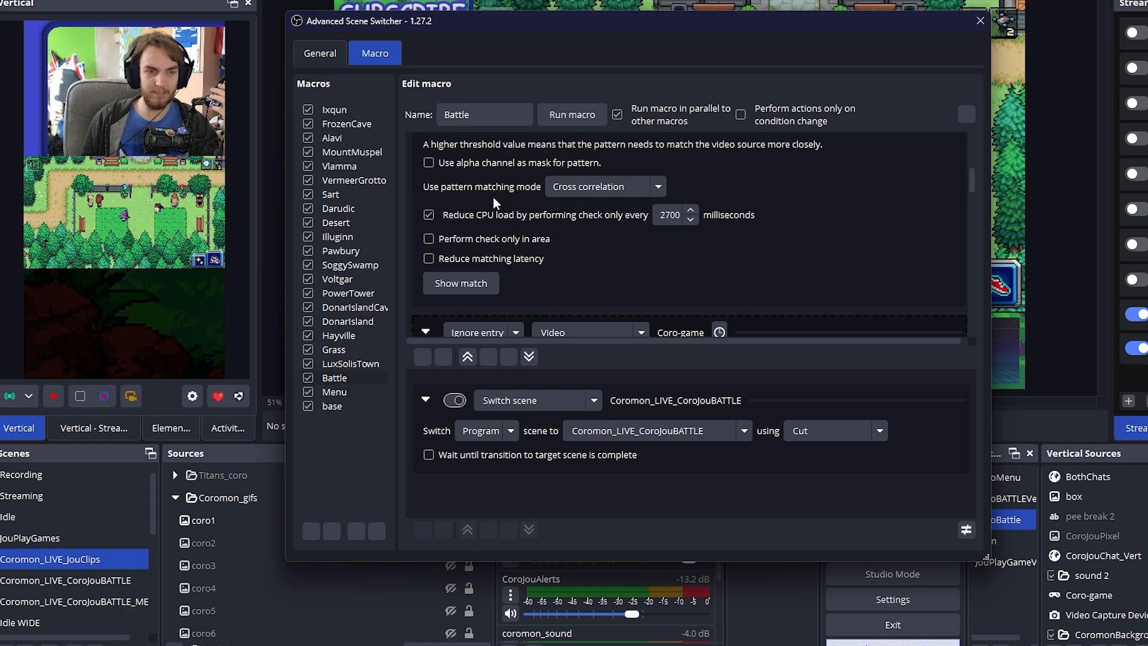
pyautogui.scroll(-5, 893, 258)
pyautogui.scroll(-16, 892, 257)
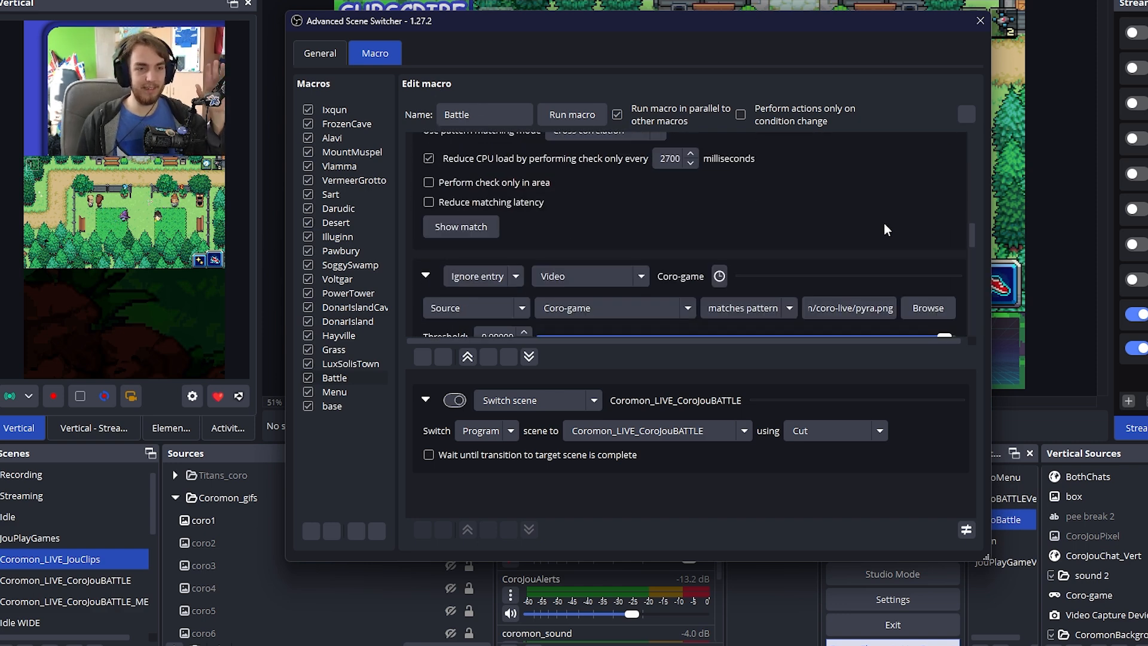
pyautogui.scroll(-4, 883, 220)
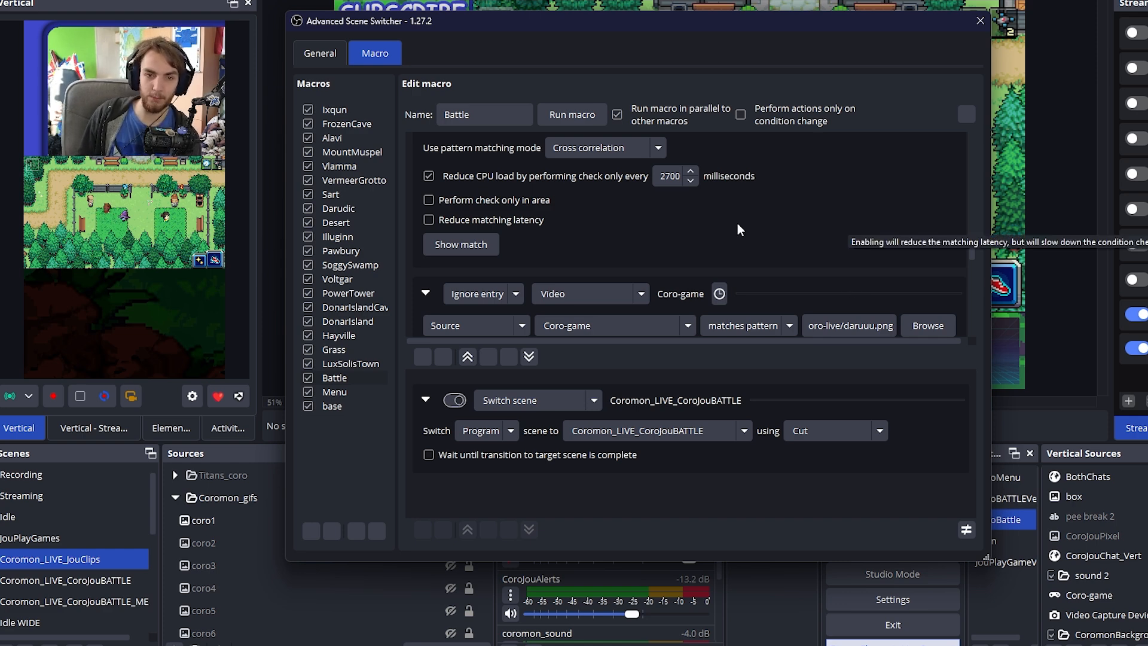
# Open the LuxSolisTown macro and examine its video conditions for luxcenter.png and the Lux Solis Campus location name
pyautogui.click(347, 364)
pyautogui.scroll(2, 955, 275)
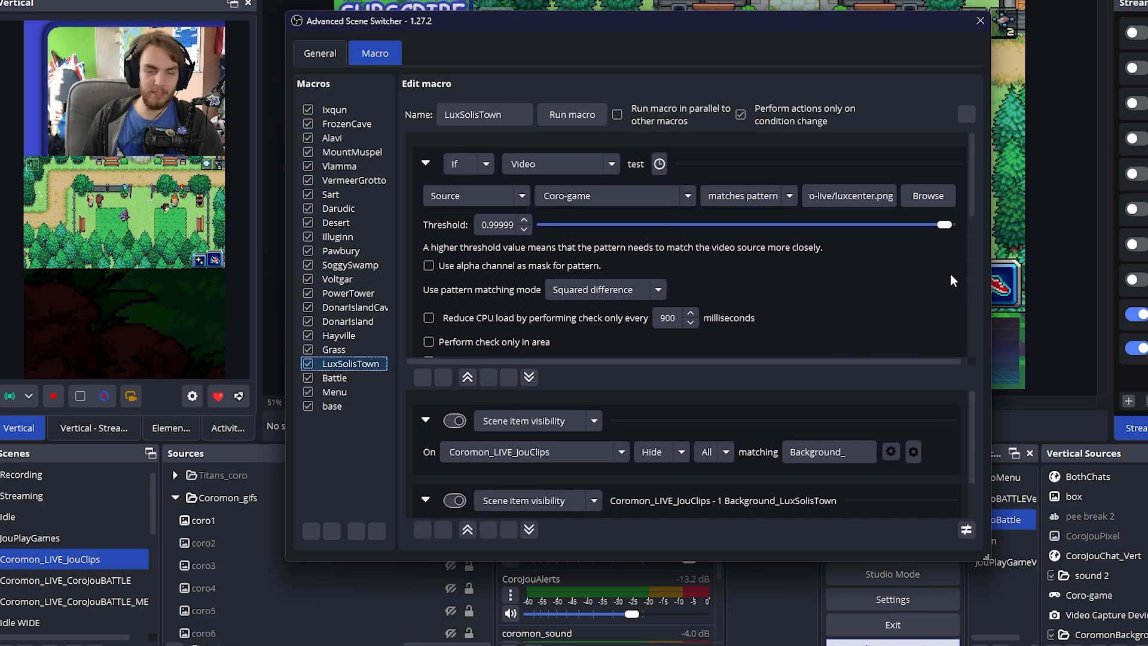
pyautogui.scroll(-1, 950, 274)
pyautogui.click(929, 275)
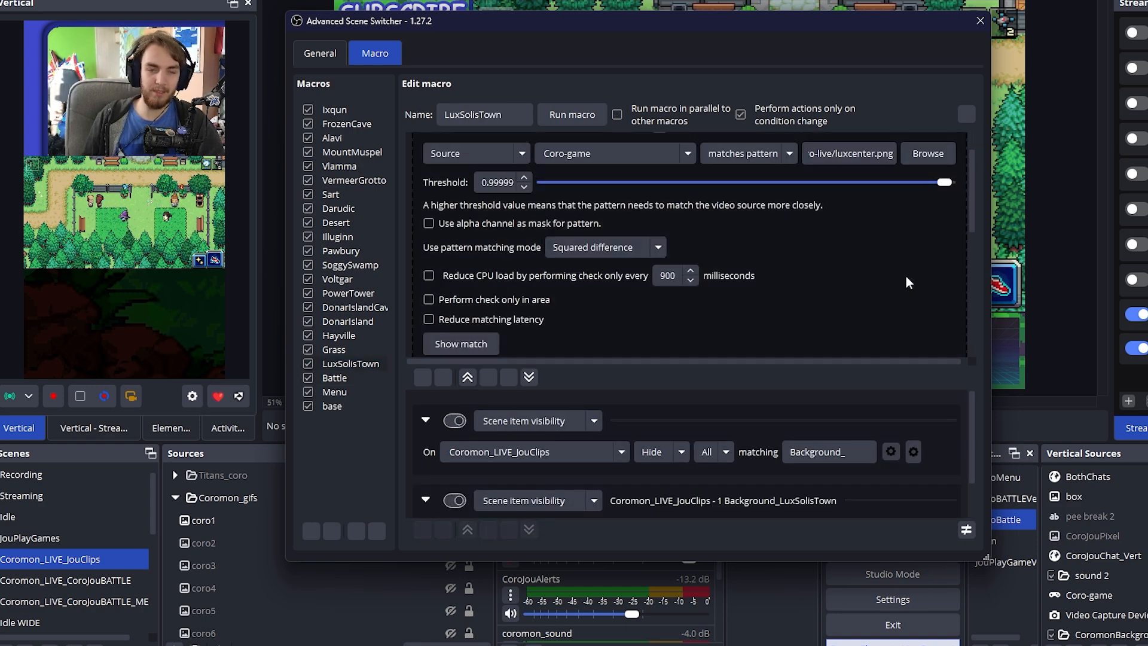
pyautogui.moveTo(906, 278)
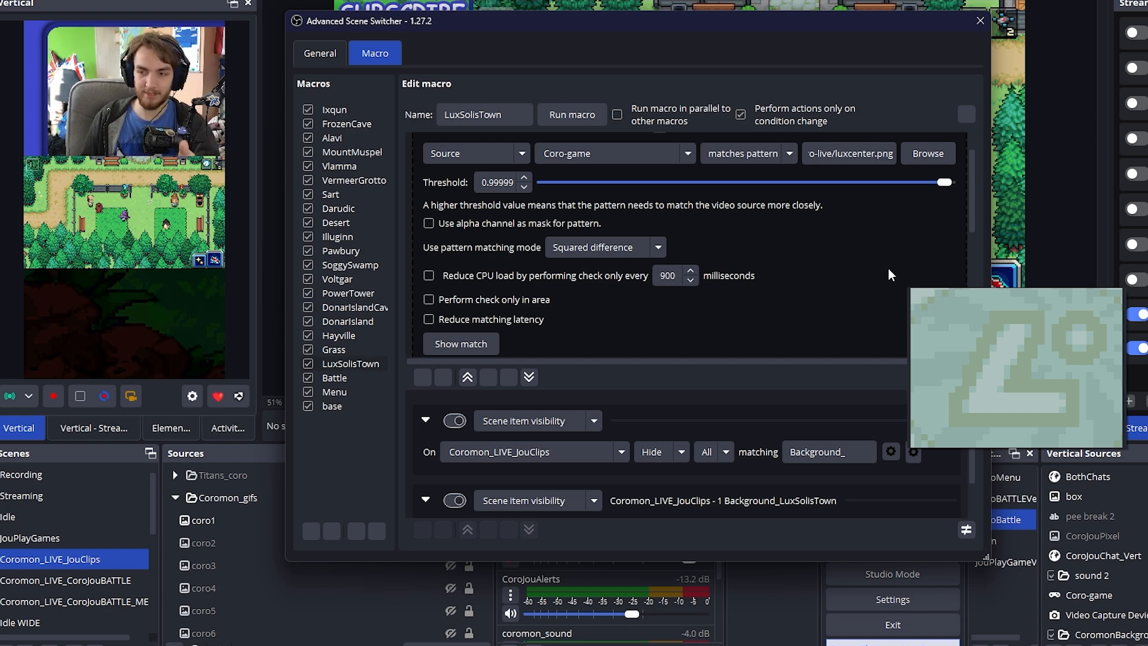
pyautogui.scroll(-3, 888, 274)
pyautogui.scroll(-3, 963, 314)
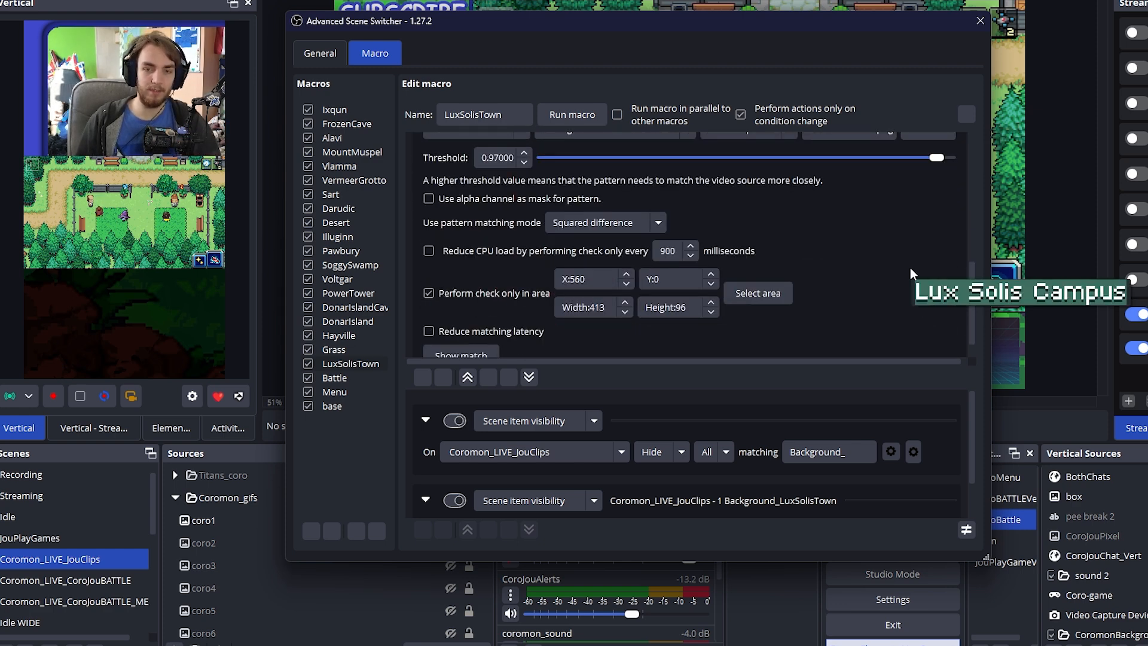
# Open the Grass macro at its wood.png condition and move the scene switcher window aside to uncover the stream preview
pyautogui.scroll(-1, 890, 232)
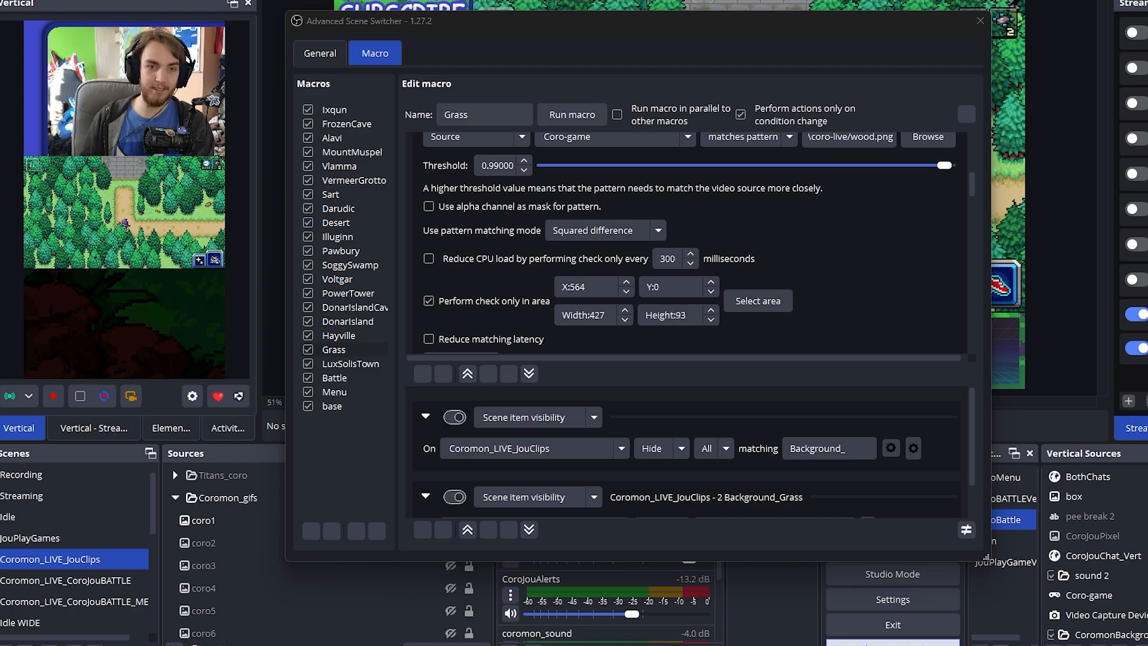
pyautogui.click(789, 65)
pyautogui.moveTo(795, 11); pyautogui.dragTo(699, 61)
pyautogui.moveTo(695, 70); pyautogui.dragTo(926, 105)
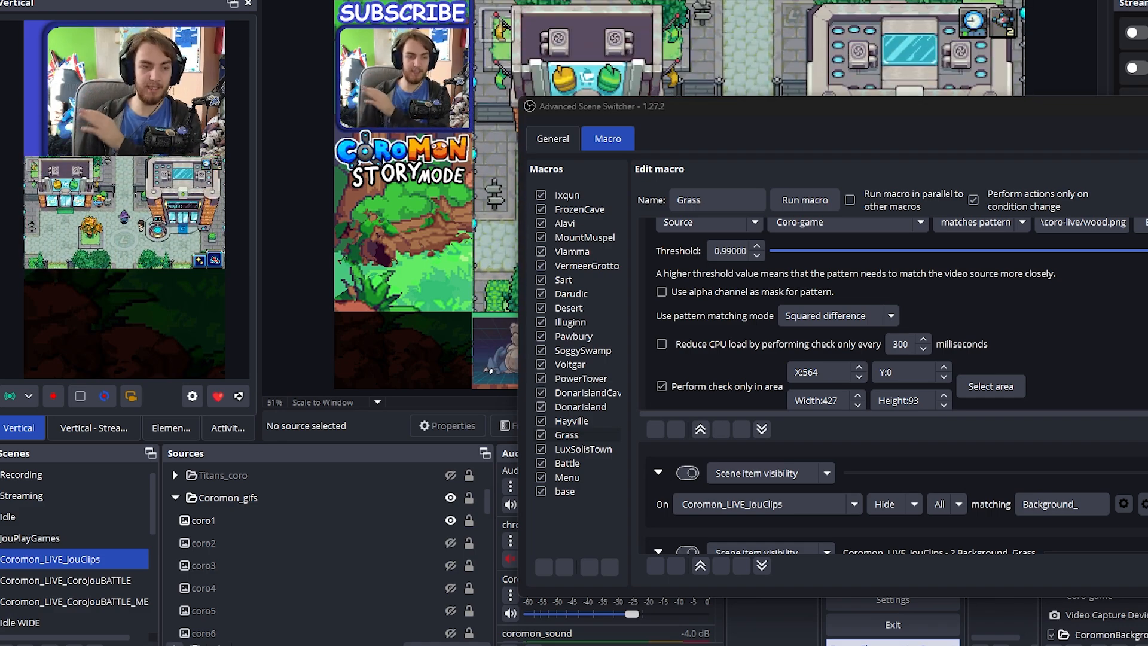
pyautogui.moveTo(846, 138); pyautogui.dragTo(832, 159)
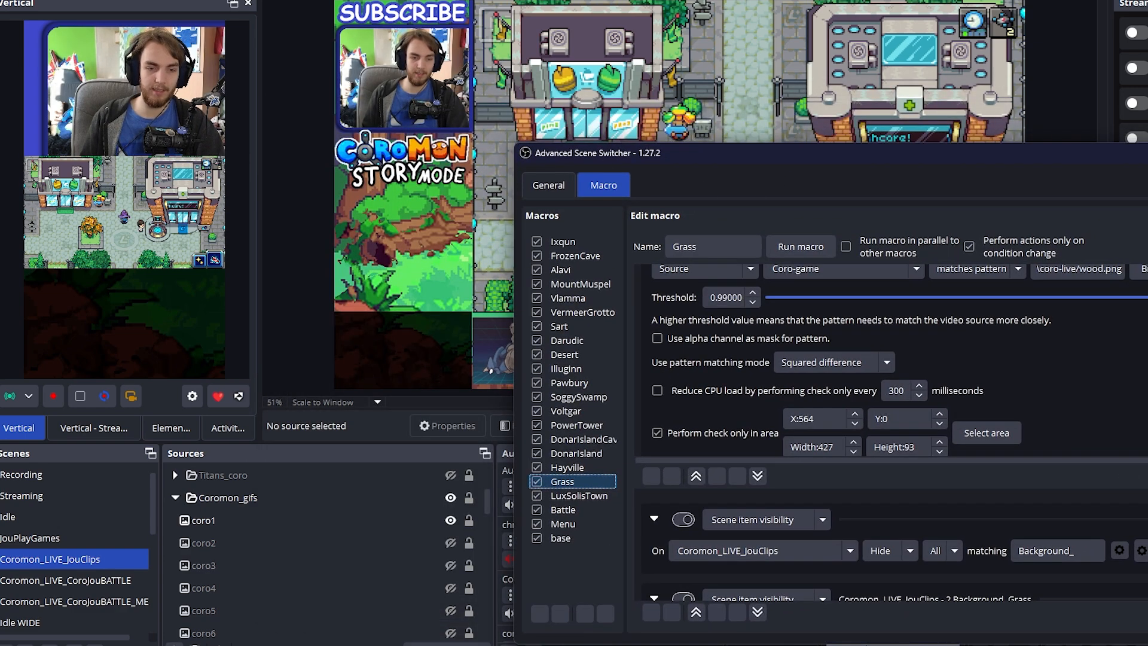
# Review the check area of the Grass macro's wood.png condition and open its pattern matching mode choices
pyautogui.scroll(-3, 694, 270)
pyautogui.scroll(1, 635, 453)
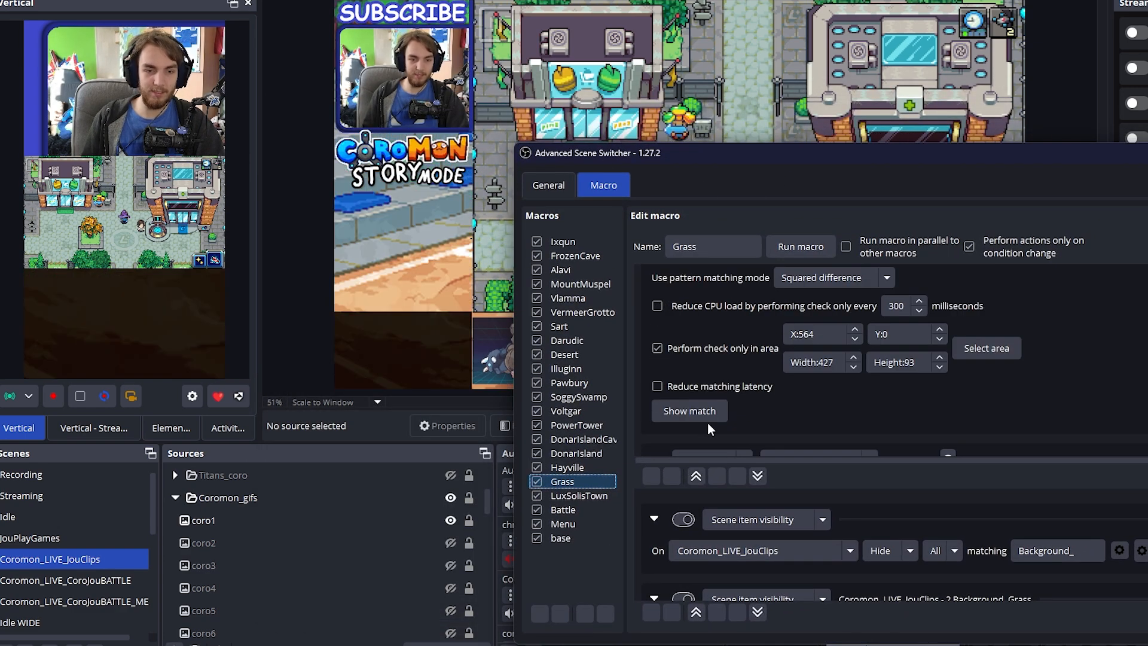
pyautogui.scroll(1, 986, 390)
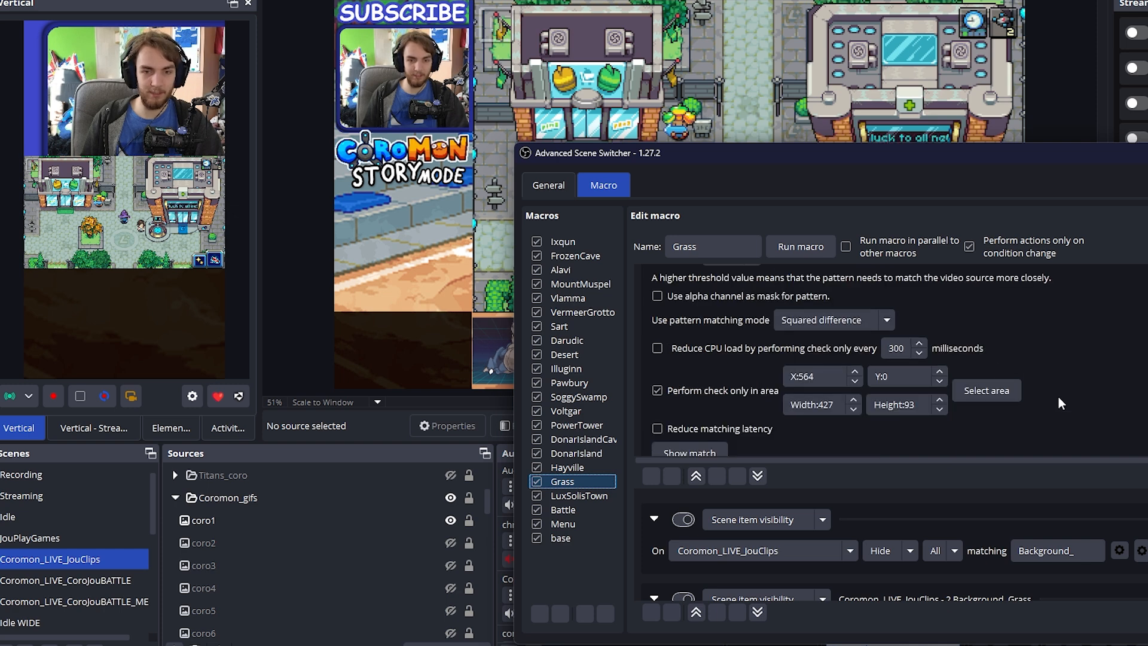
pyautogui.click(882, 320)
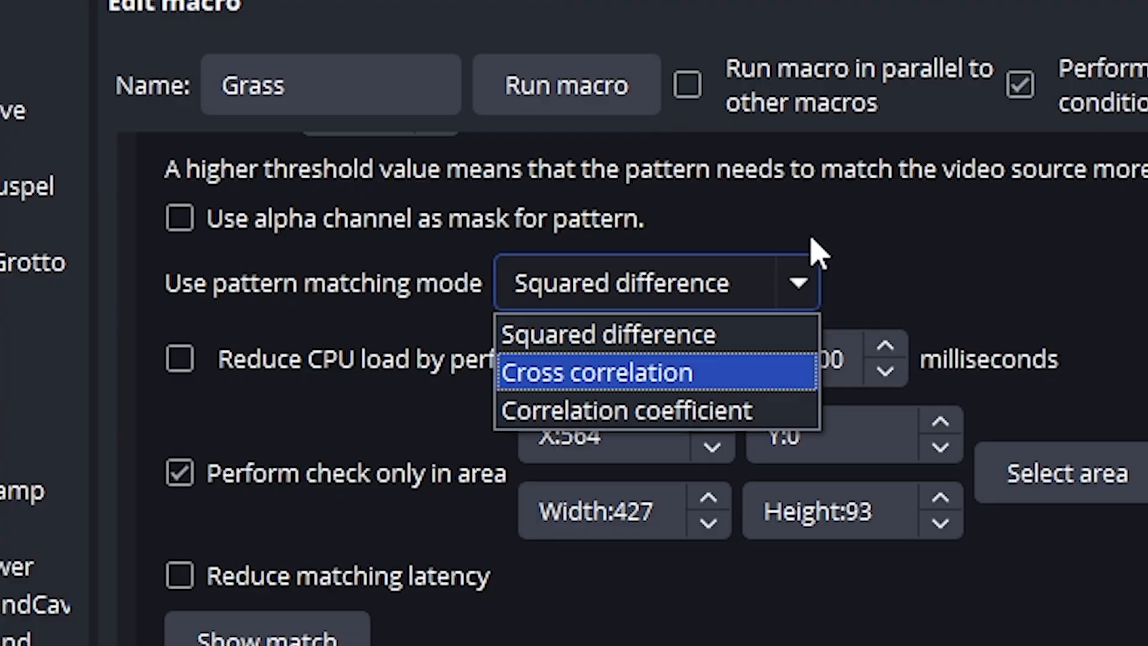
# Keep the Squared difference matching mode and review the threshold and check area of the Grass macro's wood.png condition
pyautogui.click(116, 296)
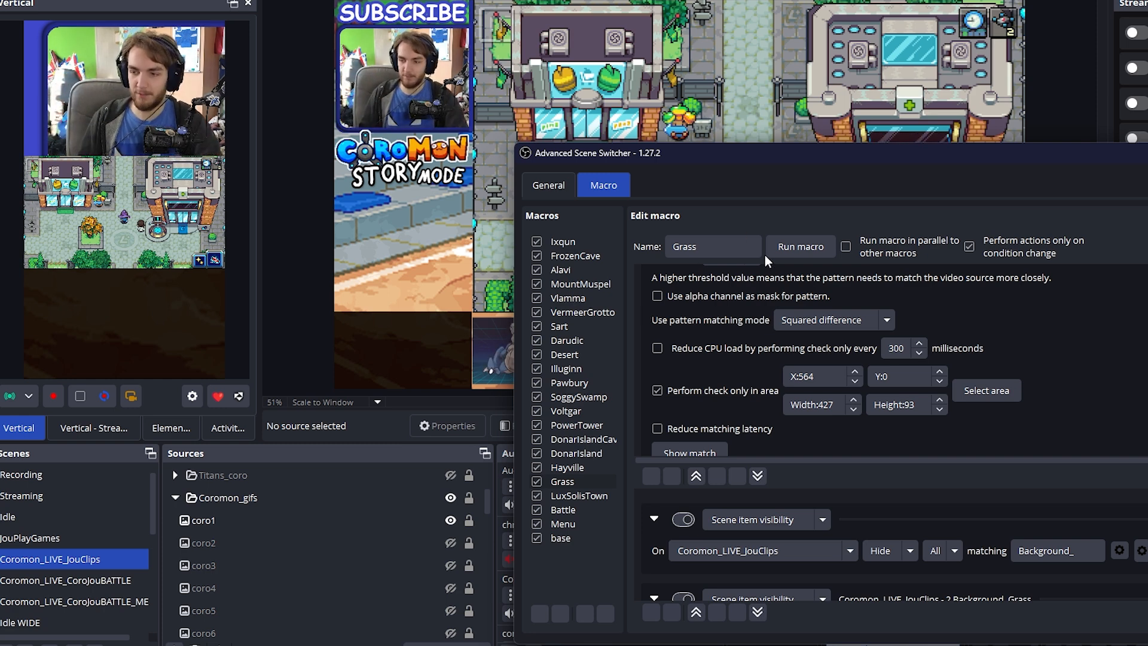
pyautogui.scroll(10, 1068, 359)
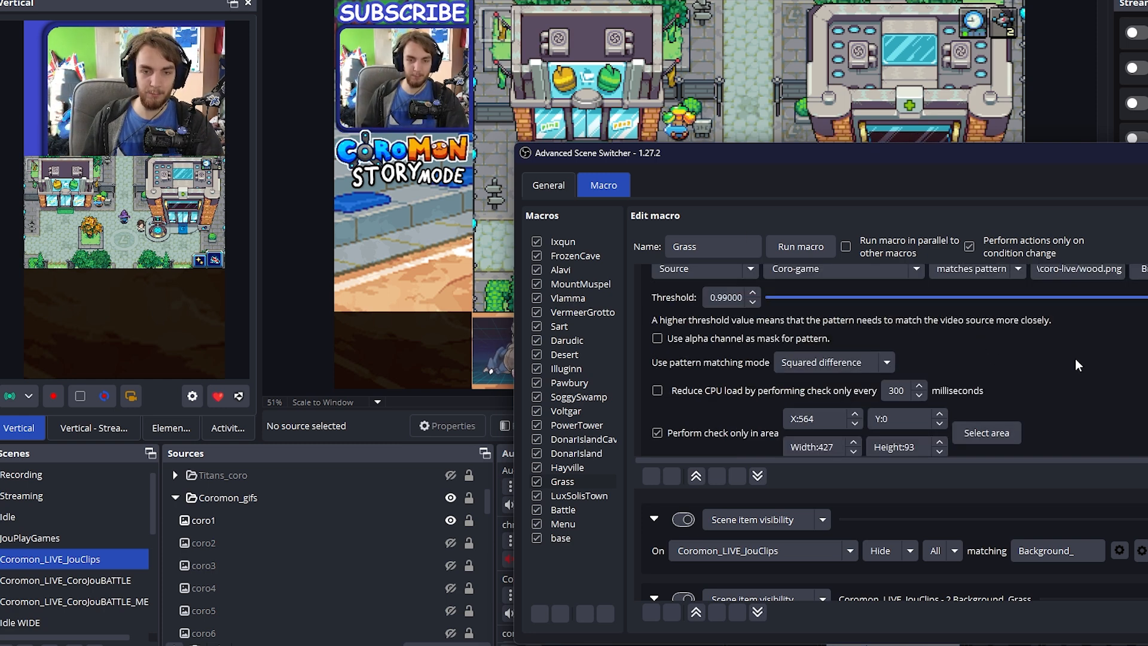
pyautogui.scroll(-5, 1111, 388)
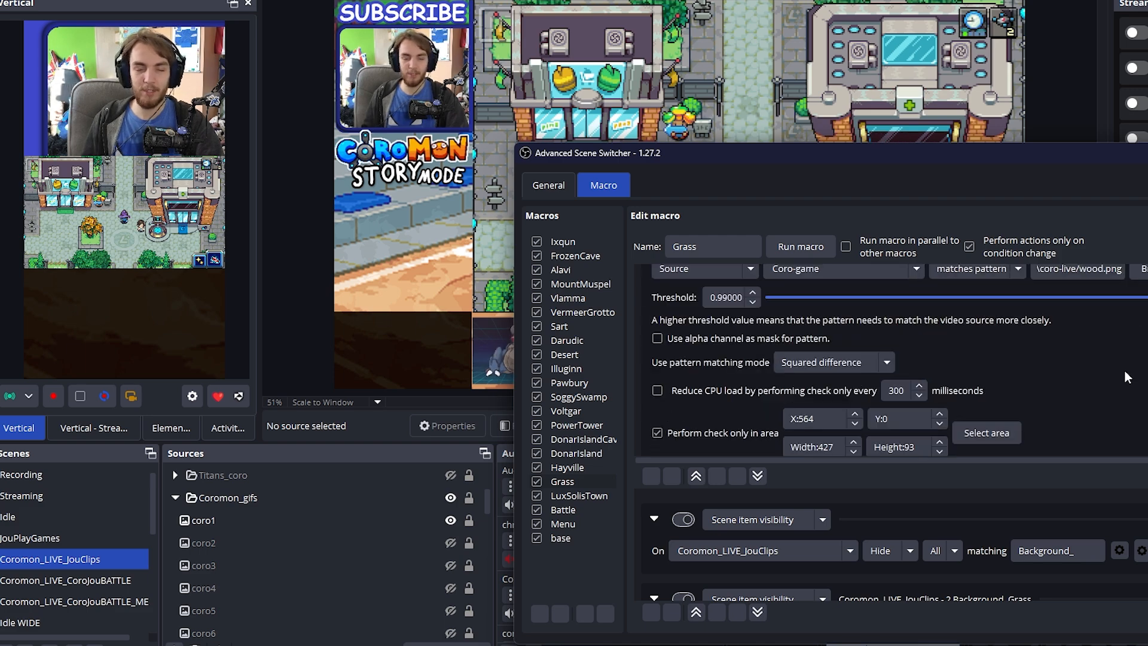
pyautogui.scroll(3, 1108, 386)
pyautogui.scroll(-4, 1102, 379)
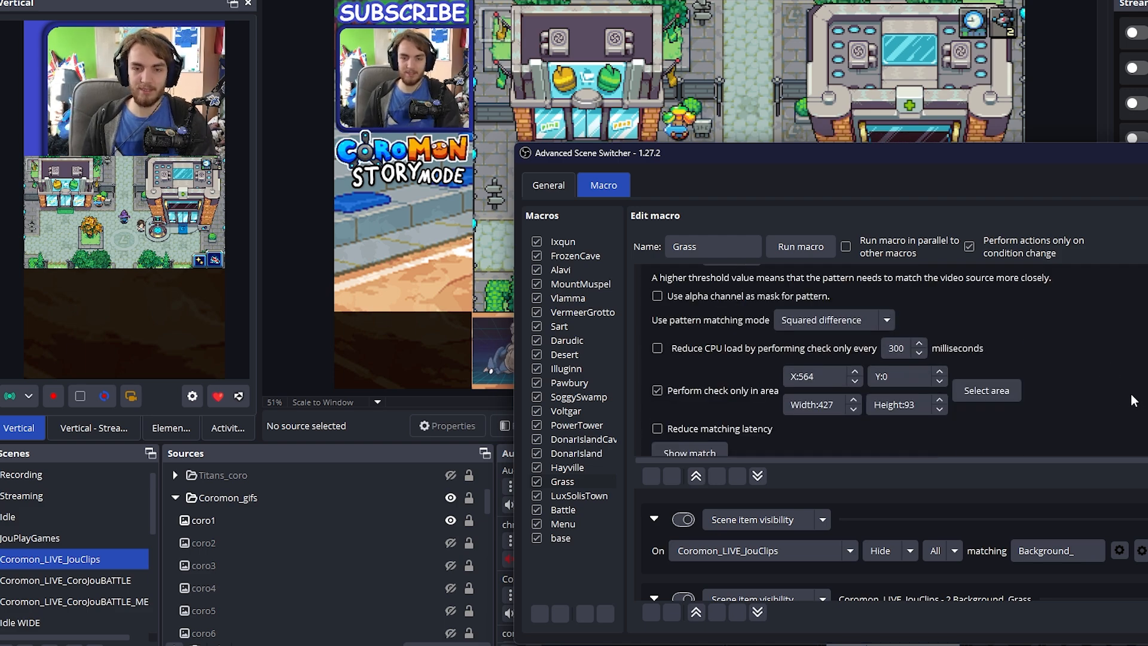
pyautogui.scroll(5, 1129, 394)
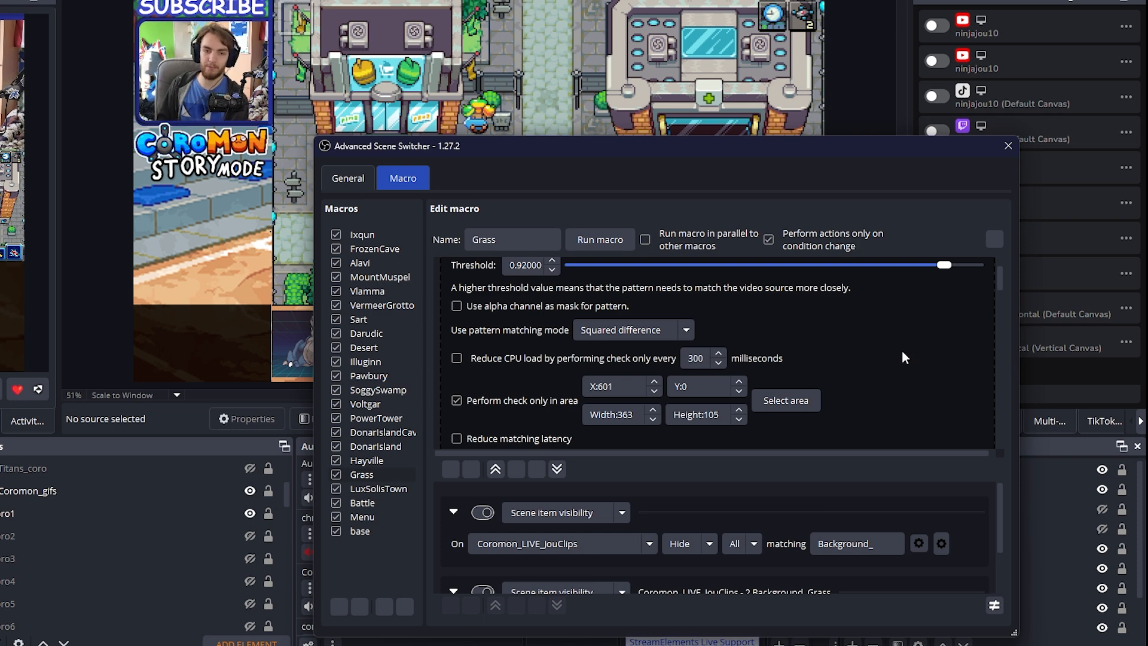
# Examine the remaining video conditions of the Grass macro, including arr.png and treetree.png
pyautogui.scroll(-5, 902, 351)
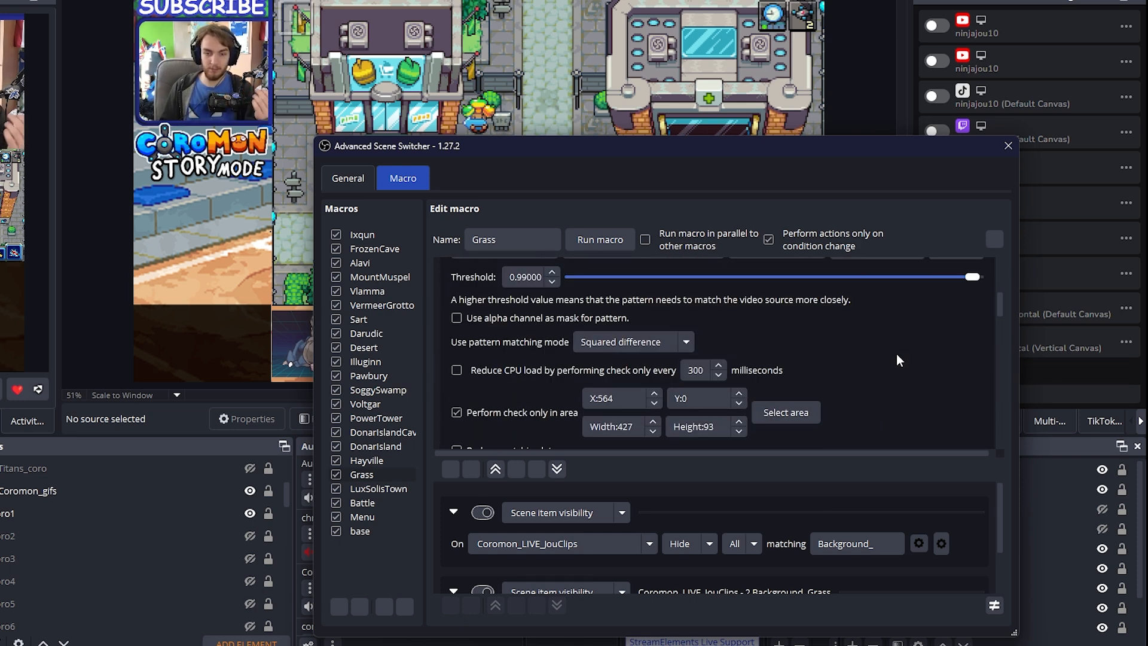
pyautogui.scroll(-3, 896, 356)
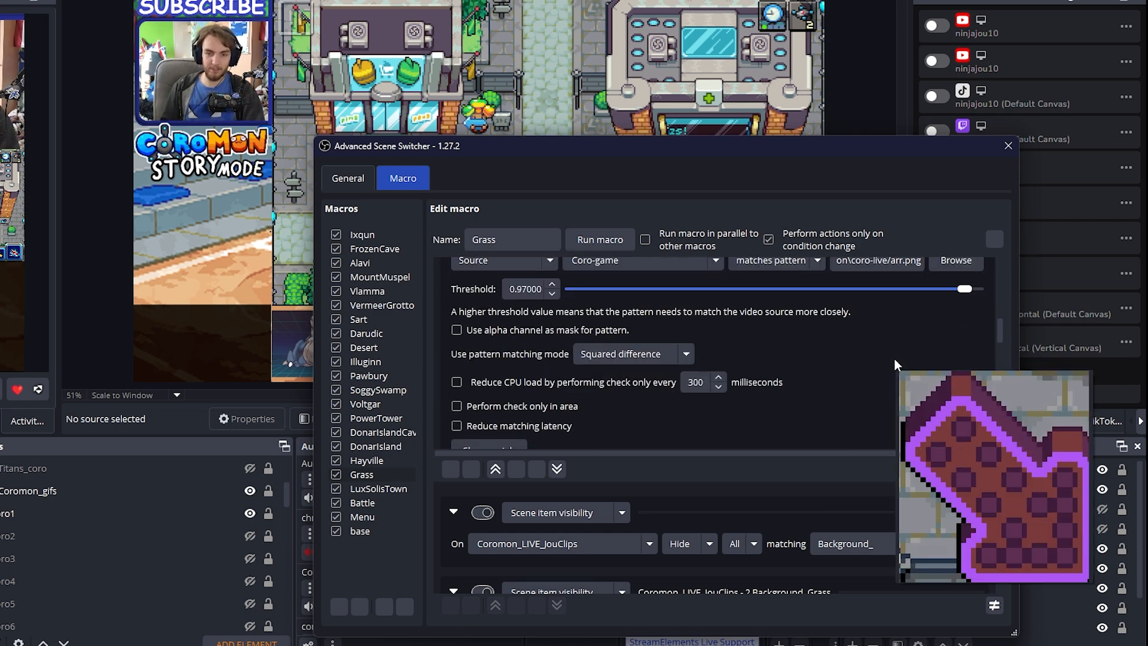
pyautogui.scroll(-3, 895, 359)
pyautogui.scroll(2, 885, 357)
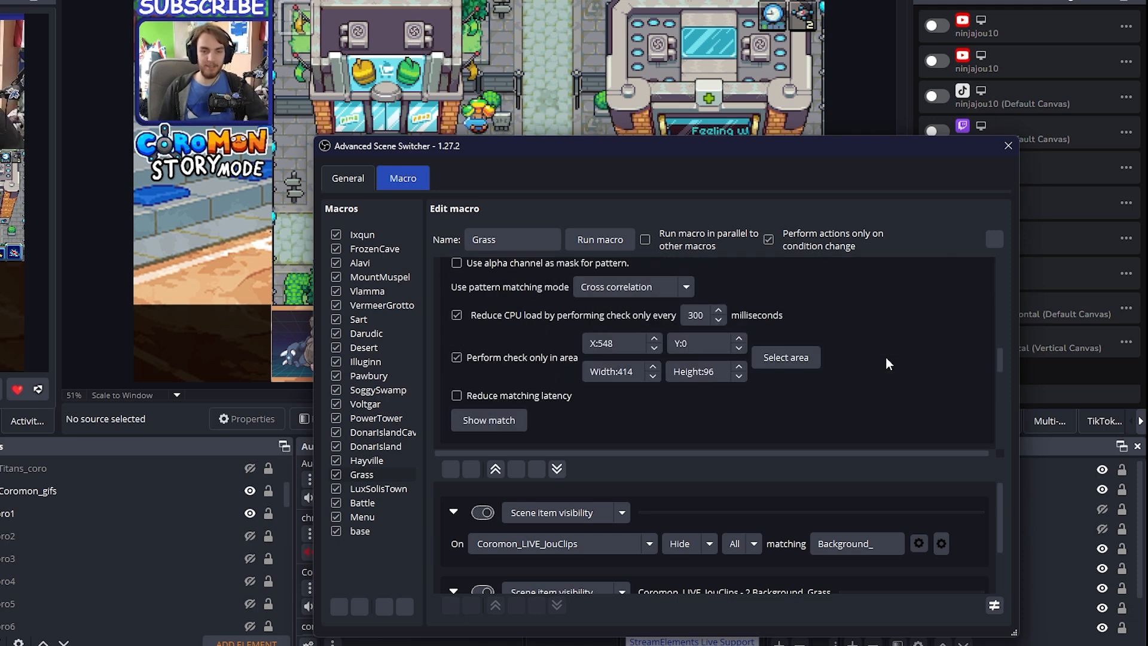
pyautogui.scroll(-6, 897, 348)
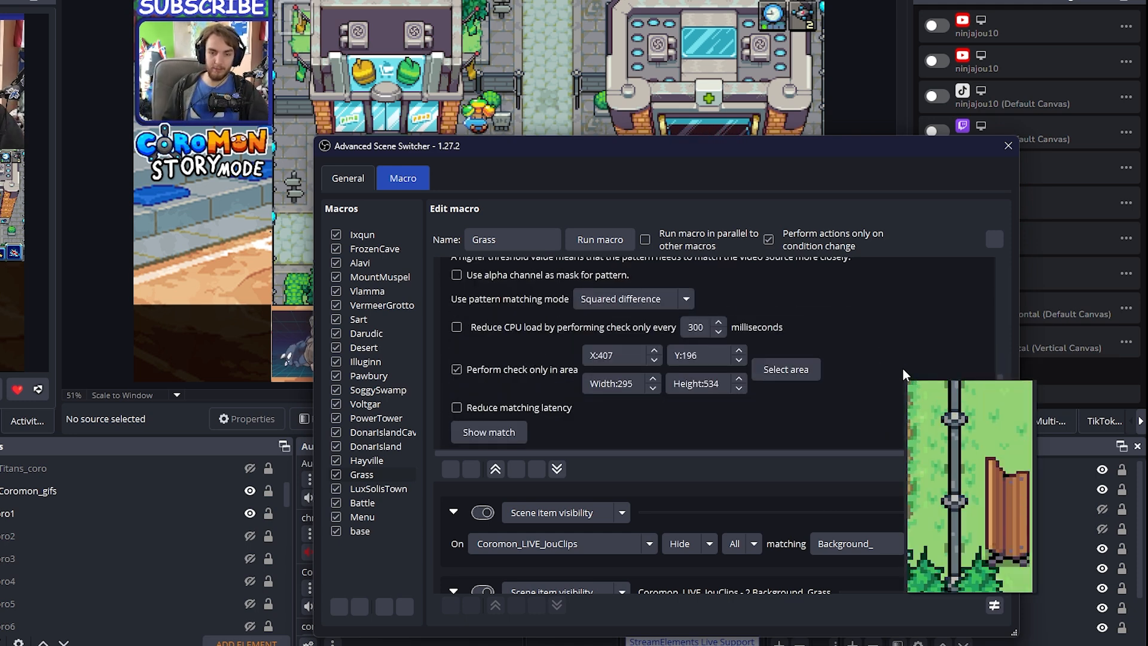
pyautogui.scroll(6, 902, 368)
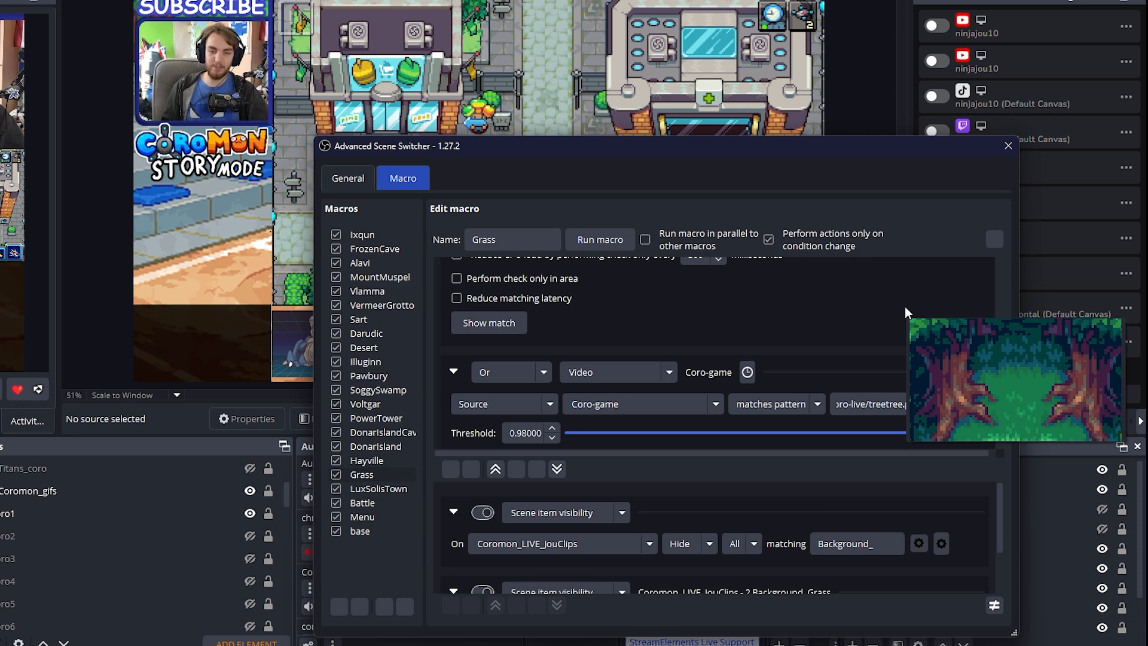
pyautogui.scroll(-3, 902, 316)
pyautogui.scroll(1, 900, 346)
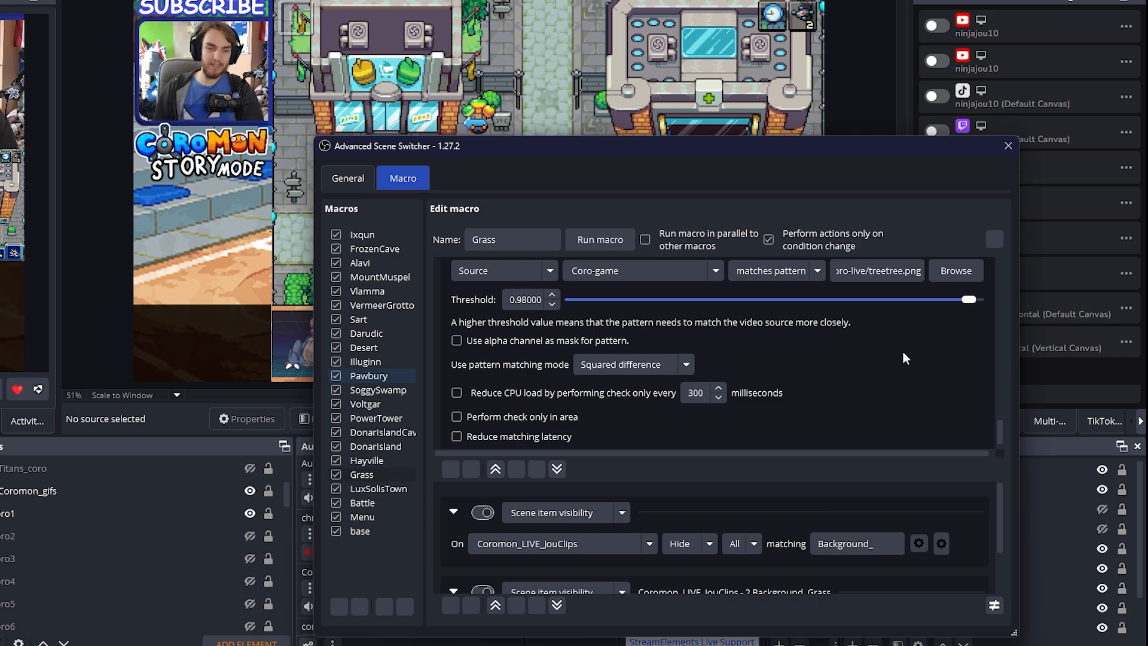
# Open the Pawbury macro and examine its video conditions, including pawb.png and cat.png
pyautogui.moveTo(903, 352)
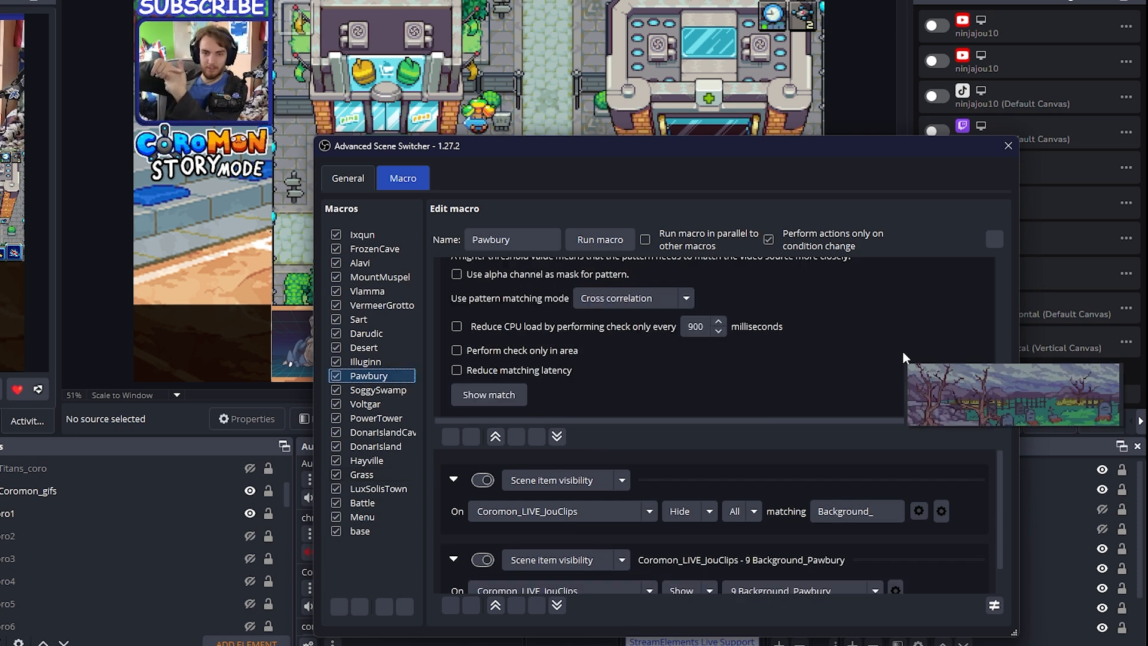
pyautogui.scroll(2, 941, 332)
pyautogui.scroll(-2, 940, 333)
pyautogui.scroll(3, 937, 339)
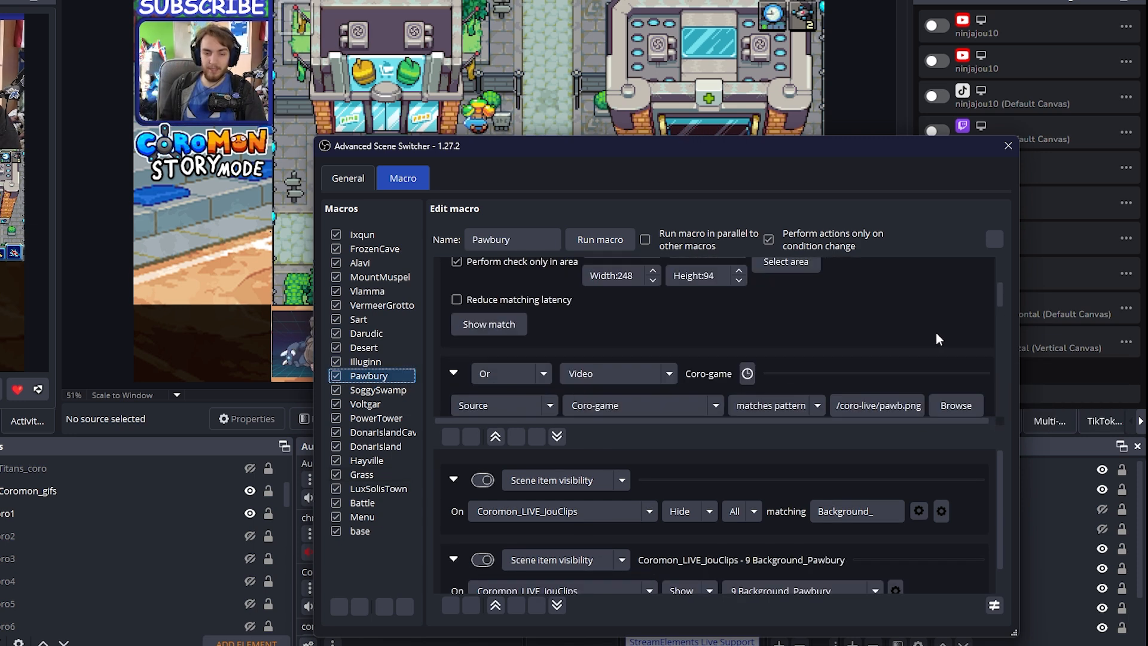
pyautogui.scroll(-3, 935, 333)
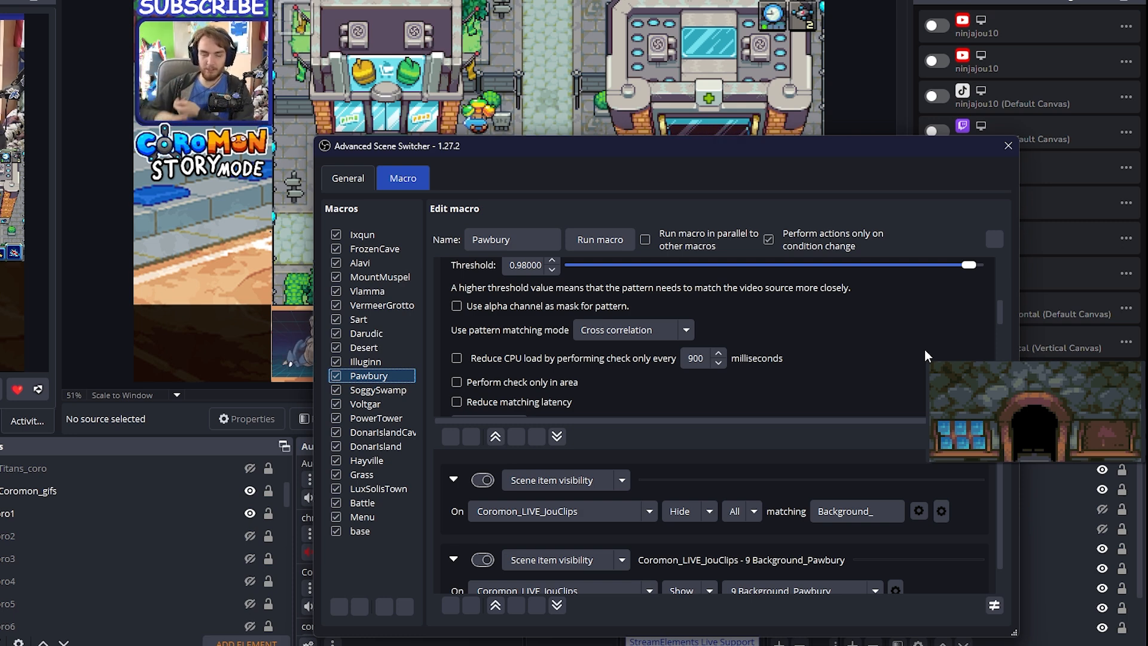
pyautogui.scroll(-2, 924, 349)
pyautogui.scroll(4, 903, 349)
pyautogui.scroll(-3, 891, 348)
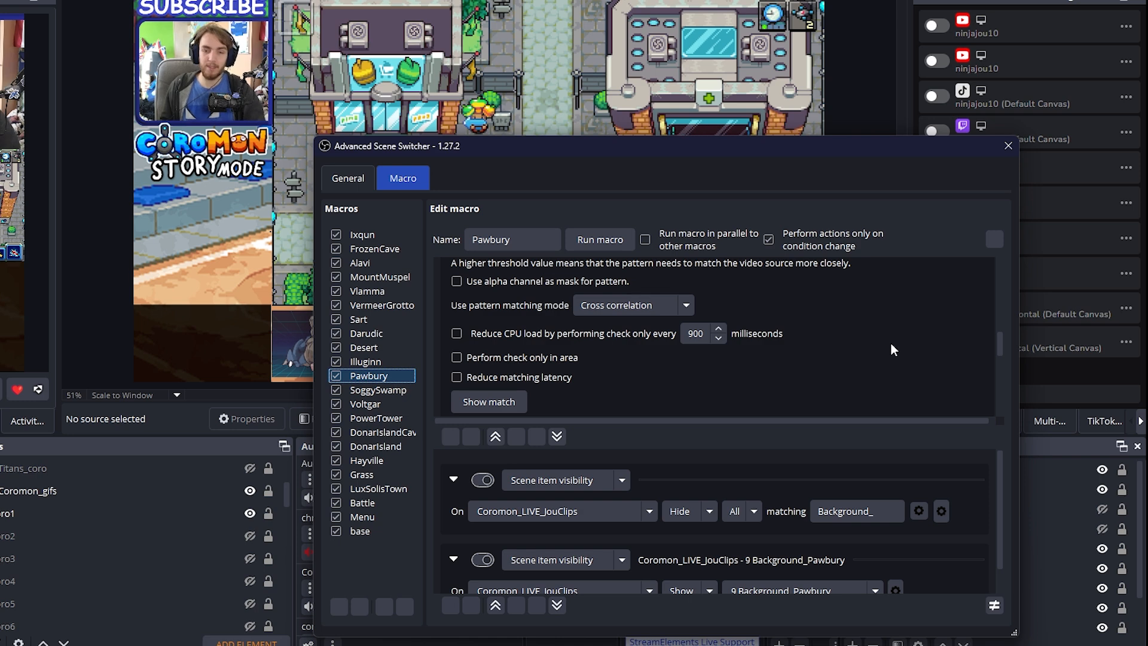
pyautogui.moveTo(891, 345)
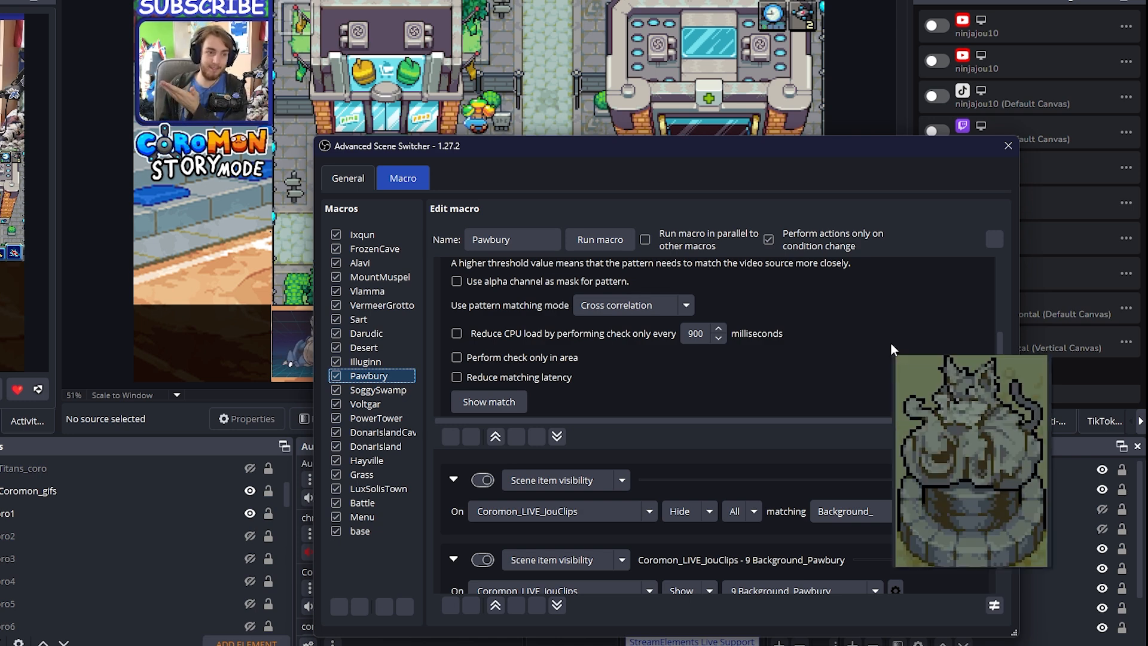
pyautogui.scroll(-1, 891, 345)
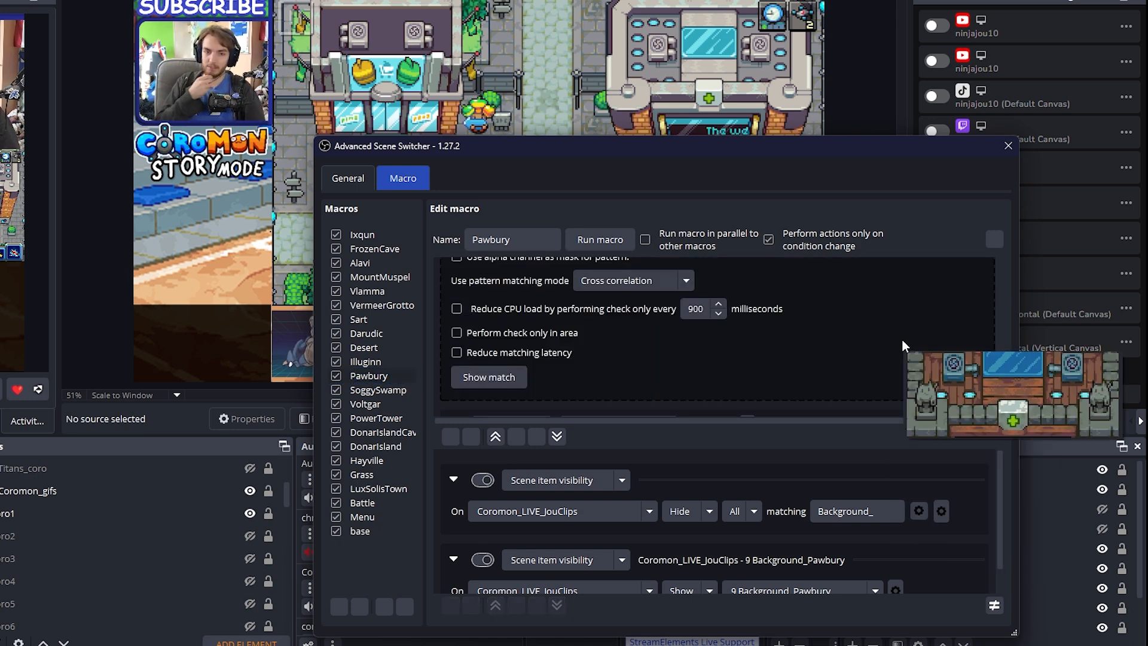
pyautogui.scroll(3, 854, 360)
# Switch to the Coromon game and walk the character down and to the right in the town
pyautogui.click(645, 100)
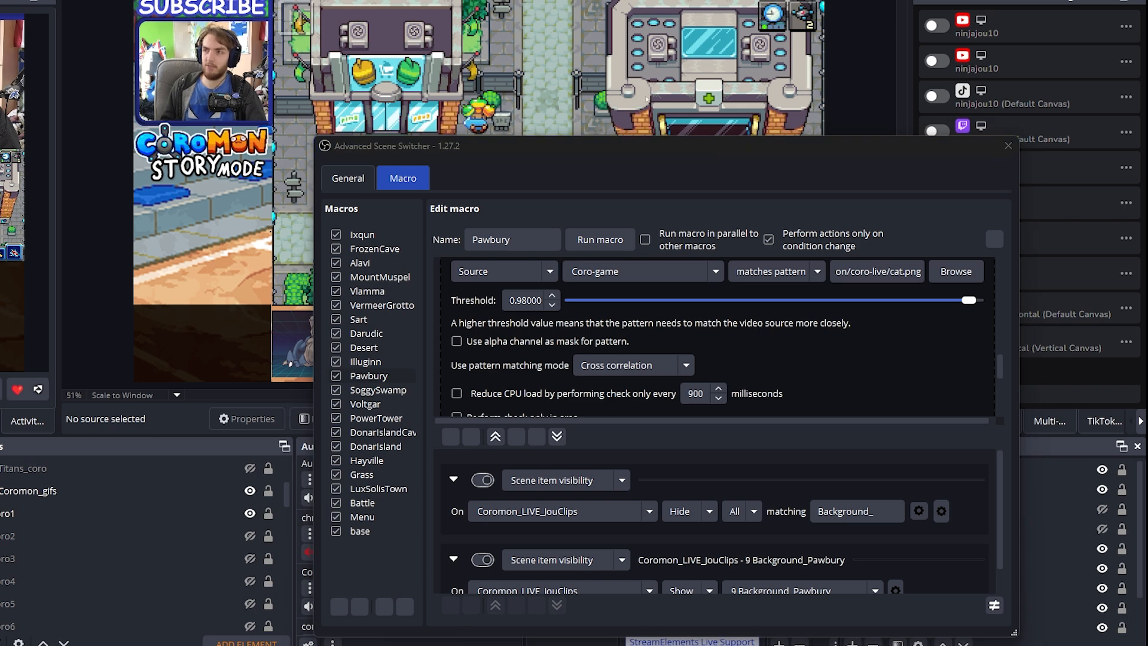
pyautogui.press('Down')
pyautogui.press('Right')
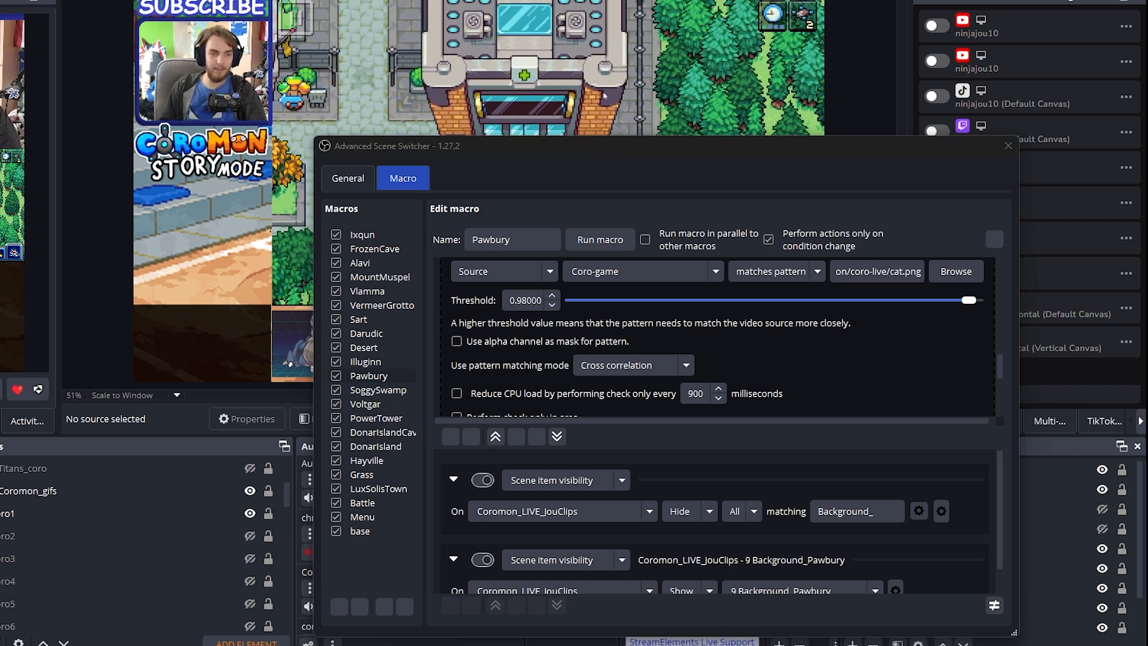
# Open the Ixqun macro and review the matching settings of its ixqu.png video condition
pyautogui.click(377, 368)
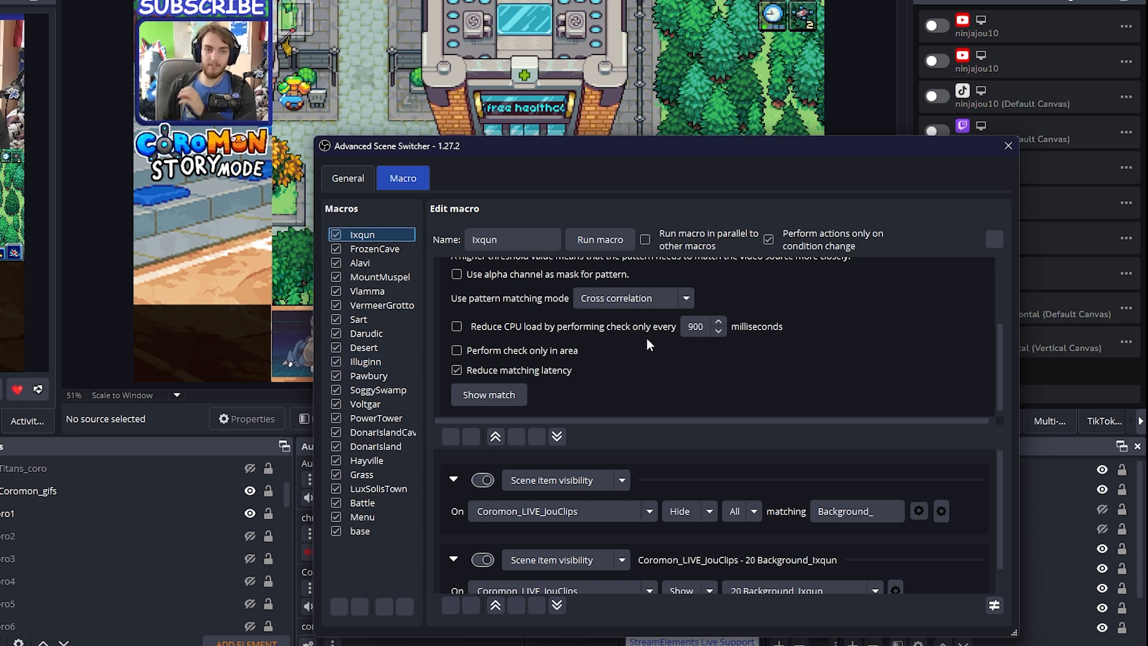
pyautogui.moveTo(647, 338)
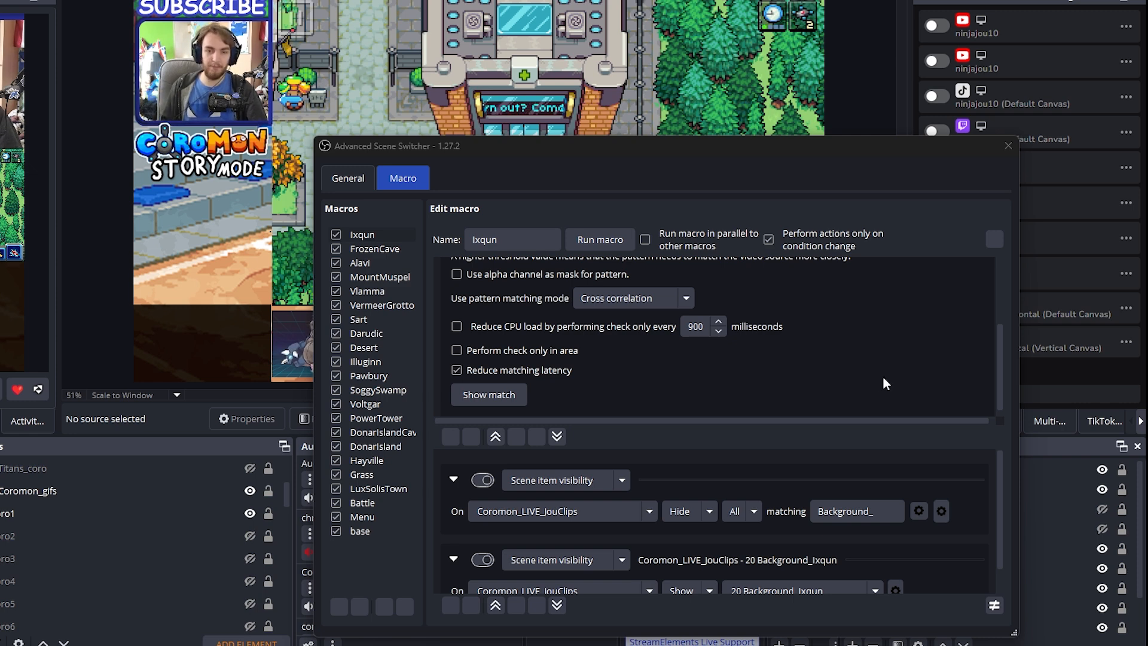
pyautogui.scroll(4, 887, 376)
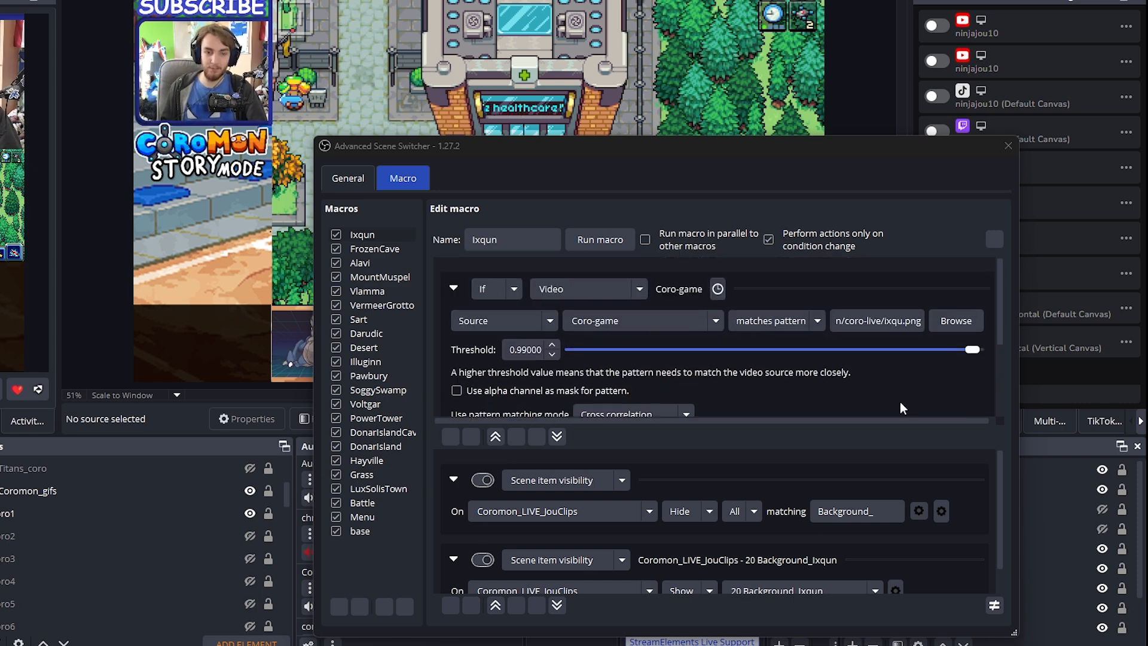
pyautogui.scroll(-4, 916, 396)
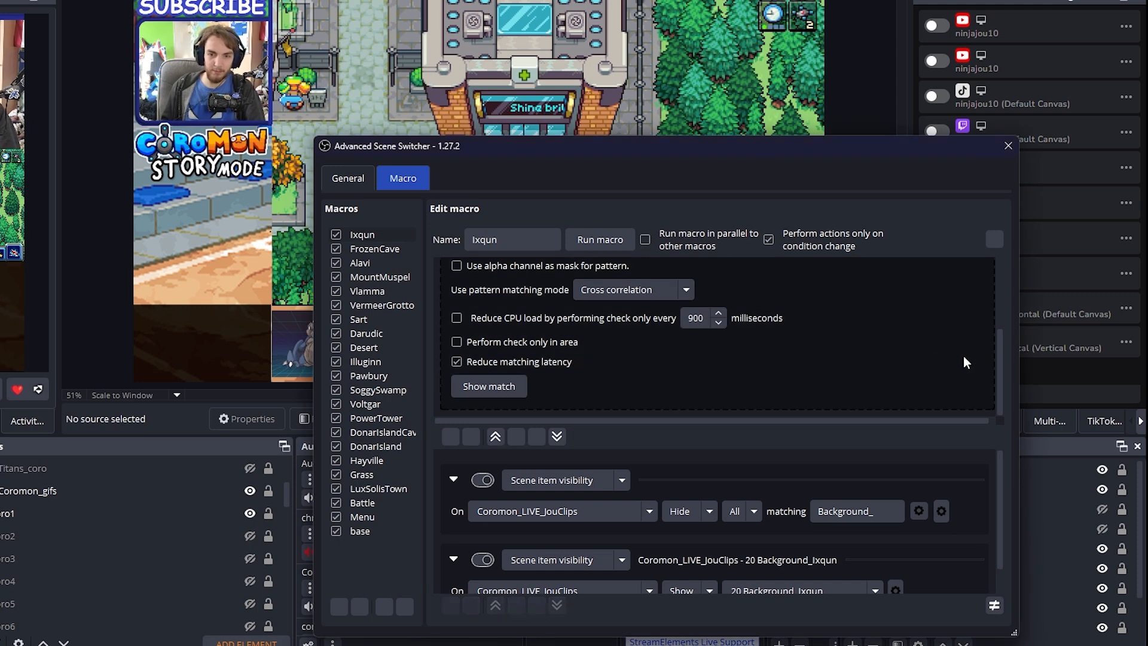
pyautogui.rightClick(887, 357)
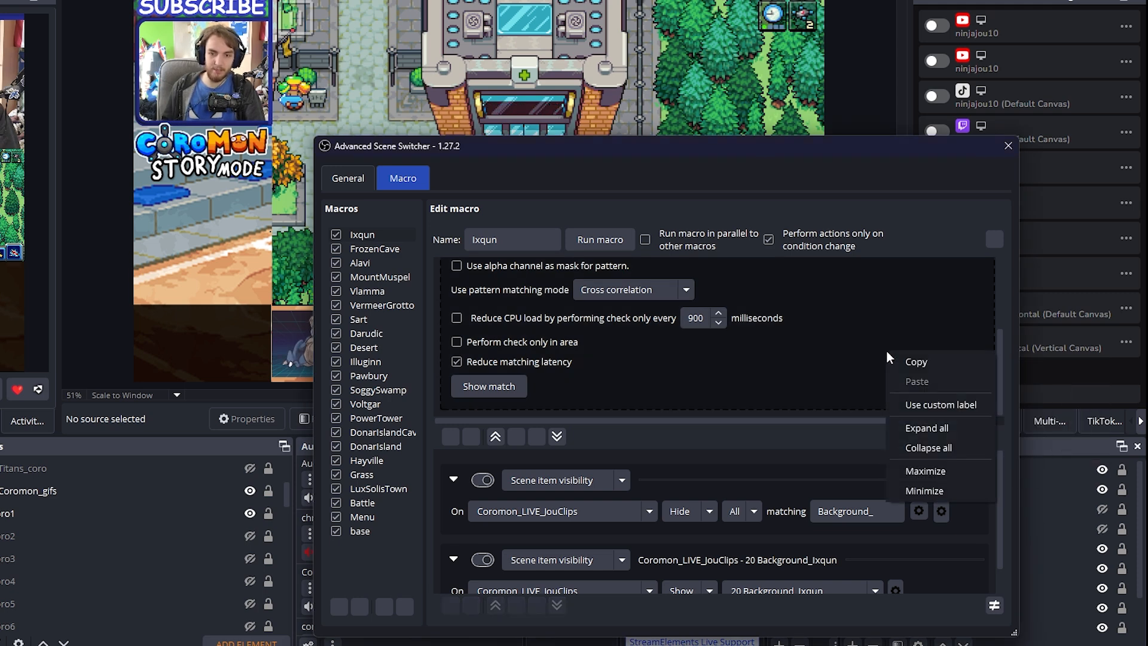
pyautogui.press('Escape')
# Open the Sart macro and examine its video conditions, including the sa.png pattern
pyautogui.scroll(3, 920, 347)
pyautogui.scroll(-2, 925, 377)
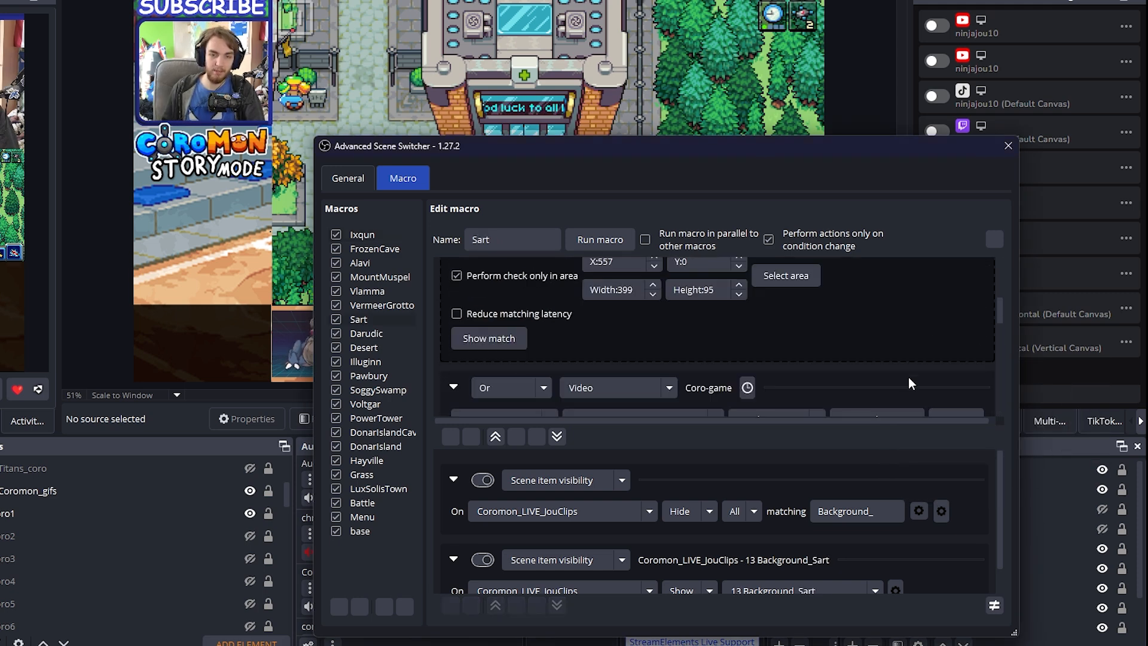
pyautogui.scroll(3, 906, 375)
pyautogui.moveTo(902, 374)
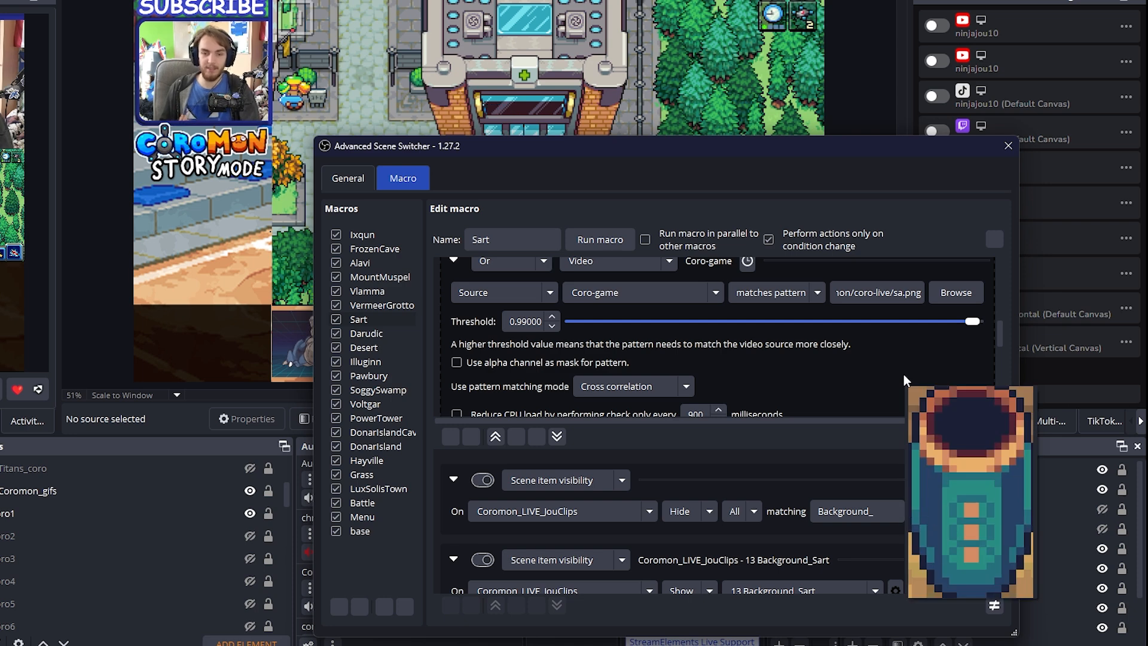
pyautogui.scroll(-2, 902, 374)
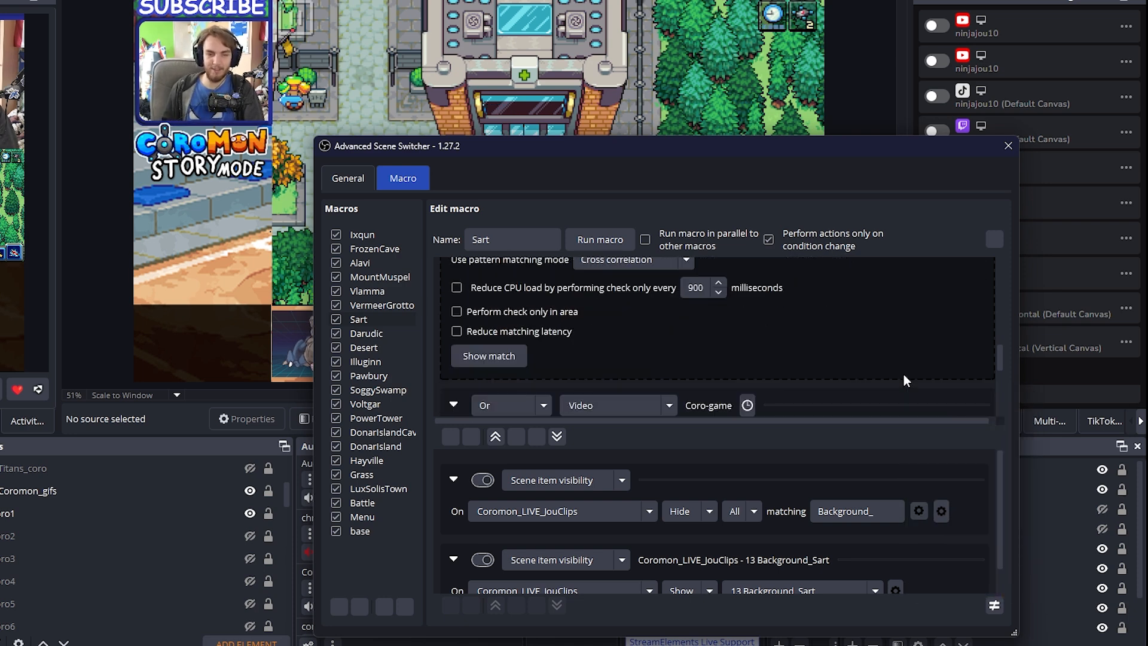
pyautogui.scroll(2, 903, 375)
pyautogui.scroll(-1, 899, 372)
pyautogui.click(899, 370)
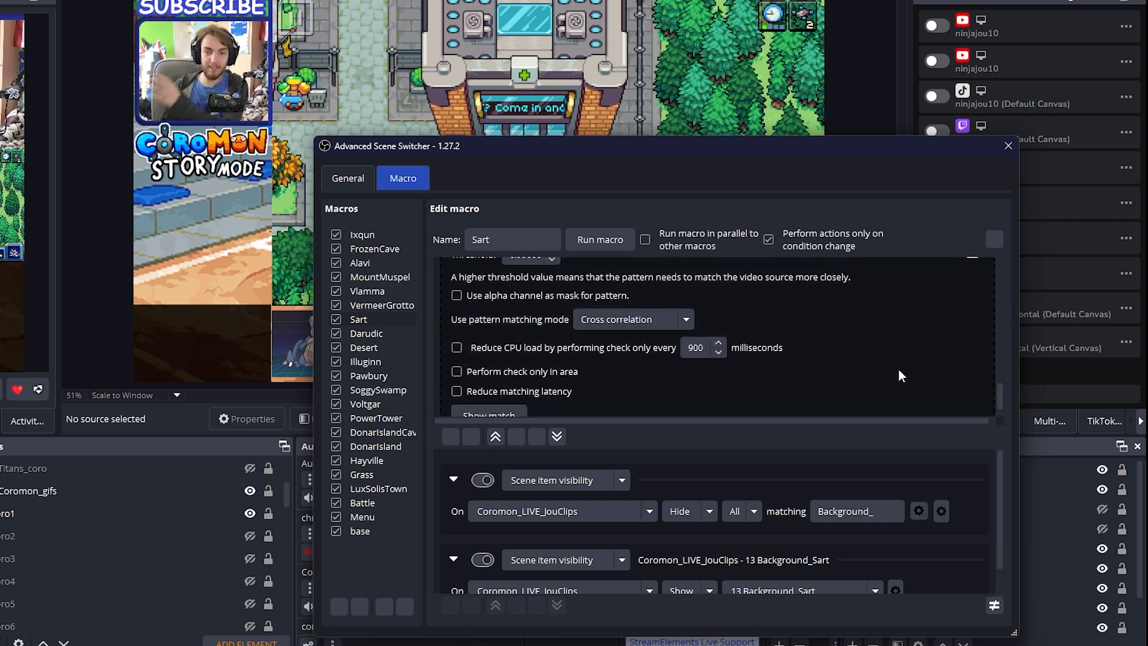
pyautogui.scroll(-1, 905, 355)
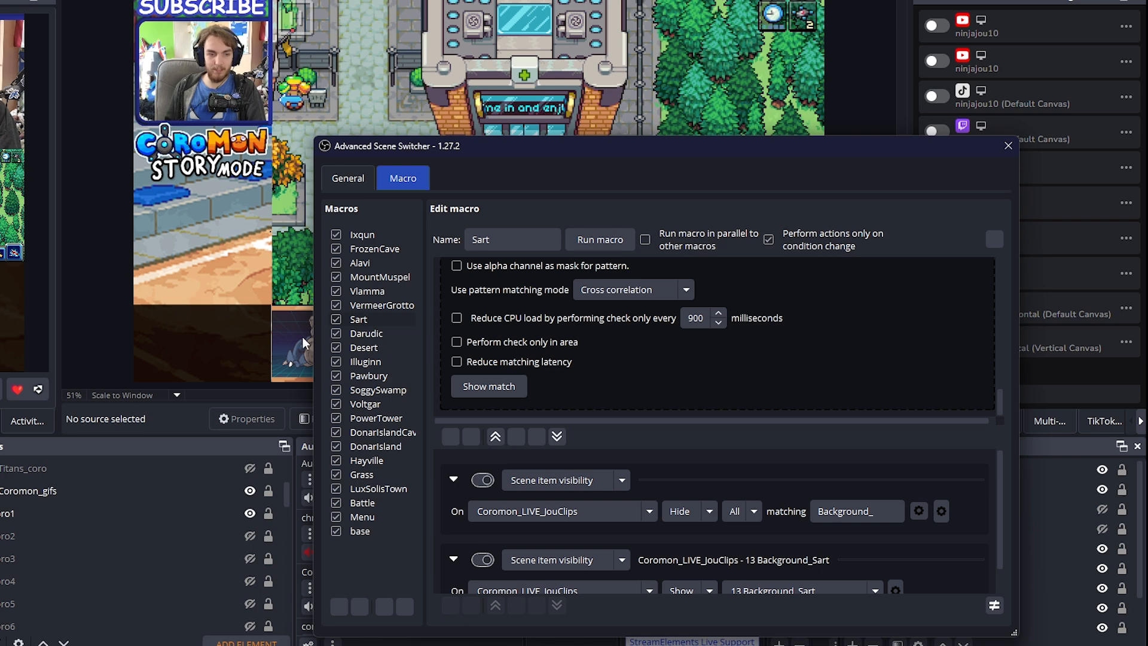
# Examine the MountMuspel macro's video conditions for mountmus.png and mou.png, and close the scene switcher window
pyautogui.click(374, 280)
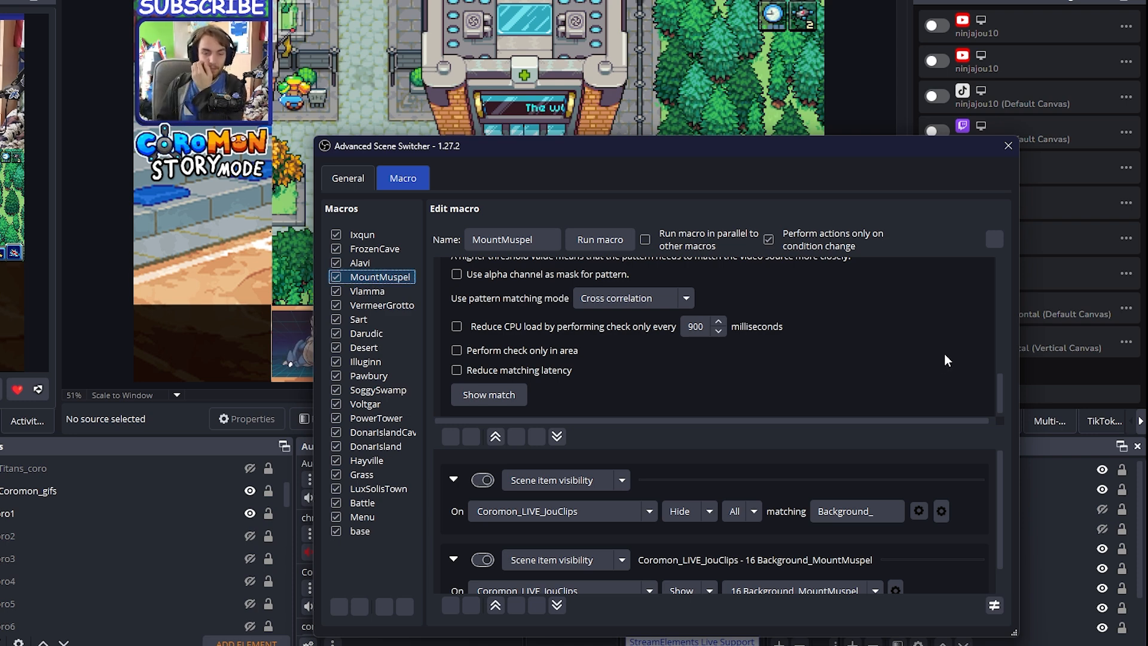
pyautogui.moveTo(875, 323)
pyautogui.scroll(-1, 884, 329)
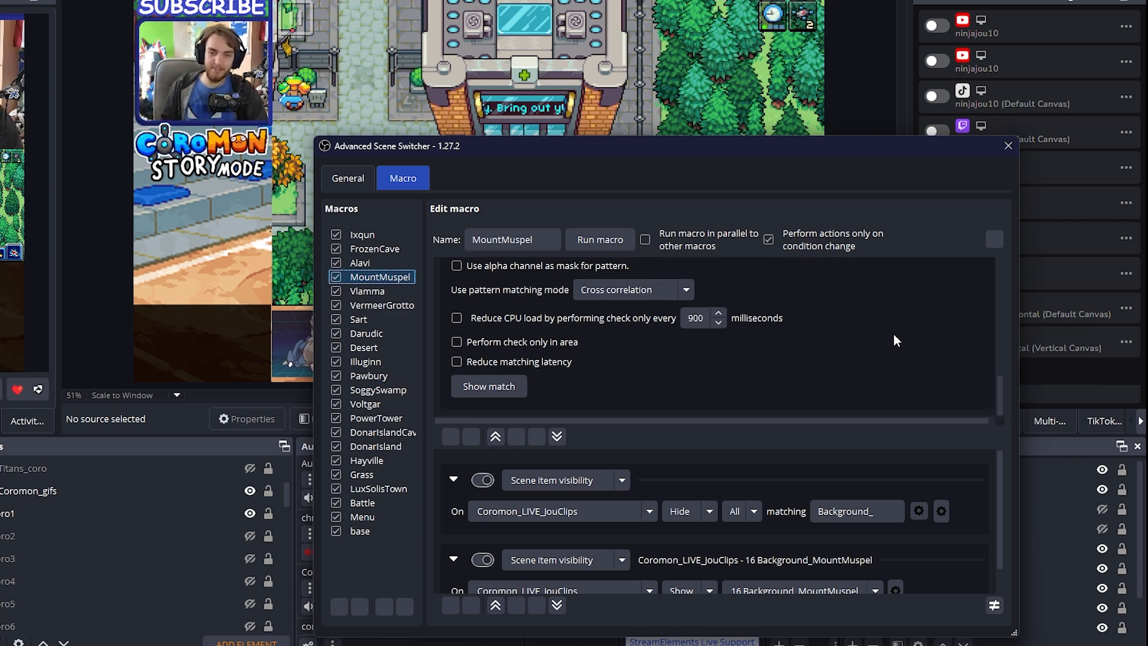
pyautogui.scroll(10, 893, 338)
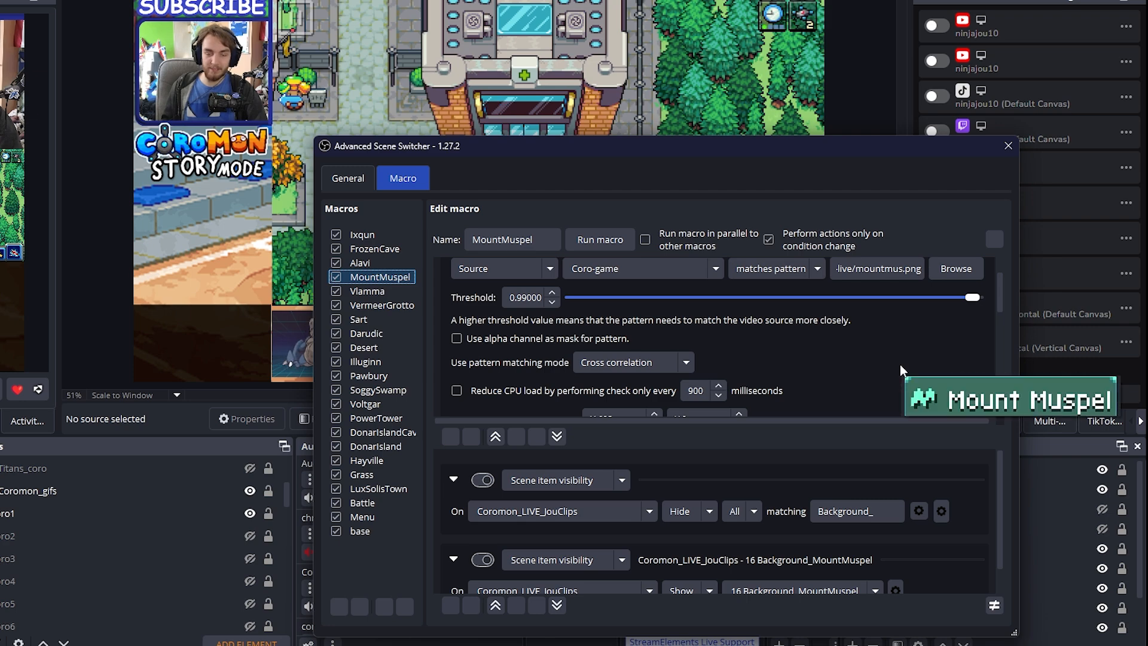
pyautogui.scroll(2, 899, 364)
pyautogui.scroll(-3, 902, 354)
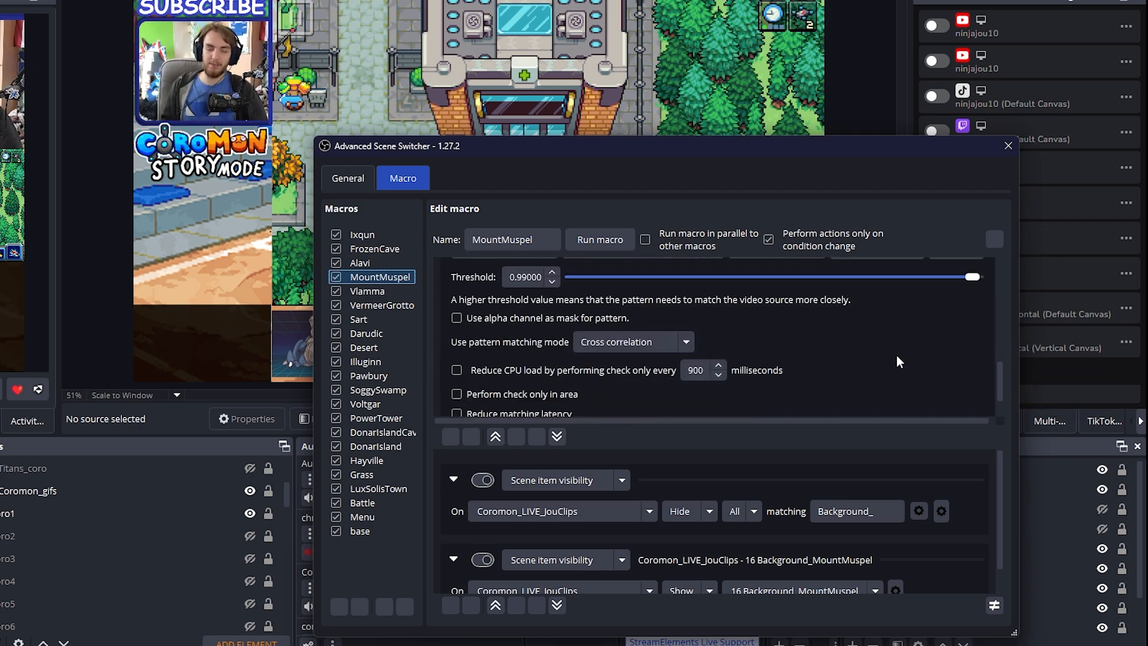
pyautogui.scroll(-3, 849, 317)
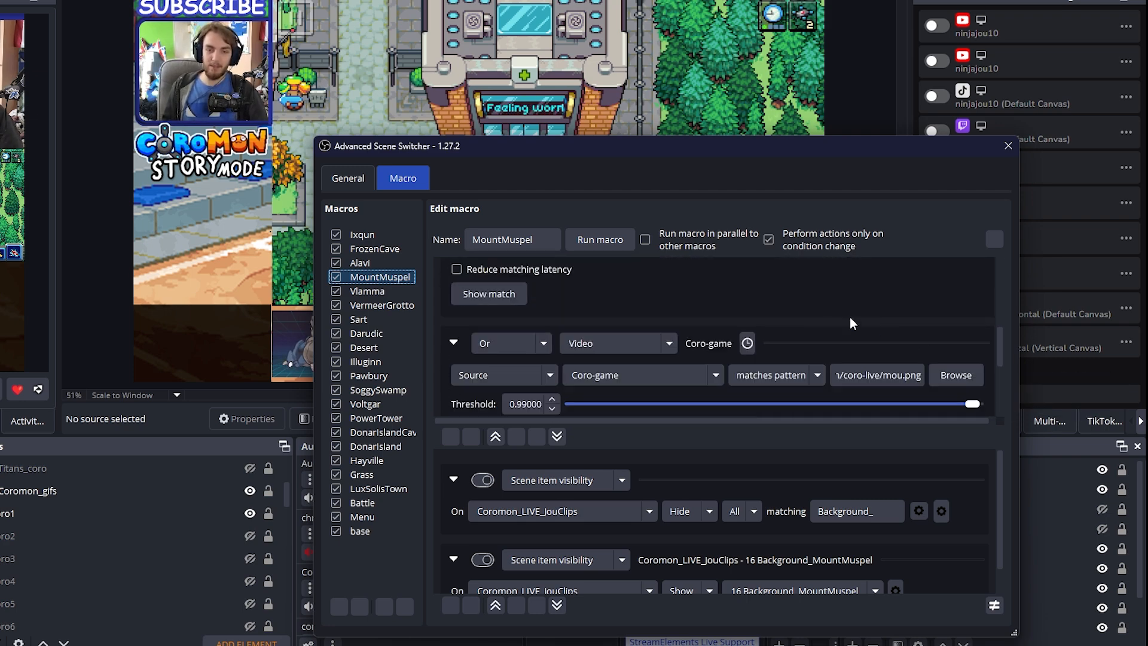
pyautogui.click(1008, 148)
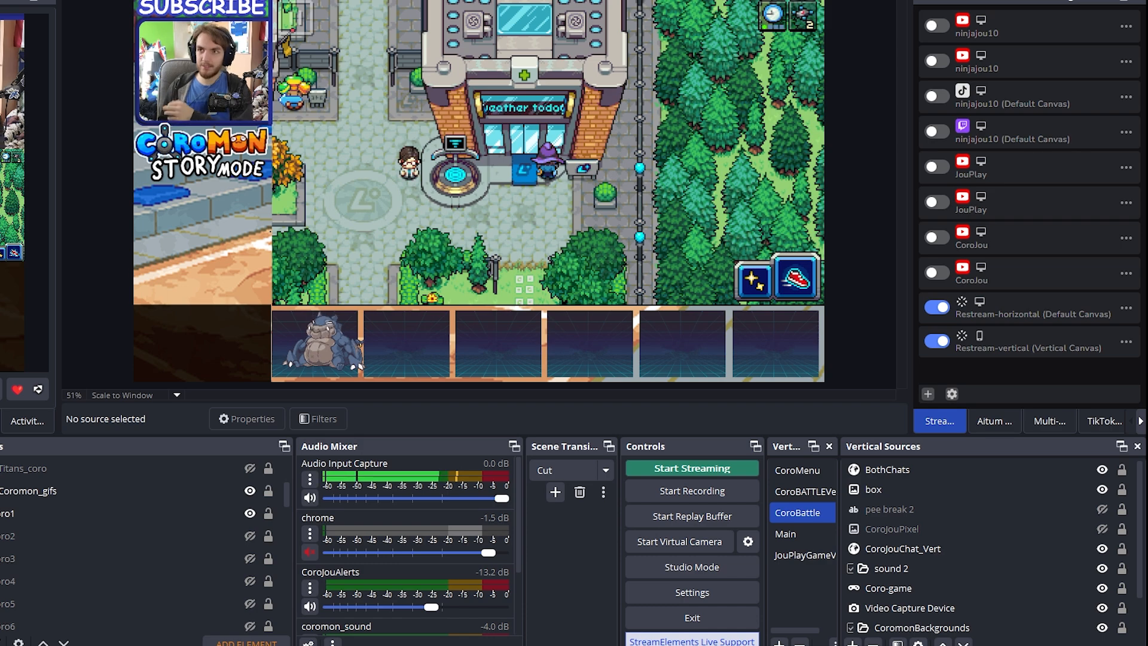
# Bring up the coro-live folder, browse its pattern images, and move the folder window away
pyautogui.moveTo(1147, 24); pyautogui.dragTo(588, 72)
pyautogui.moveTo(829, 198); pyautogui.dragTo(816, 422)
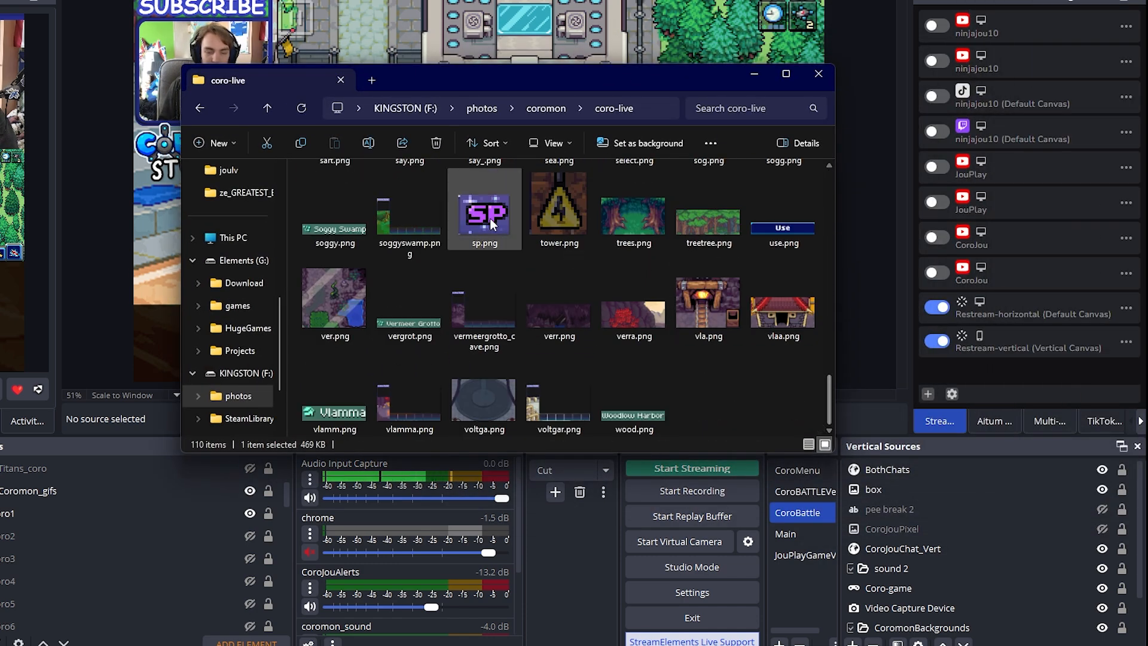
pyautogui.scroll(10, 641, 263)
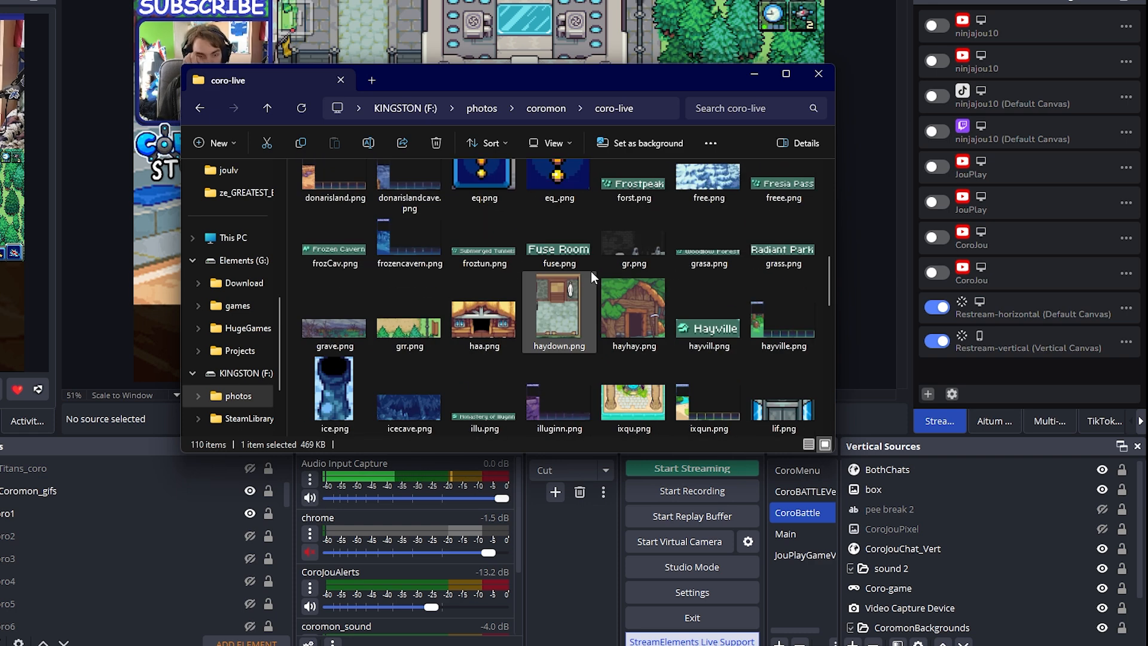
pyautogui.scroll(2, 591, 271)
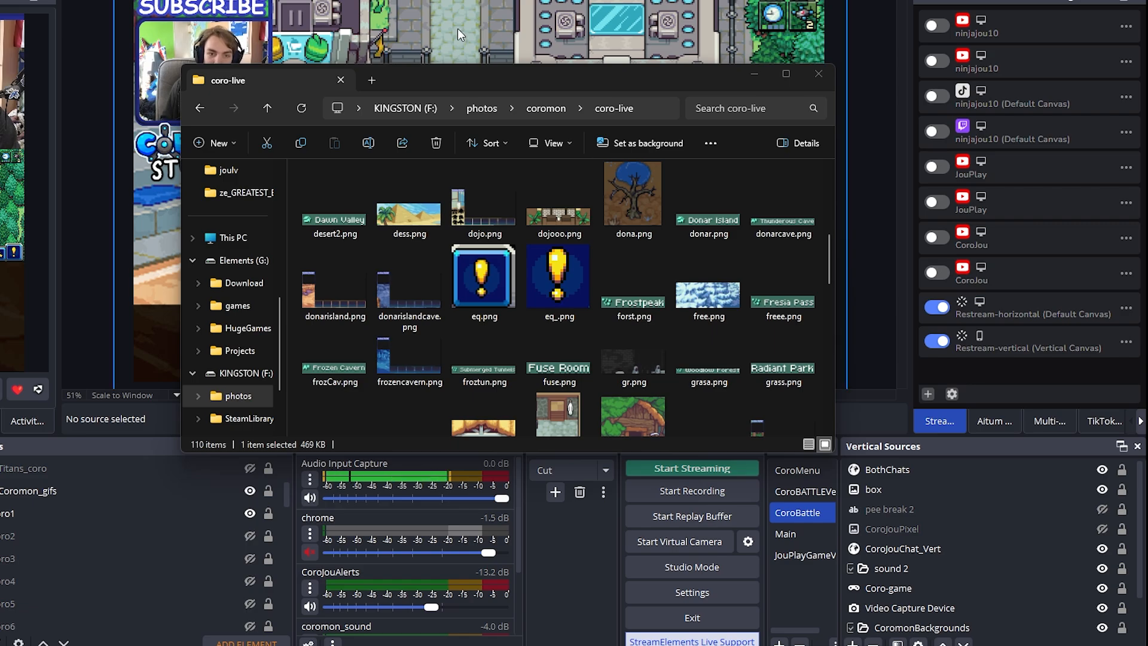
pyautogui.moveTo(475, 82); pyautogui.dragTo(1145, 358)
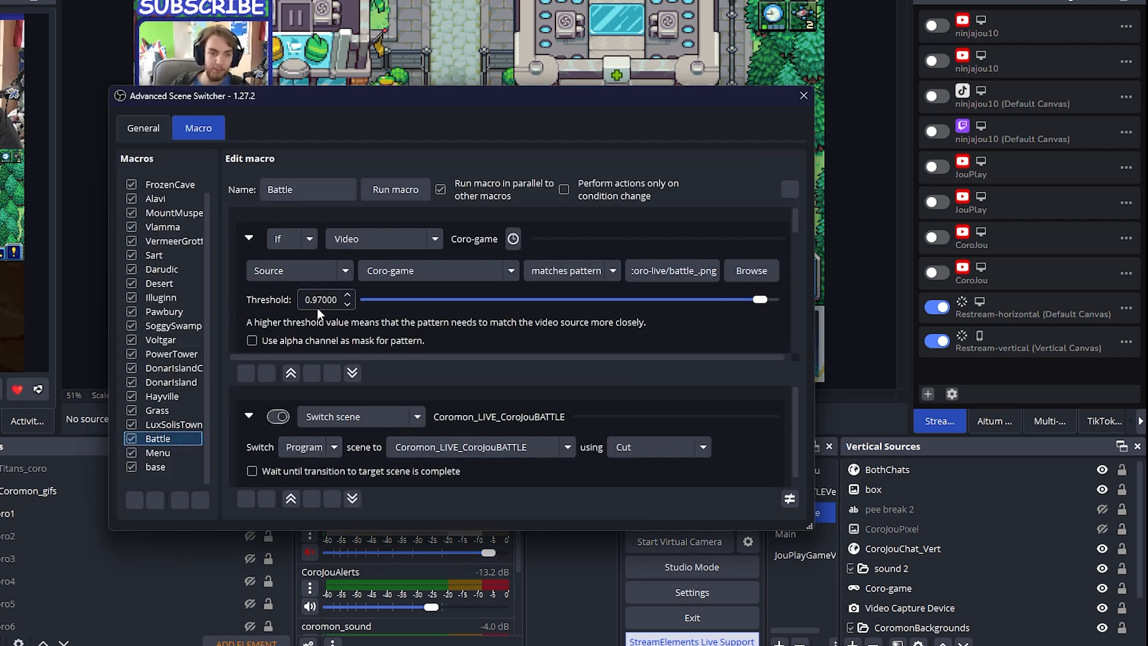
# Review the match thresholds in the Battle macro's video conditions, and compare them with those of the Pawbury macro
pyautogui.scroll(-2, 317, 307)
pyautogui.scroll(-2, 231, 296)
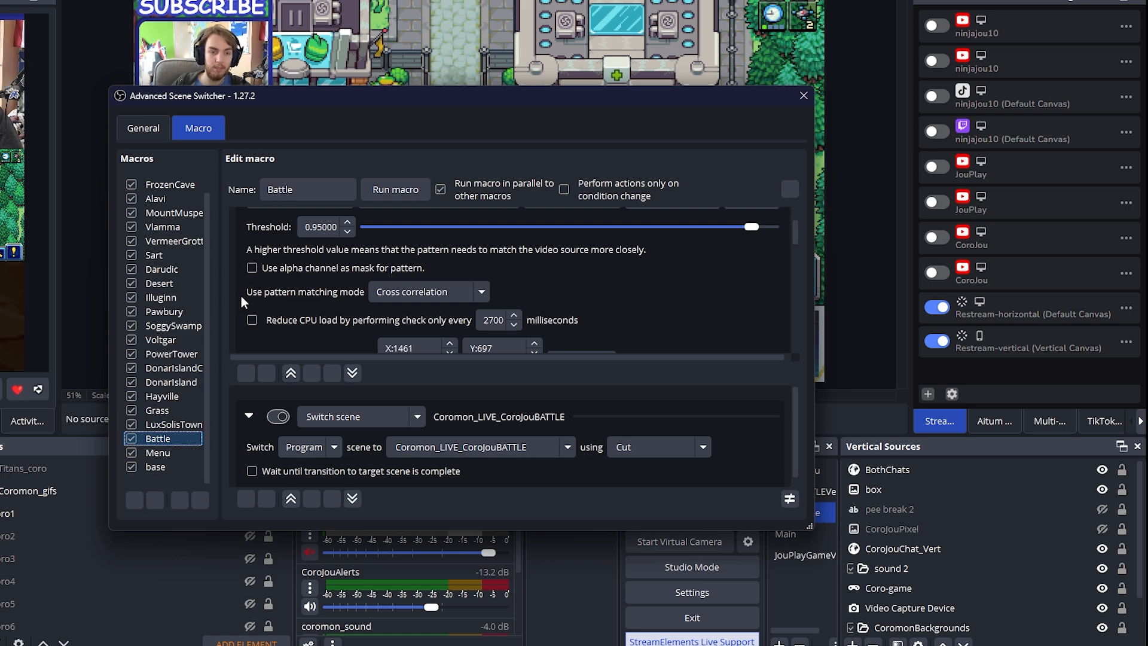
pyautogui.click(170, 310)
pyautogui.scroll(1, 292, 261)
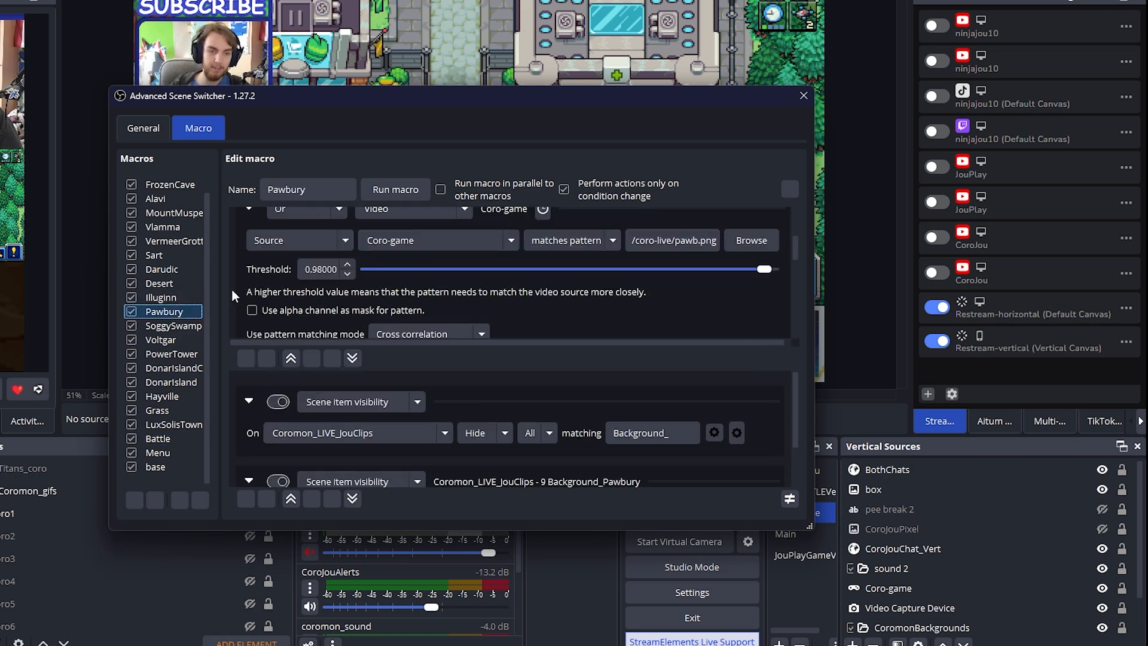
pyautogui.scroll(-2, 239, 292)
pyautogui.scroll(7, 238, 292)
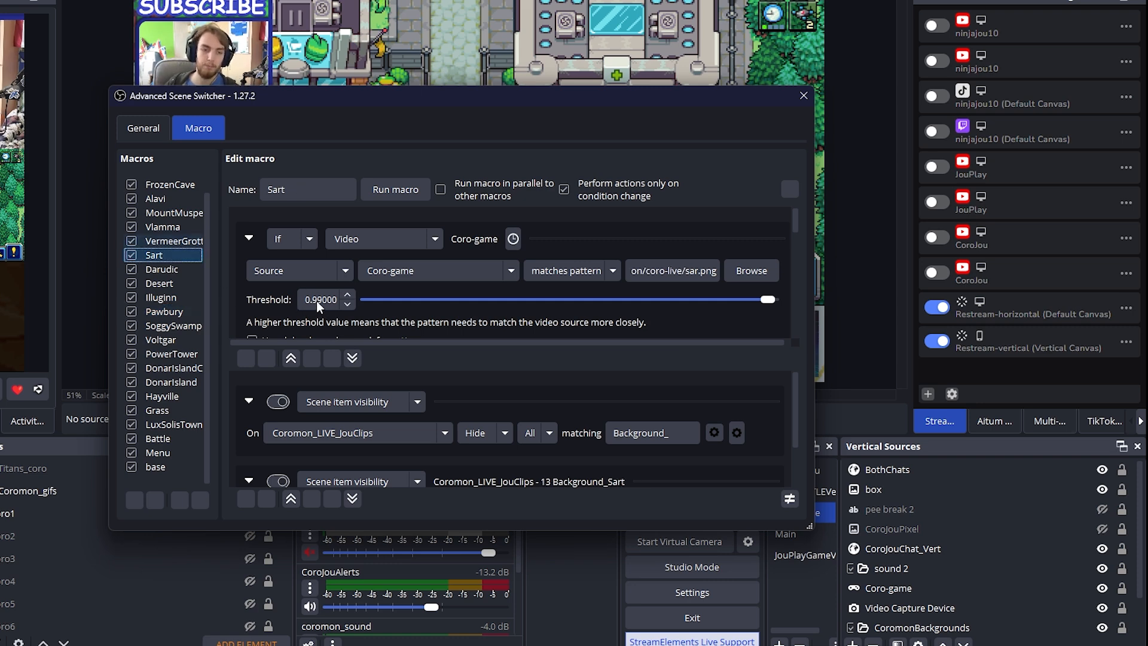
# Examine the VermeerGrotto macro's video conditions, including the ver.png and verr.png patterns, and close the scene switcher window
pyautogui.click(172, 240)
pyautogui.scroll(-5, 267, 293)
pyautogui.scroll(3, 683, 253)
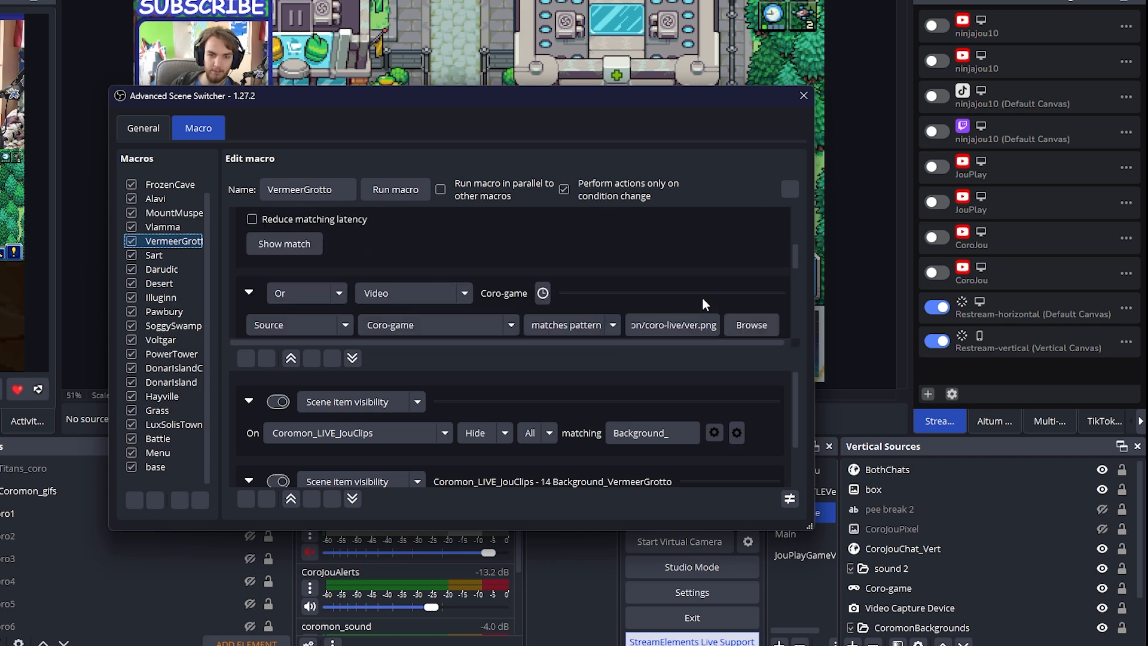
pyautogui.scroll(-2, 701, 303)
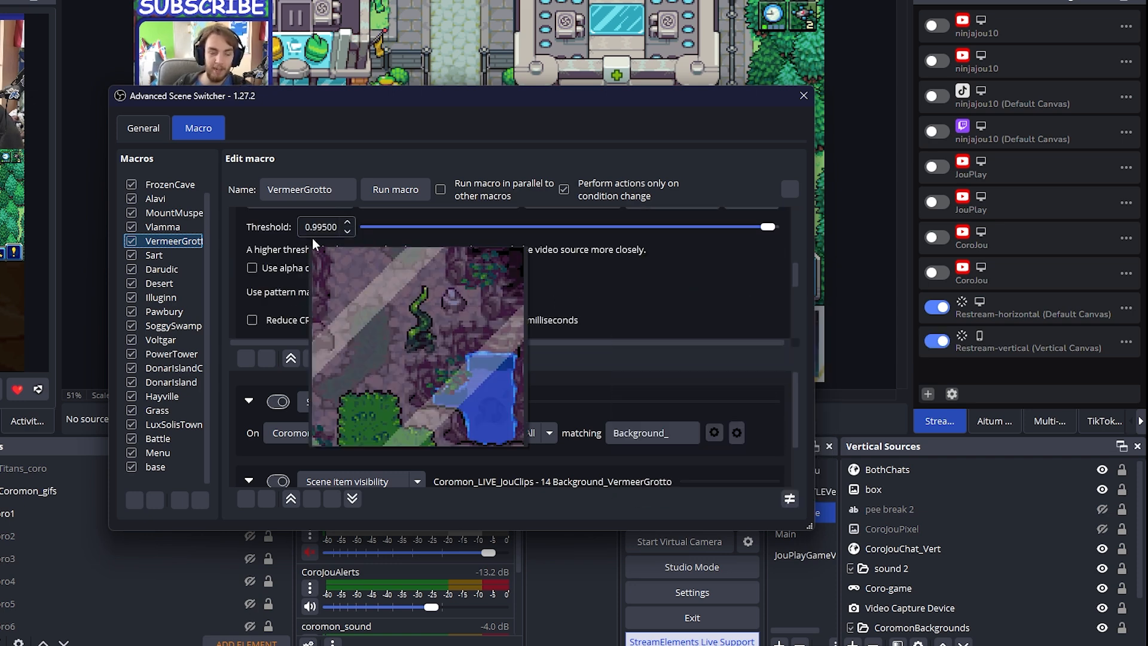
pyautogui.scroll(-3, 614, 286)
pyautogui.scroll(3, 614, 286)
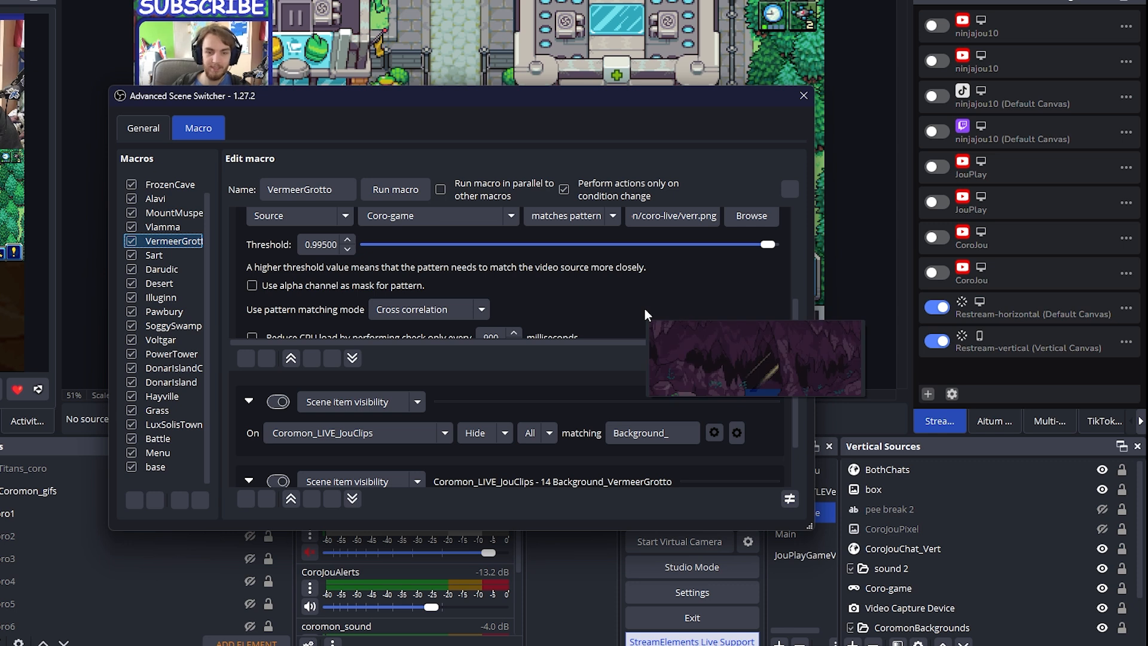
pyautogui.scroll(-2, 645, 313)
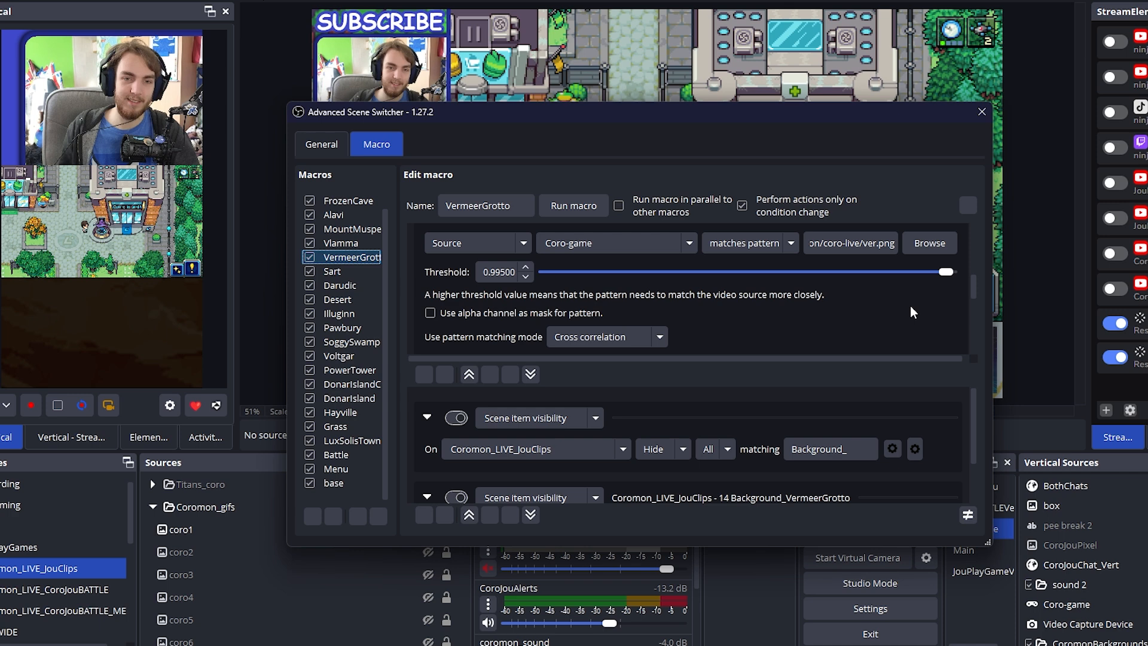
pyautogui.scroll(-3, 732, 290)
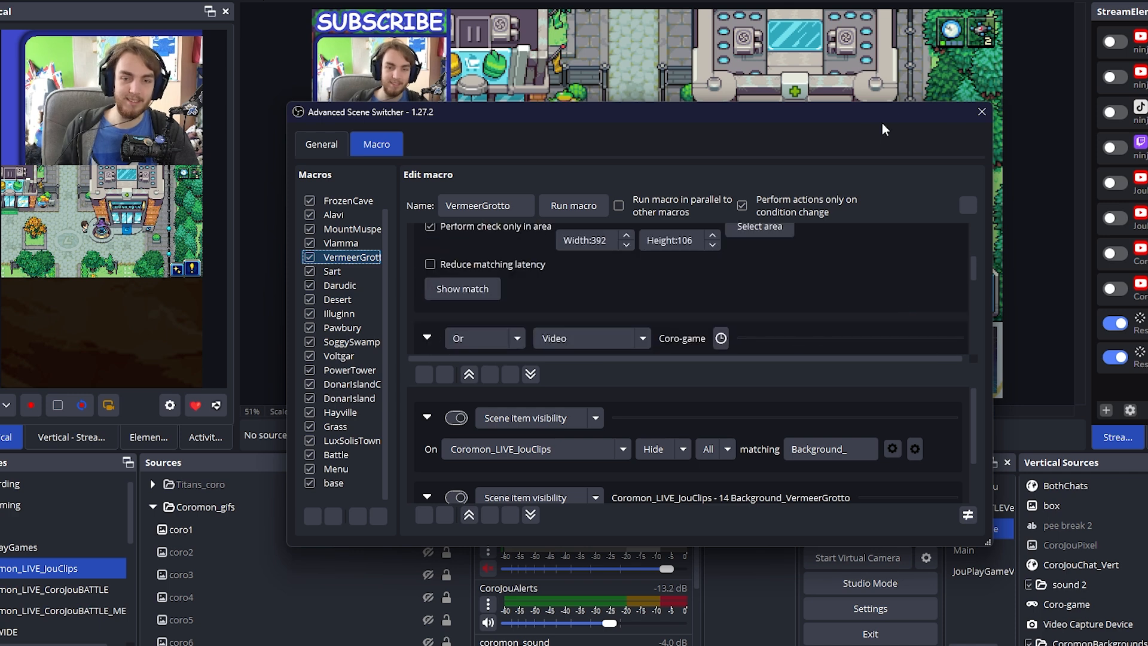
pyautogui.click(981, 112)
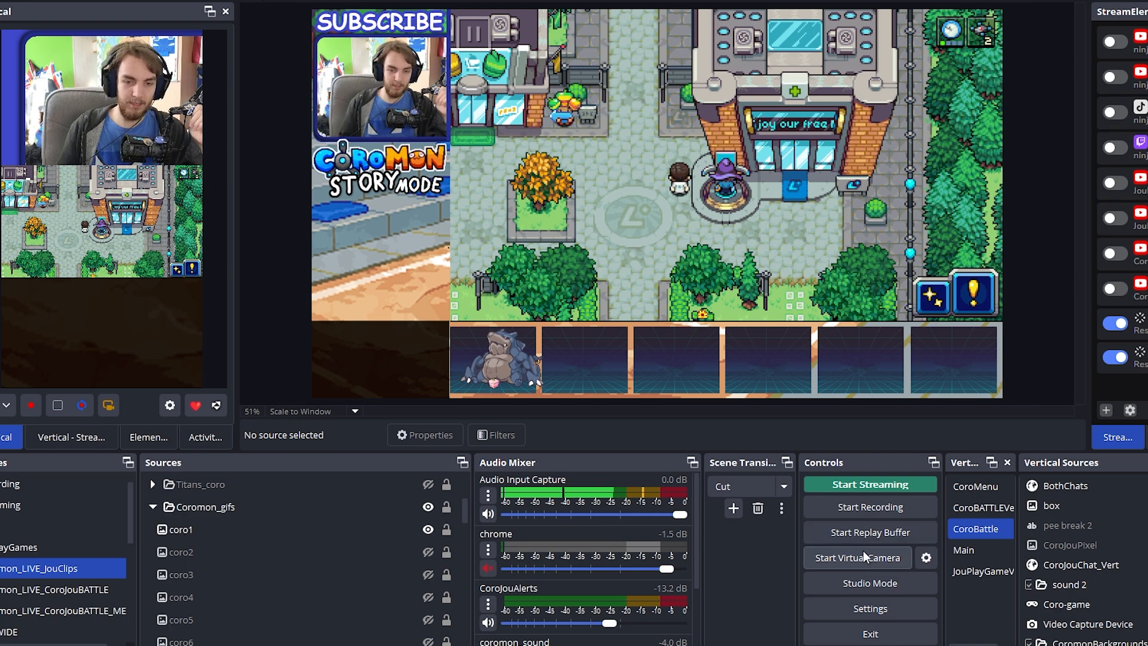
# Open the settings and review the streaming output's encoder options, focusing on its bitrate
pyautogui.click(869, 608)
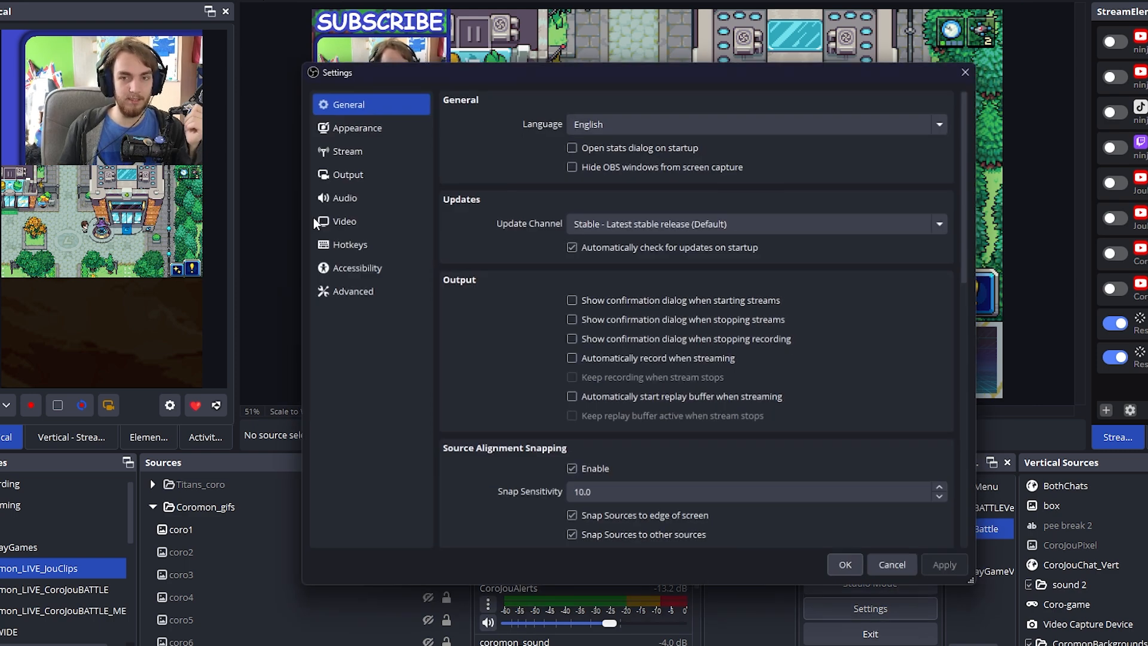
pyautogui.click(341, 146)
pyautogui.click(615, 96)
pyautogui.click(504, 91)
pyautogui.click(355, 169)
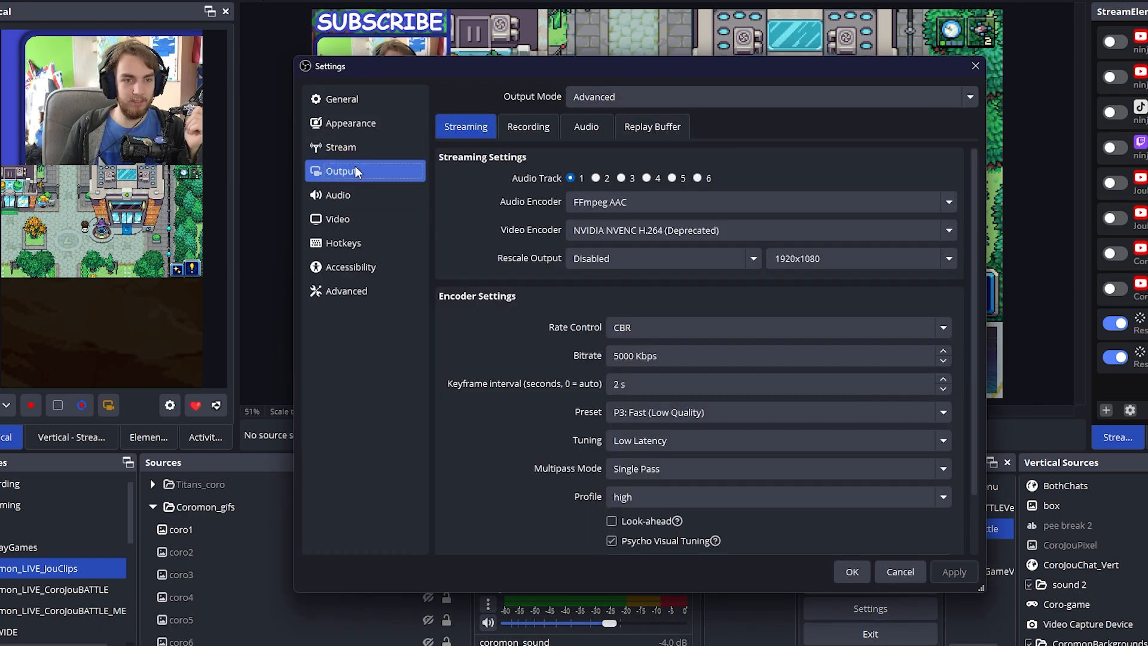
pyautogui.click(528, 128)
pyautogui.click(490, 125)
pyautogui.scroll(-2, 686, 307)
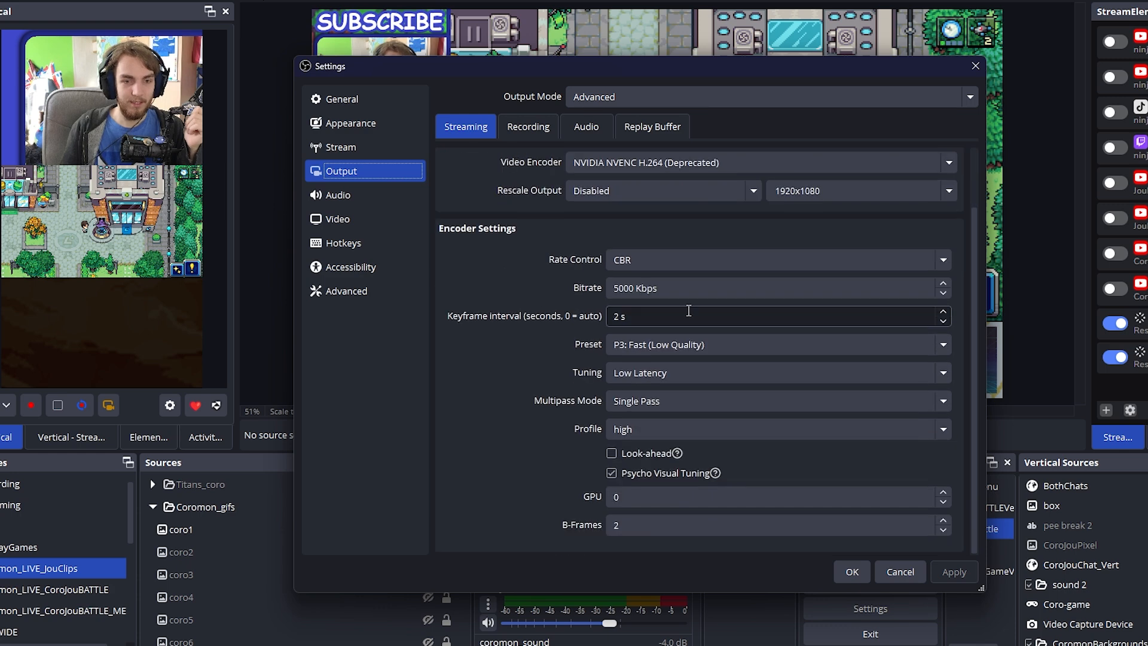
pyautogui.moveTo(633, 288); pyautogui.dragTo(589, 286)
pyautogui.click(488, 297)
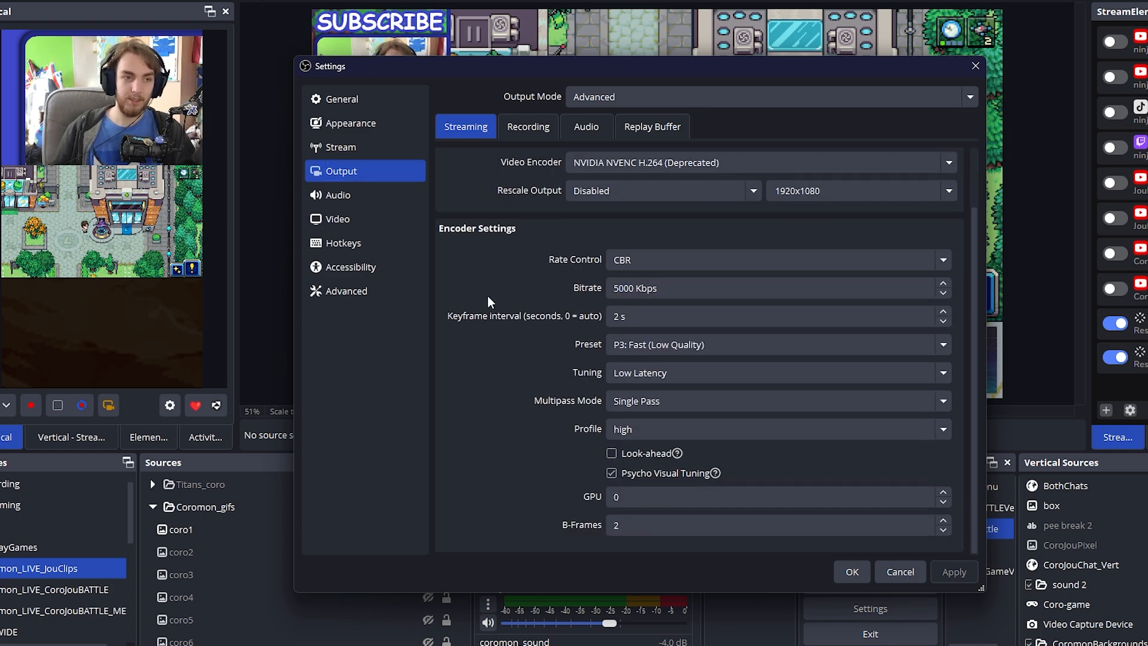
pyautogui.click(690, 289)
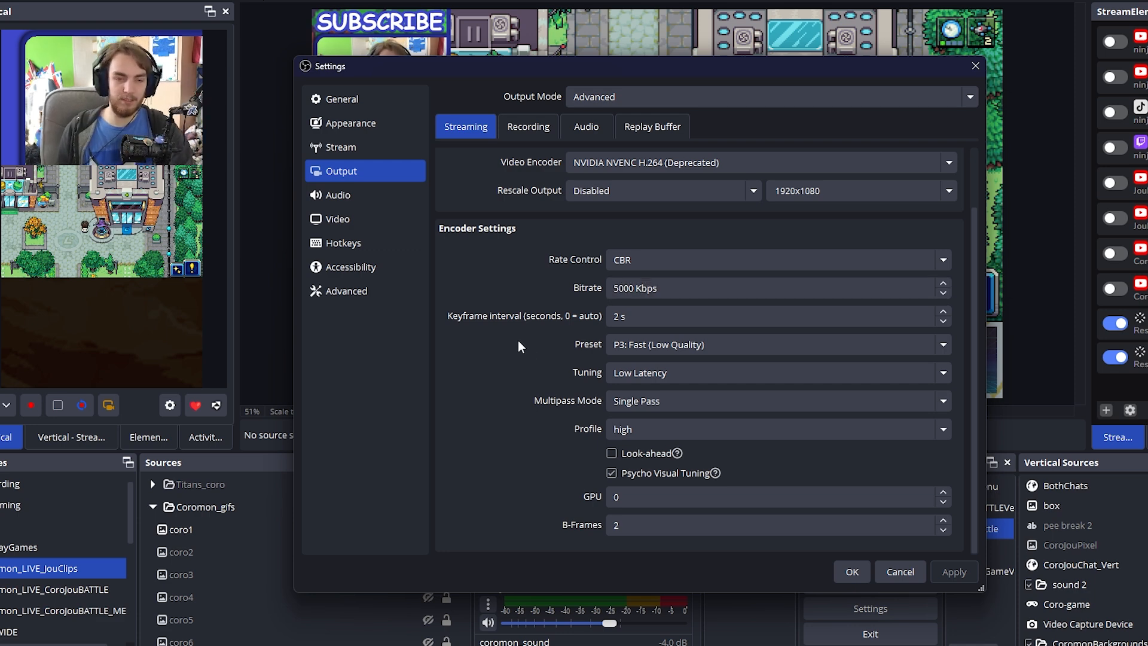
# Review the recording output's encoder options and bitrate, and close the settings without changing anything
pyautogui.scroll(3, 447, 304)
pyautogui.click(527, 127)
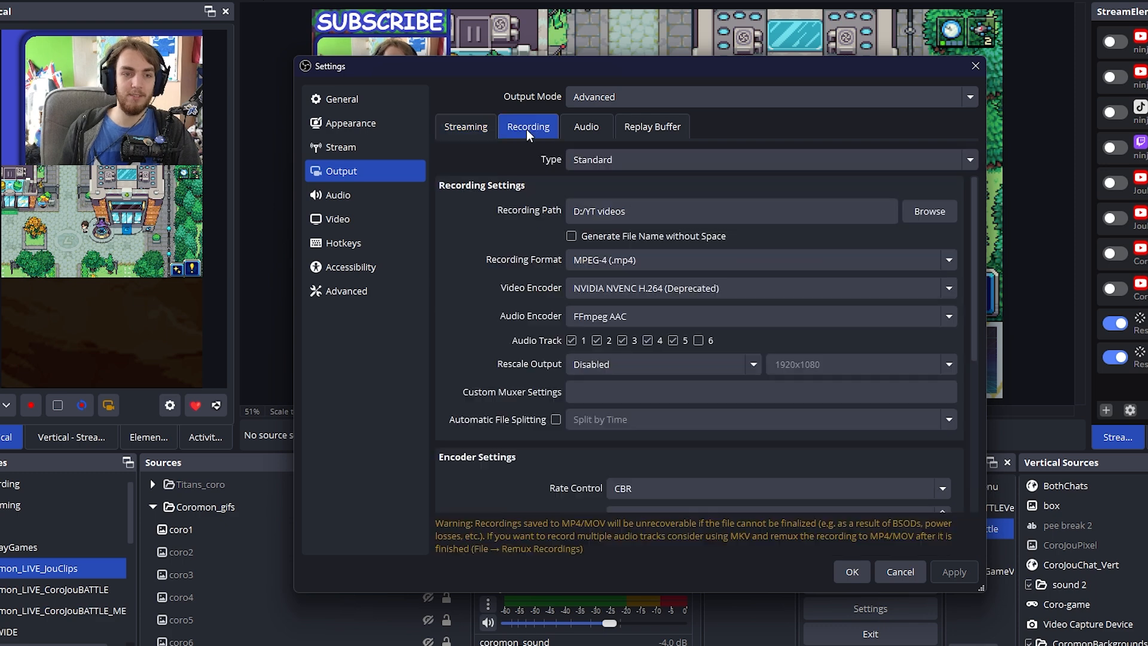
pyautogui.scroll(-4, 454, 292)
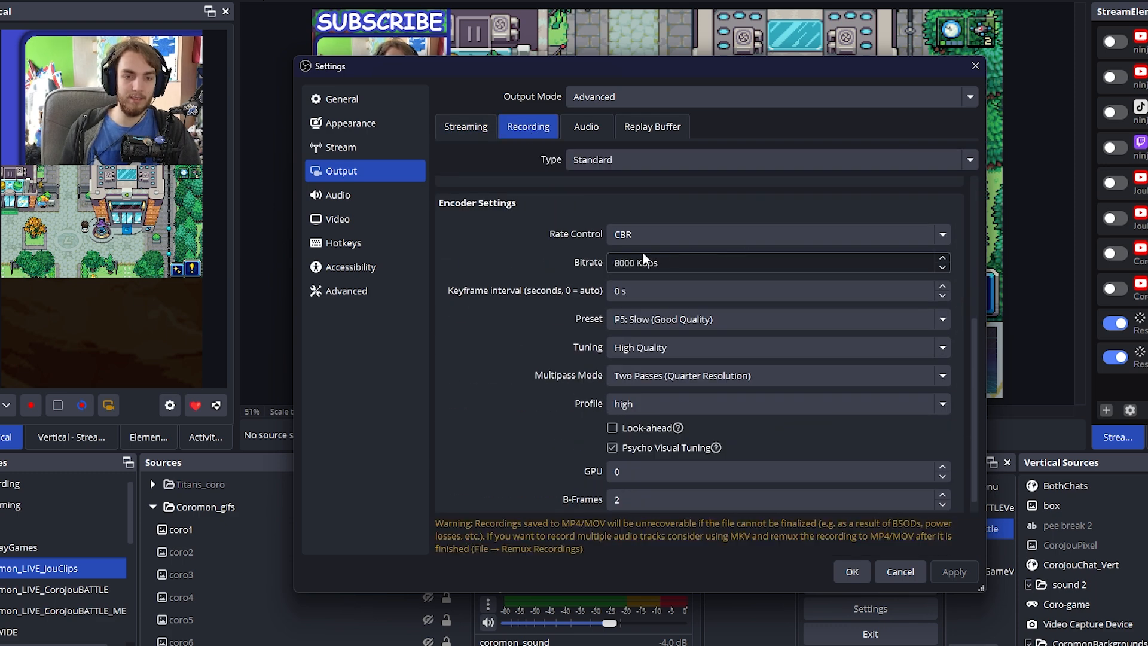
pyautogui.tripleClick(651, 264)
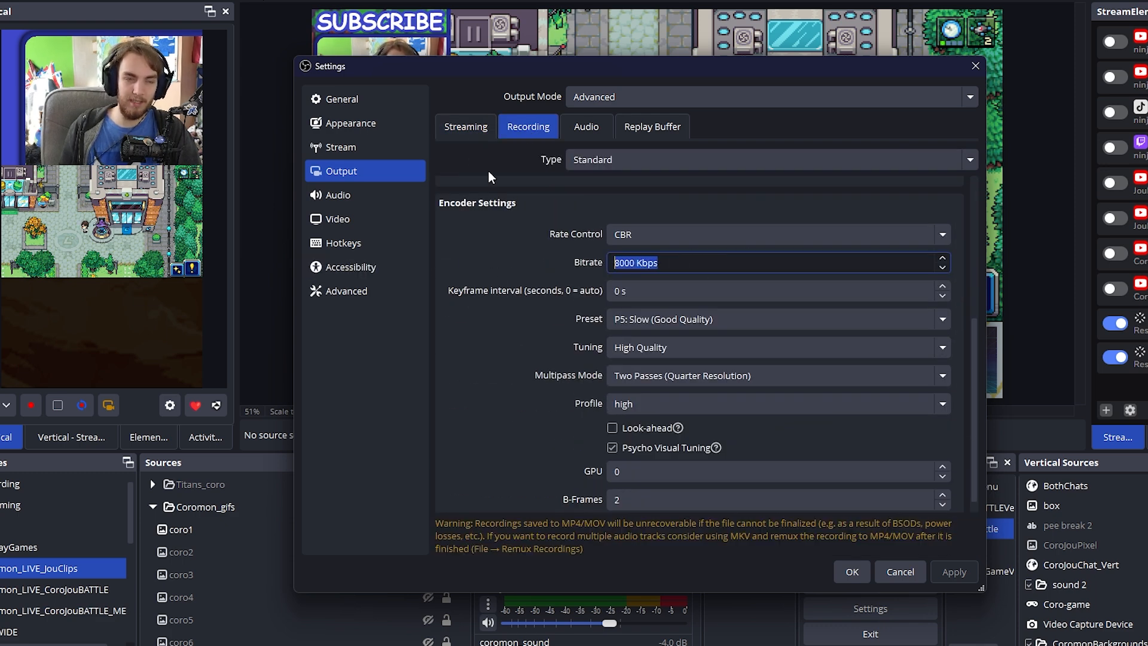
pyautogui.click(625, 262)
pyautogui.tripleClick(631, 263)
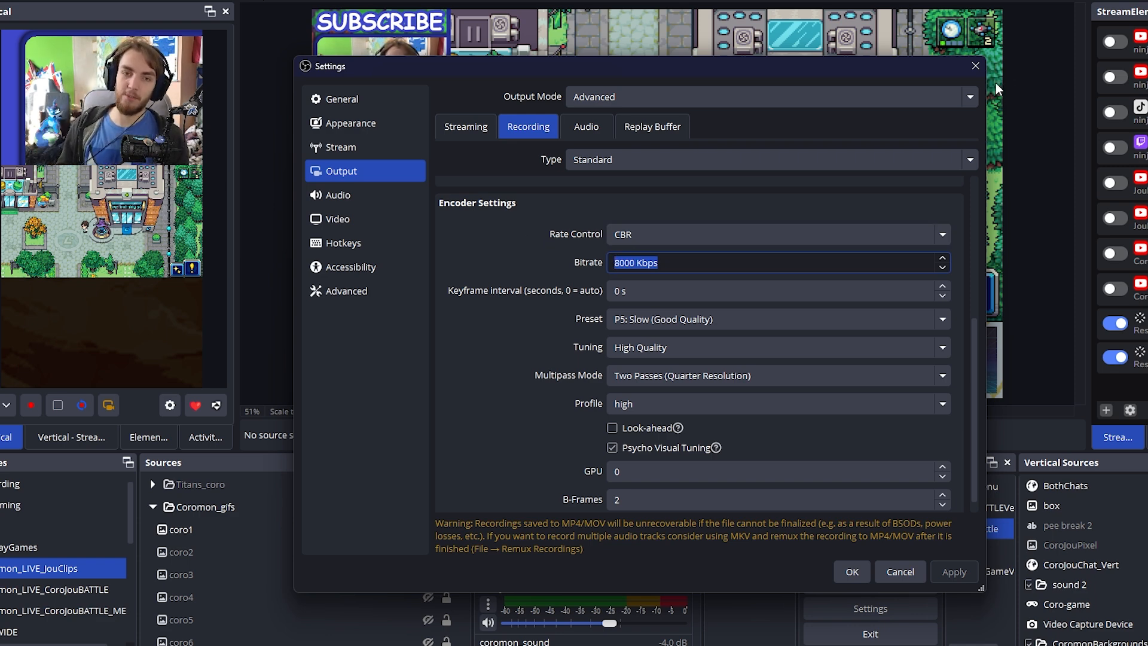
pyautogui.click(975, 66)
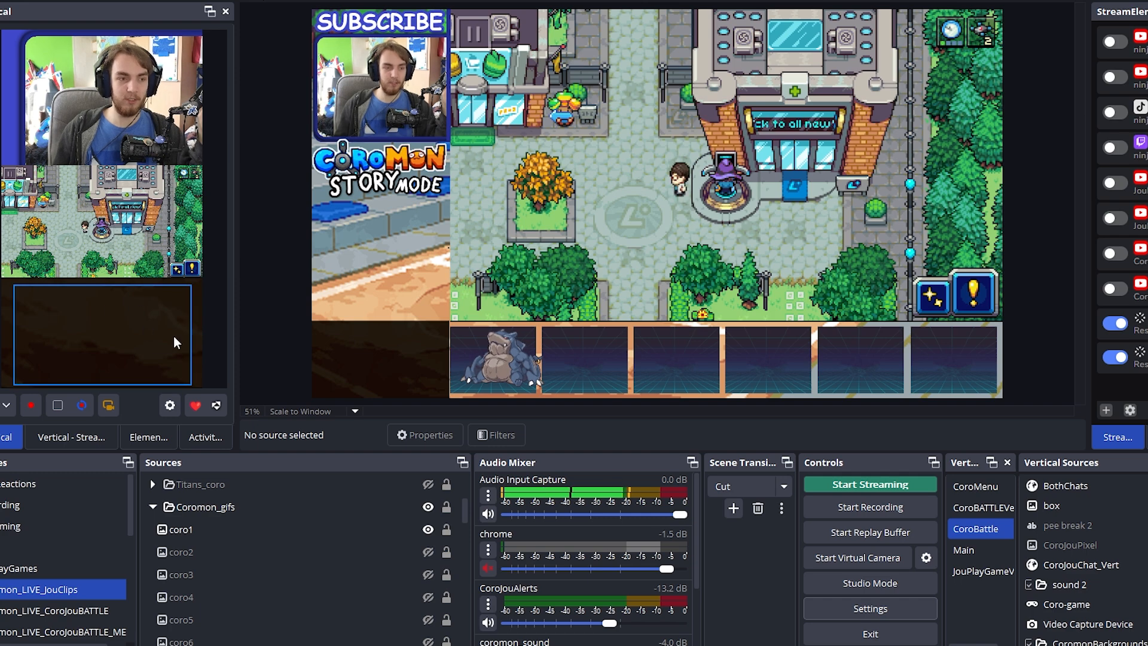
# Switch through the Coromon battle and battle menu scenes, return to Coromon_LIVE_JouClips, and look through its location background sources
pyautogui.click(32, 631)
pyautogui.click(35, 609)
pyautogui.click(34, 628)
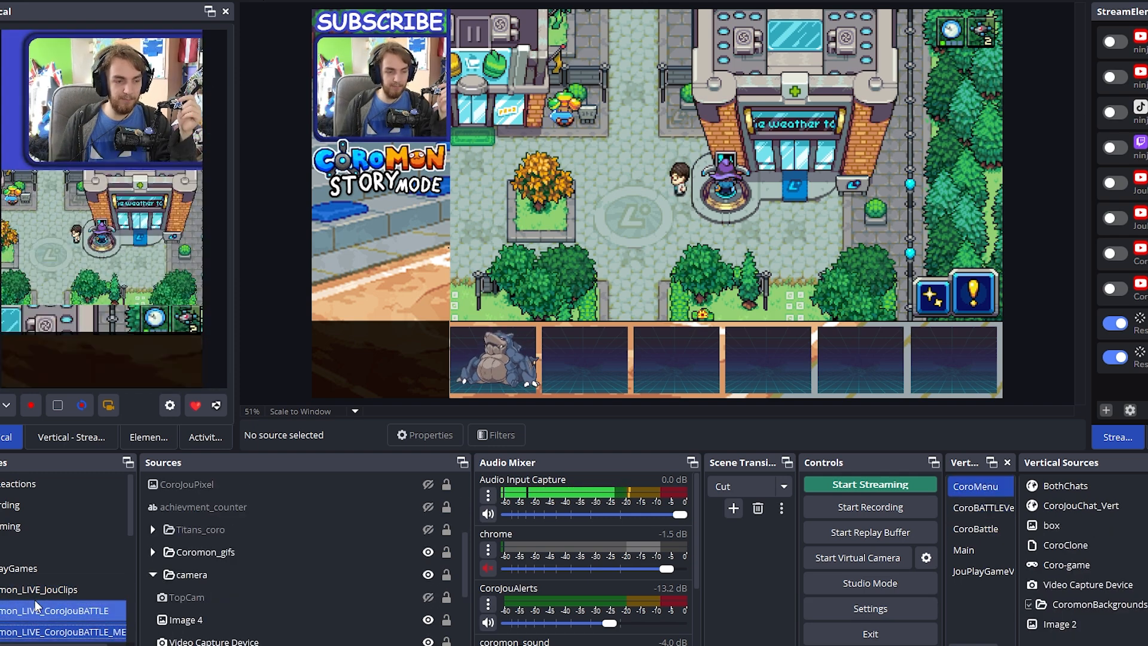
pyautogui.click(37, 590)
pyautogui.scroll(-5, 221, 592)
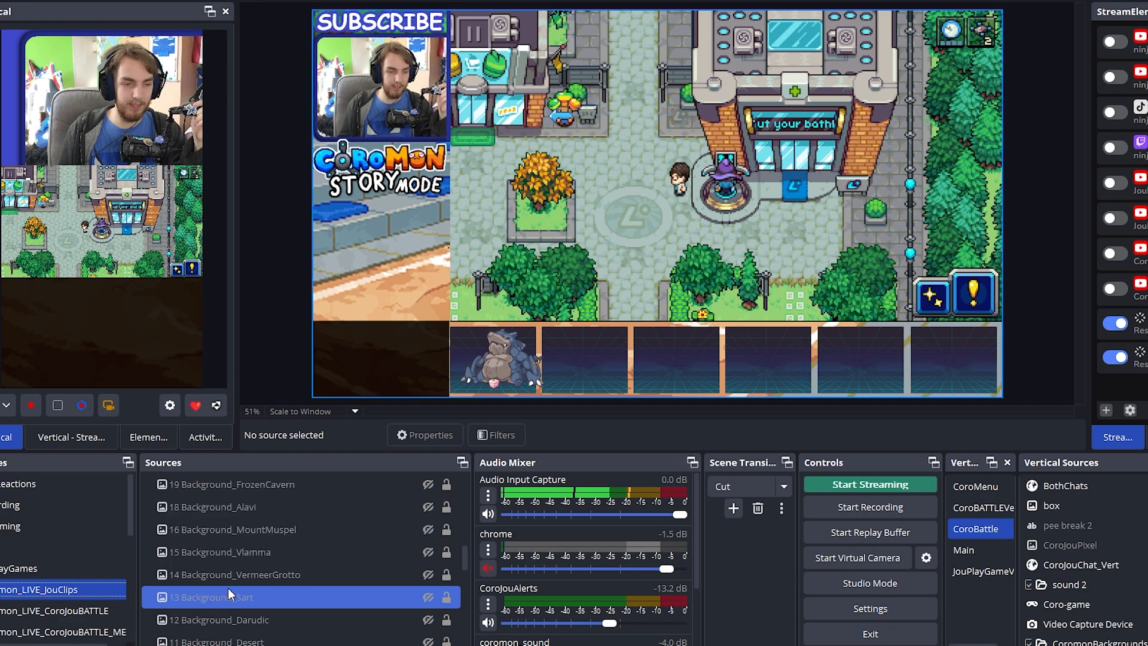
pyautogui.scroll(-2, 269, 592)
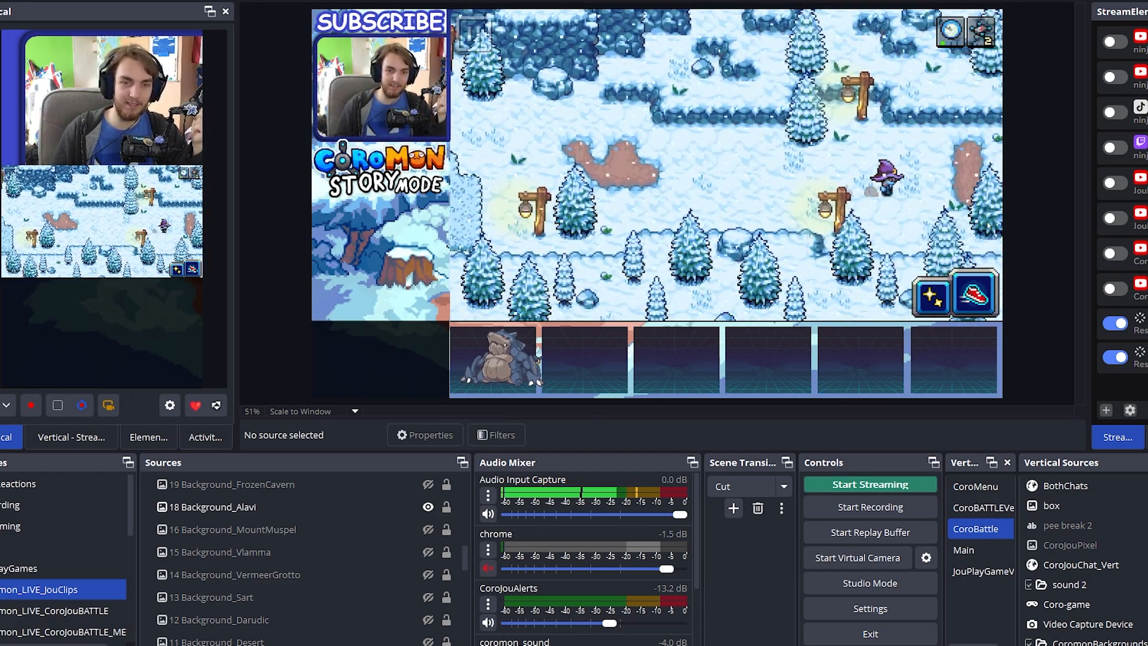
# Open the Advanced Scene Switcher, look over its general options including settings export and import, and close it
pyautogui.click(180, 0)
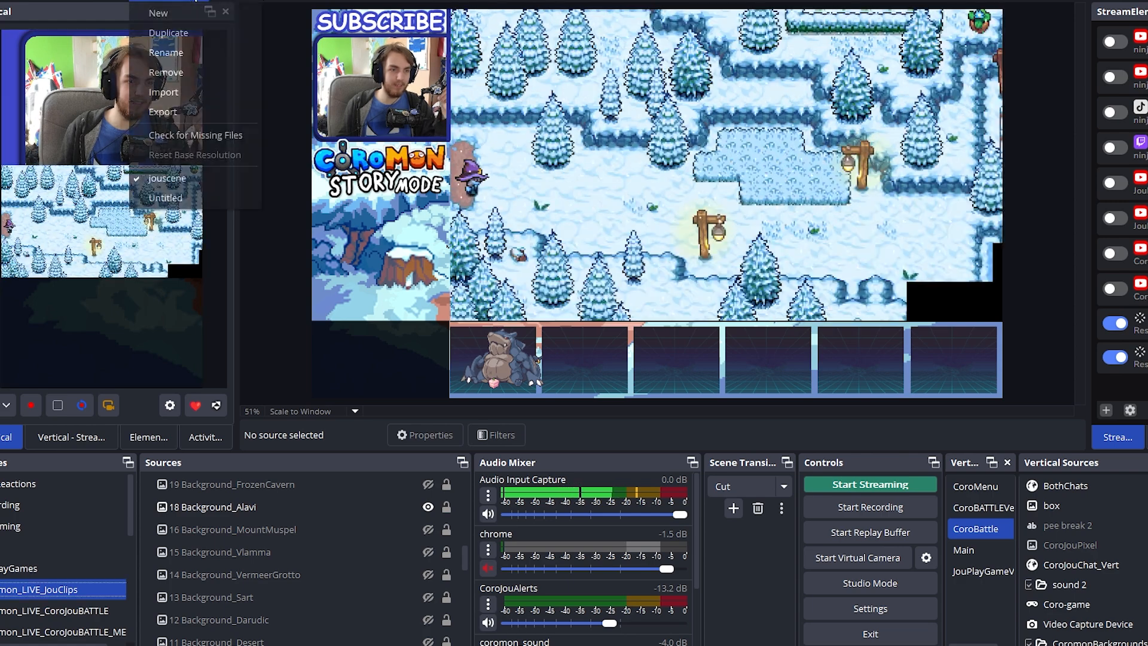
pyautogui.moveTo(225, 2)
pyautogui.click(240, 37)
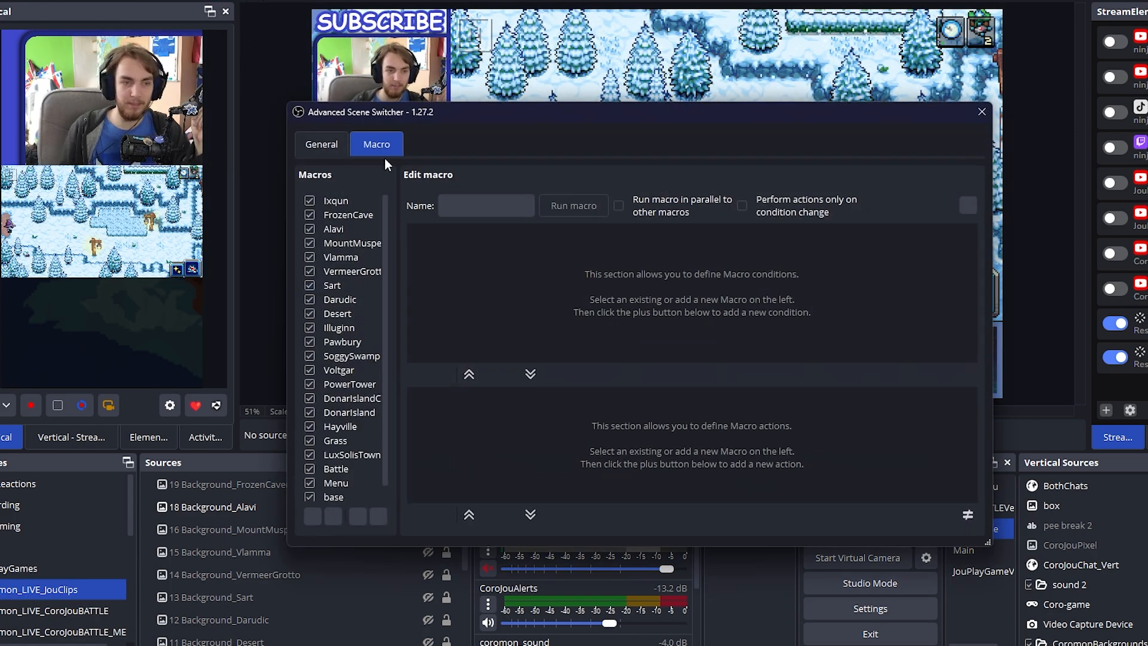
pyautogui.click(326, 147)
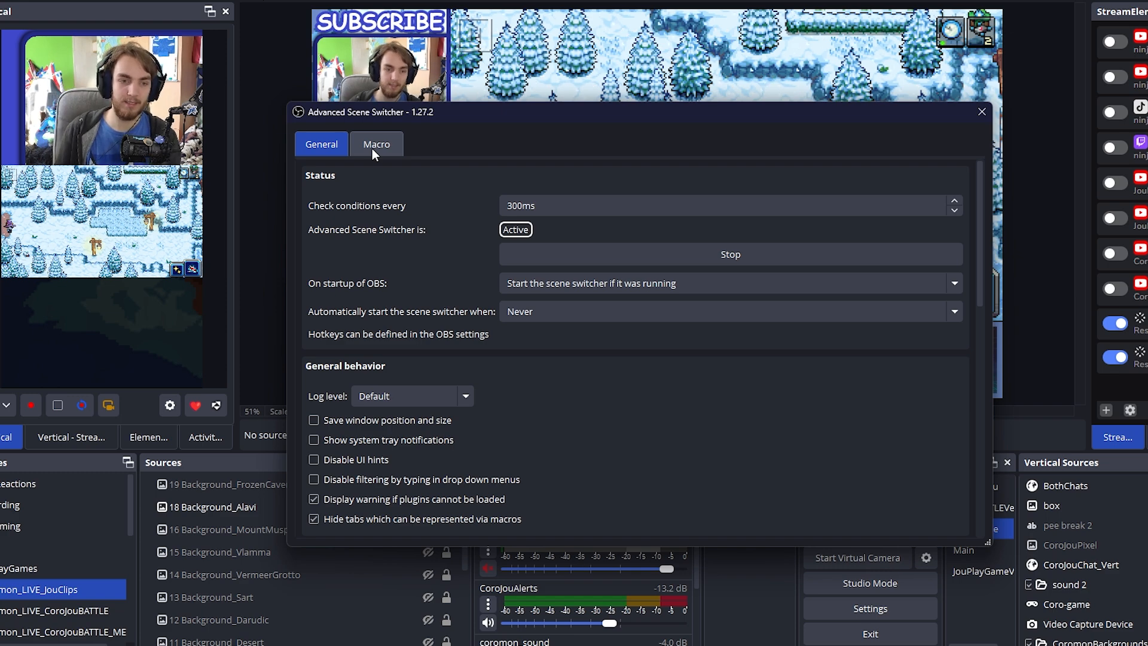
pyautogui.scroll(-5, 845, 345)
pyautogui.scroll(1, 790, 343)
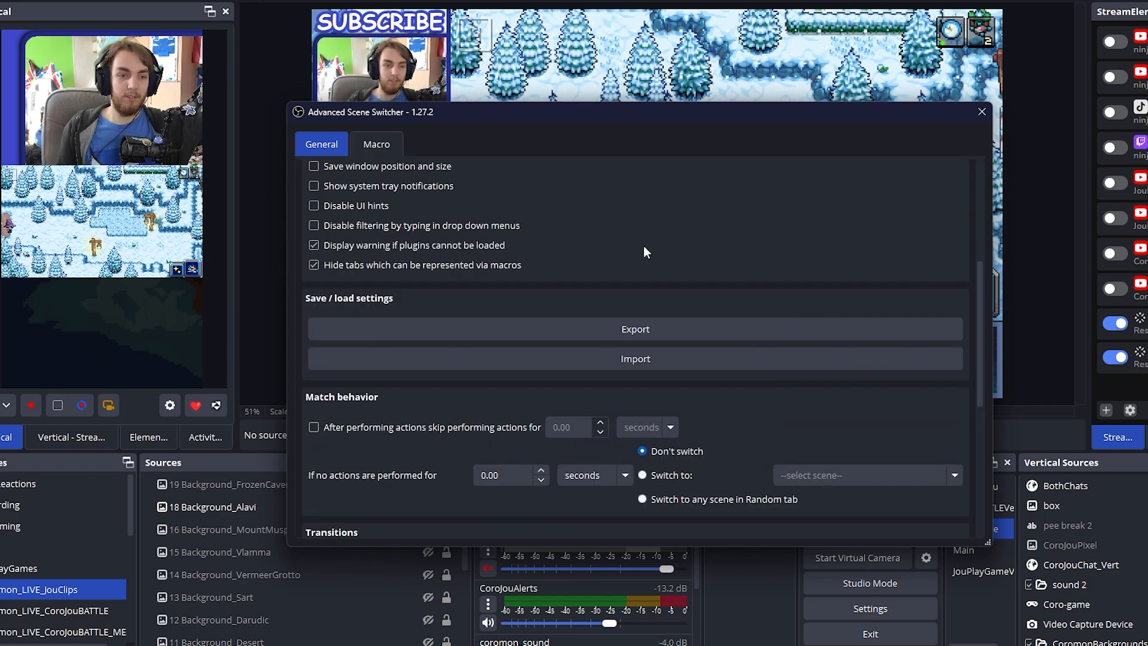
pyautogui.scroll(-4, 651, 248)
pyautogui.click(980, 113)
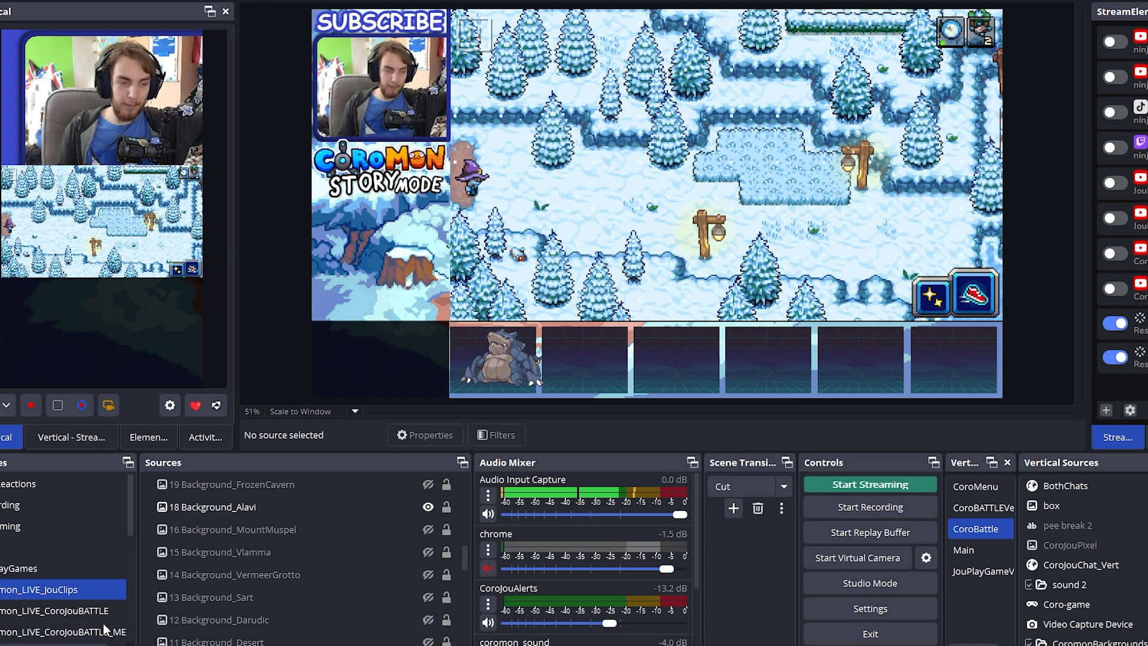
# Look through the Coromon_LIVE_JouClips sources, from the alerts to the backgrounds and sound 2 group, and switch to the battle menu scene
pyautogui.click(73, 587)
pyautogui.scroll(-1, 74, 587)
pyautogui.scroll(2, 244, 544)
pyautogui.scroll(-1, 245, 543)
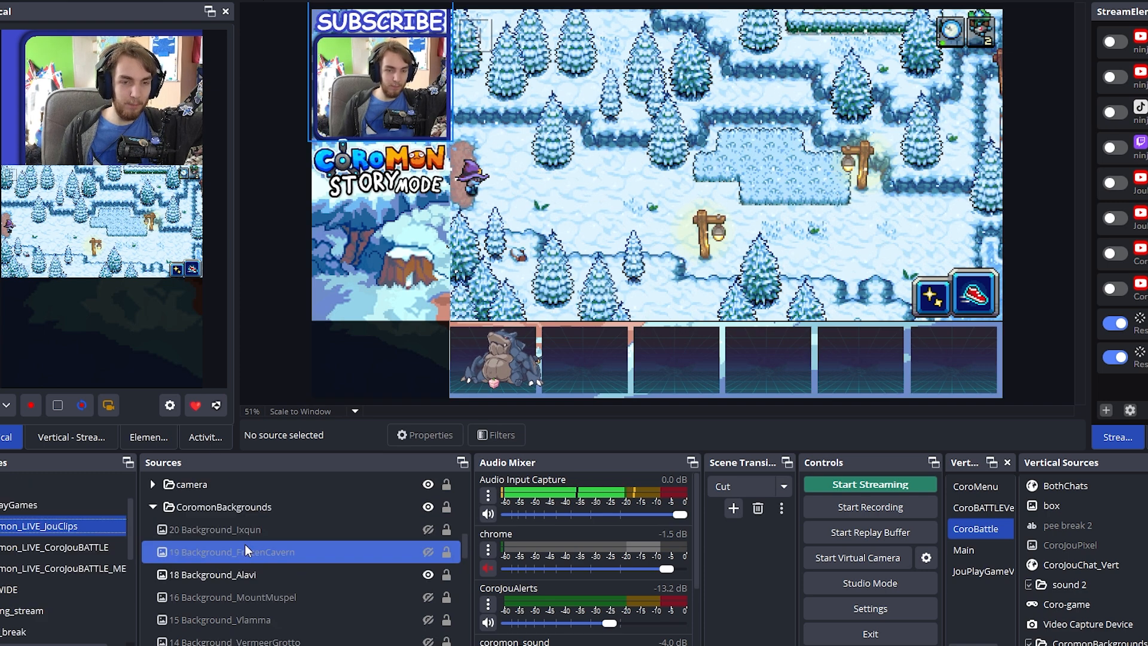
pyautogui.scroll(4, 255, 540)
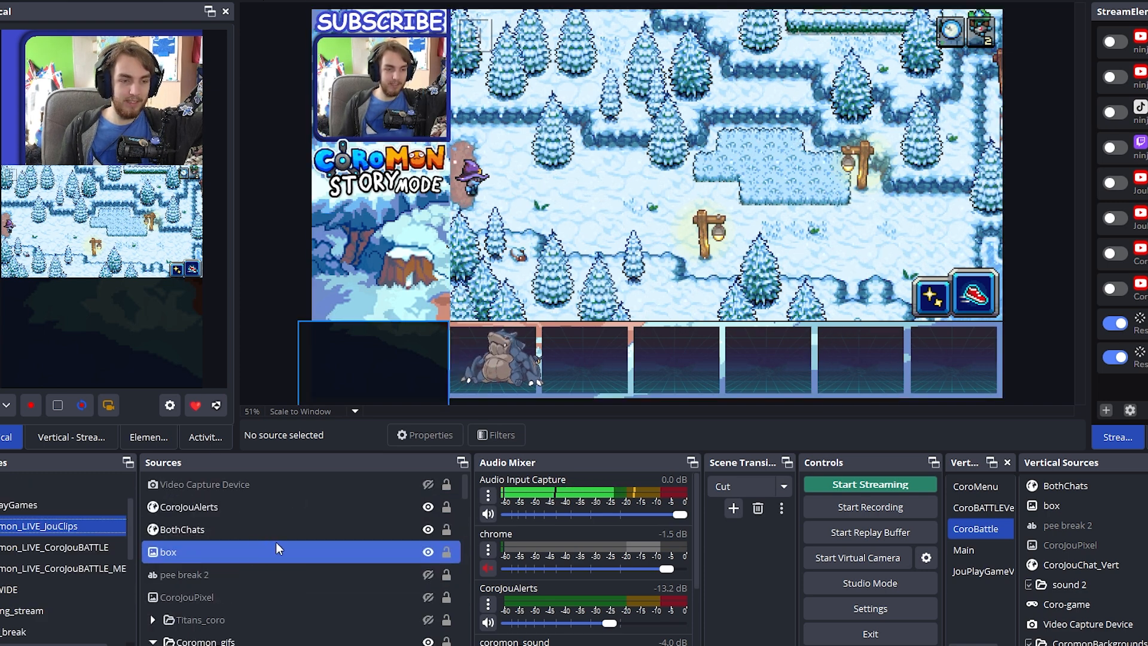
pyautogui.scroll(-5, 275, 542)
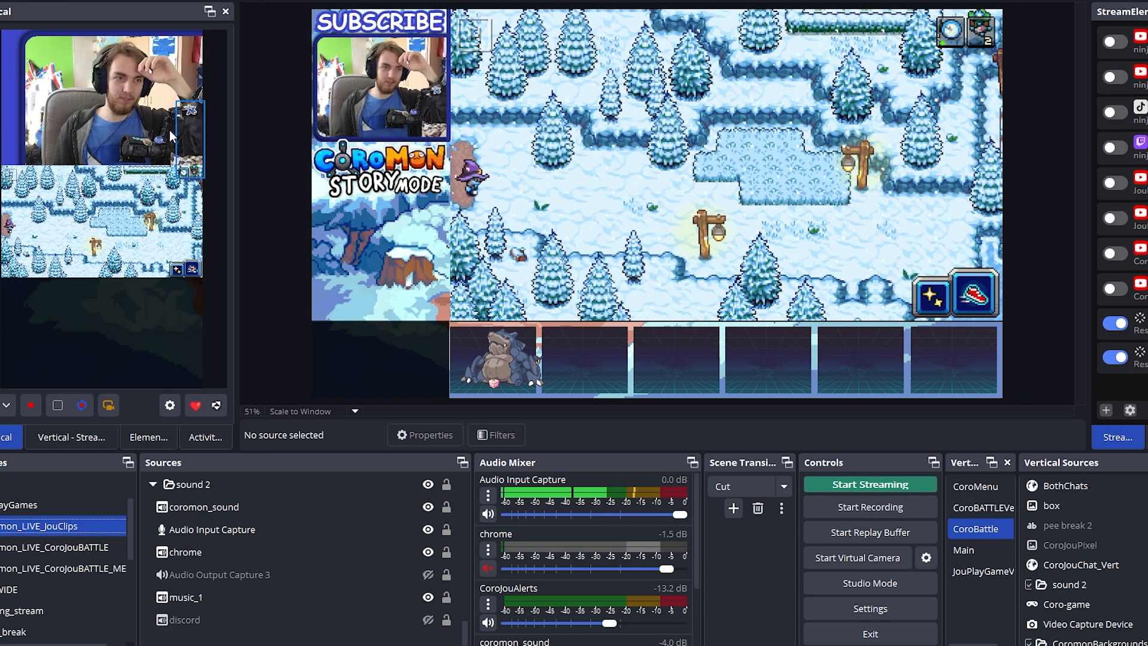
pyautogui.click(66, 559)
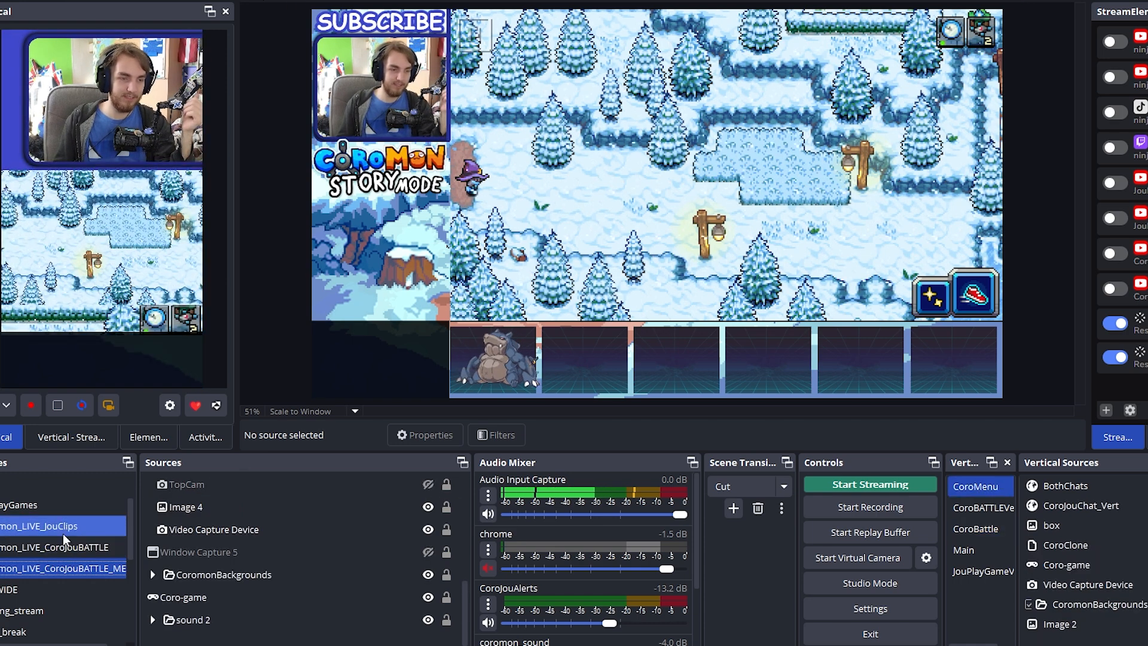
# Switch to the Coromon_LIVE_JouClips scene, review the Sart macro's conditions and actions in the Advanced Scene Switcher, and close it
pyautogui.click(62, 531)
pyautogui.click(185, 1)
pyautogui.moveTo(226, 1)
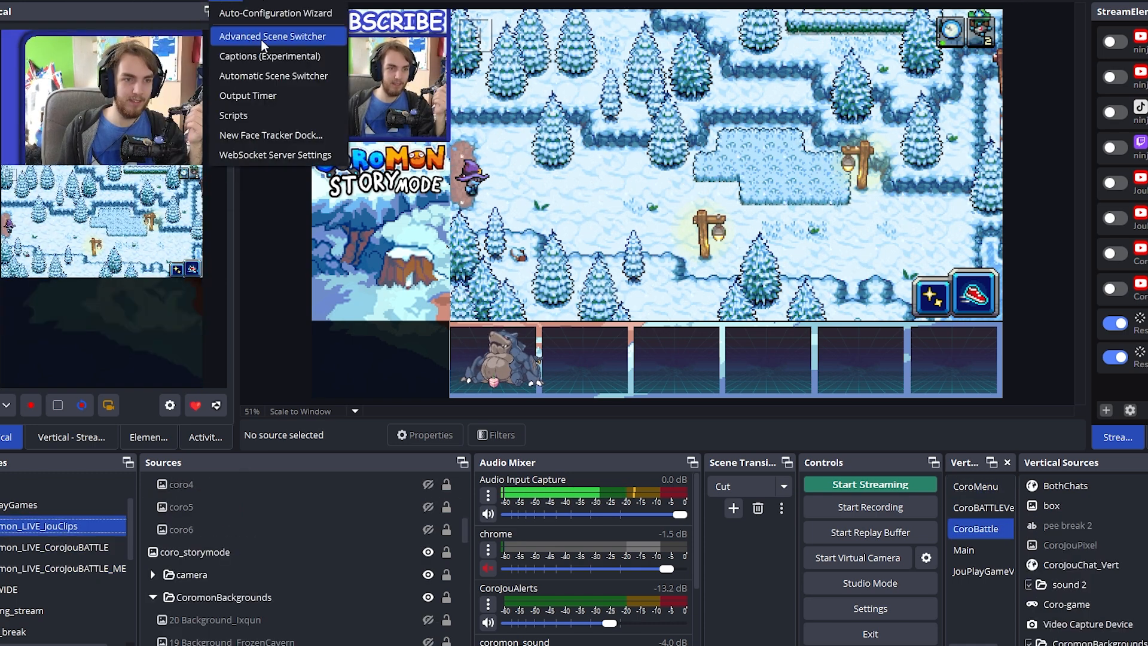
pyautogui.click(269, 37)
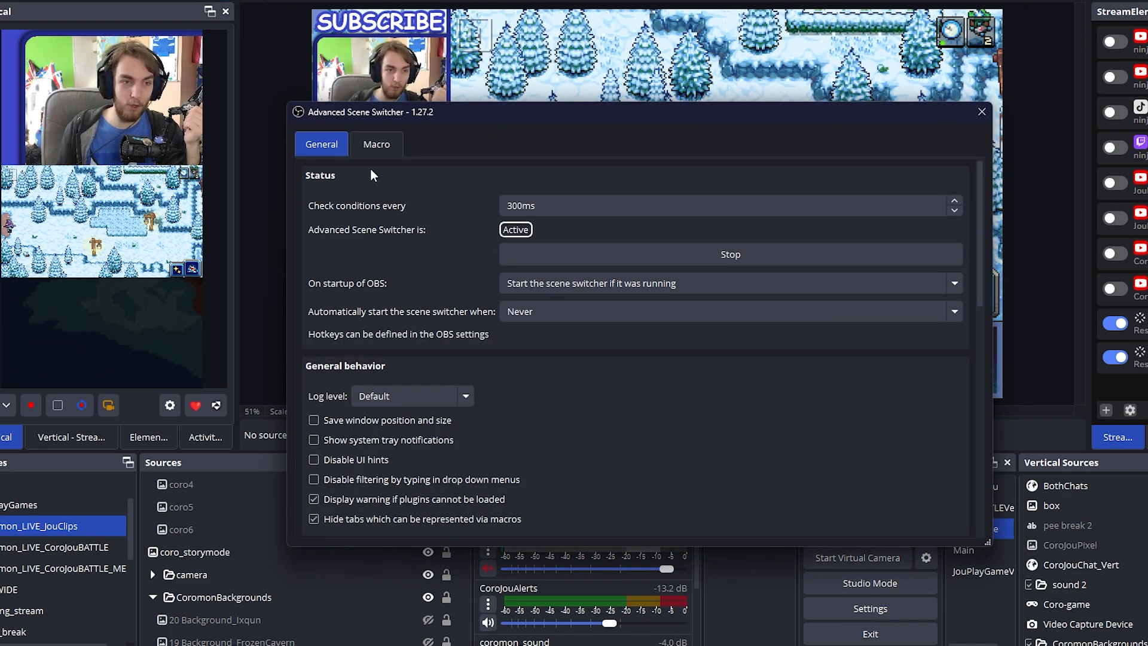
pyautogui.click(376, 144)
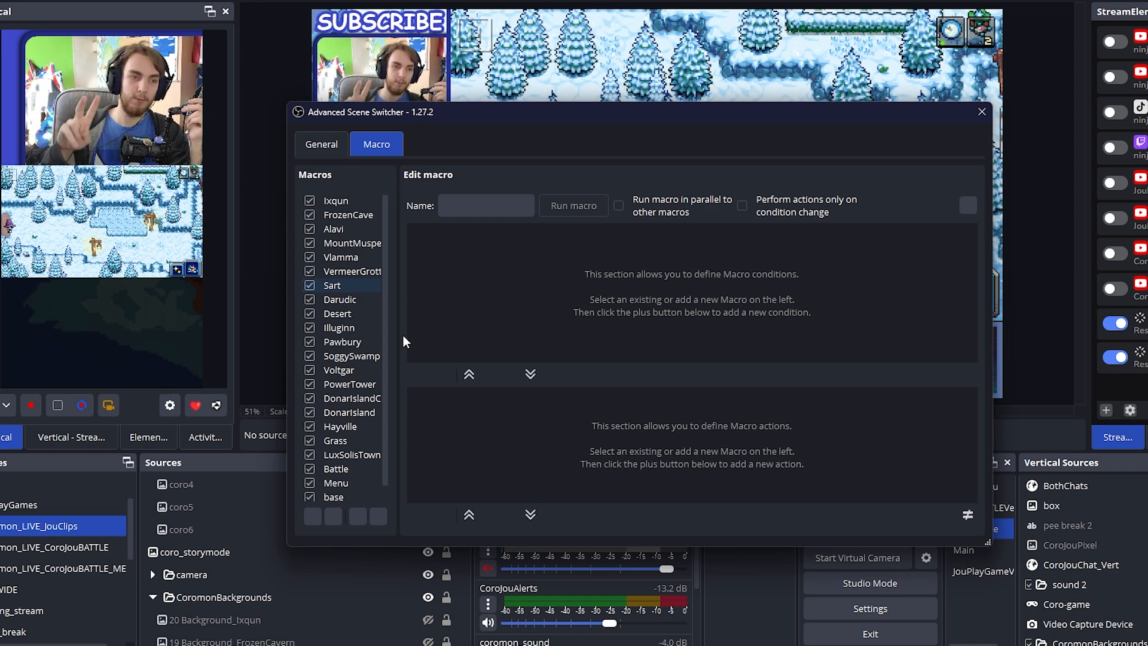
pyautogui.click(332, 285)
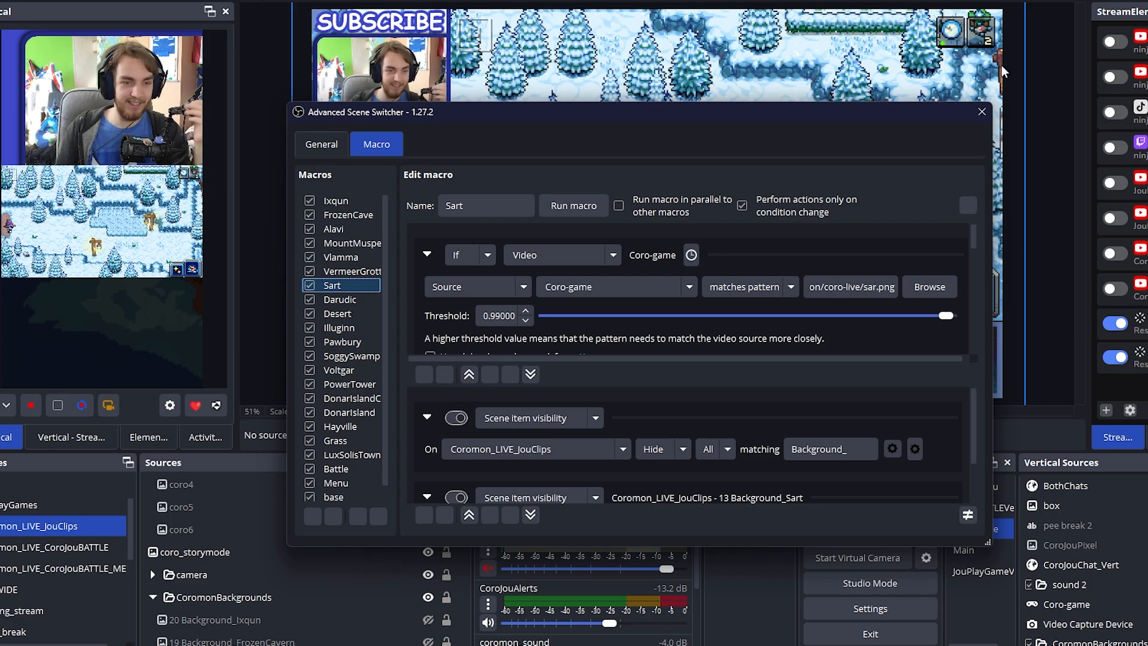
pyautogui.click(981, 112)
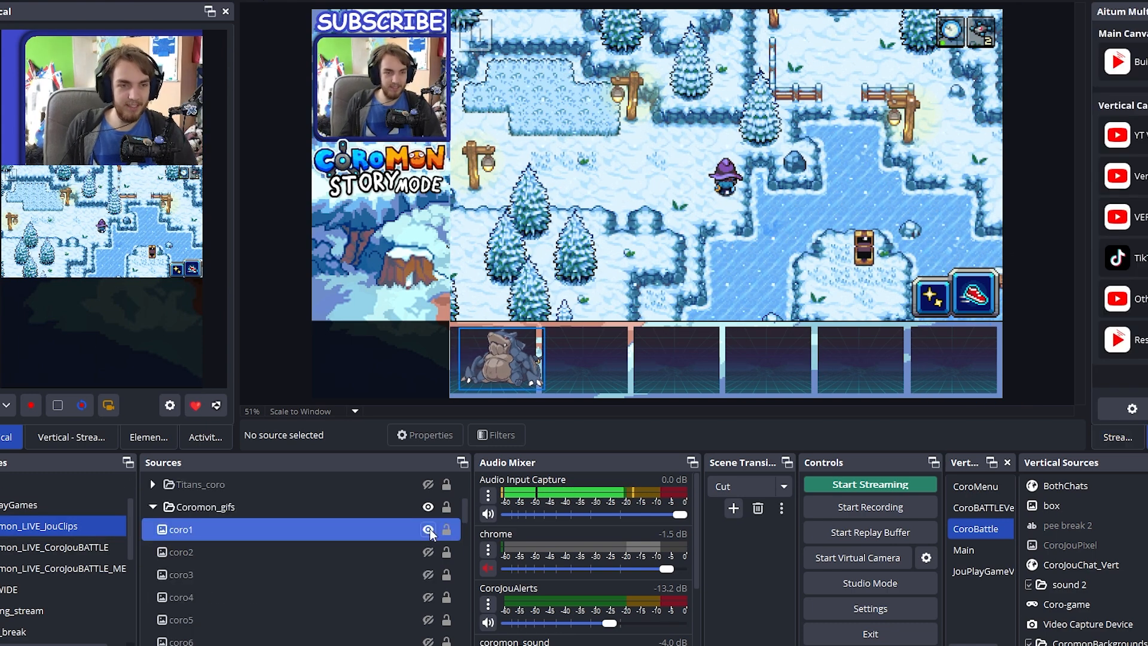
# Select the coro1 image in the Coromon_gifs group and toggle its visibility
pyautogui.rightClick(429, 528)
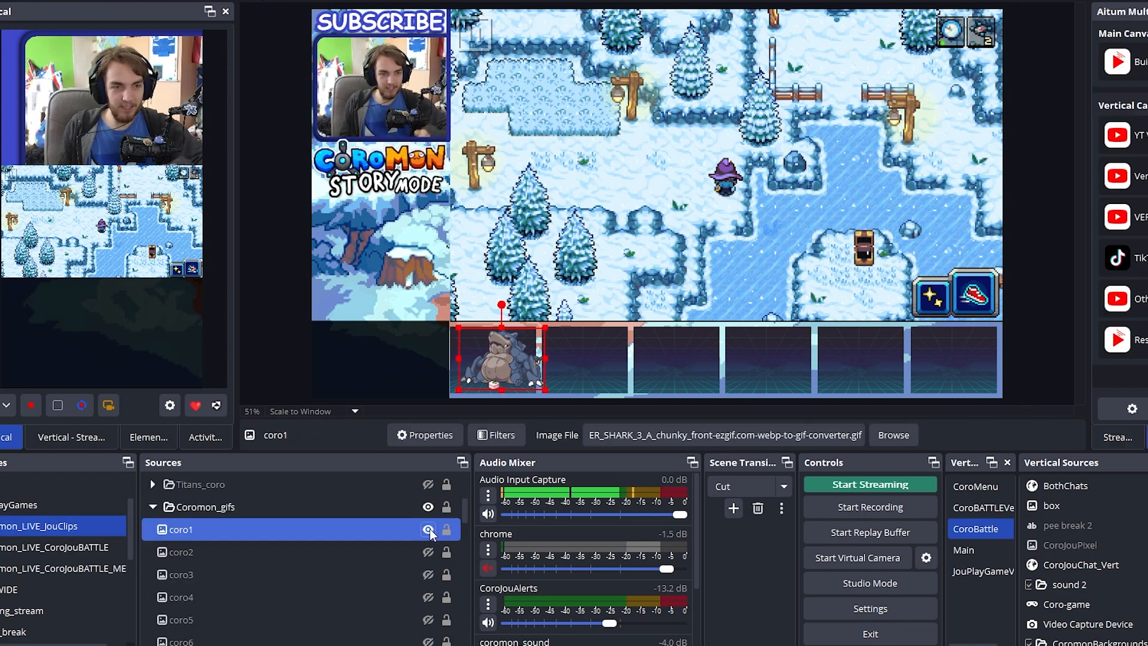
pyautogui.click(429, 529)
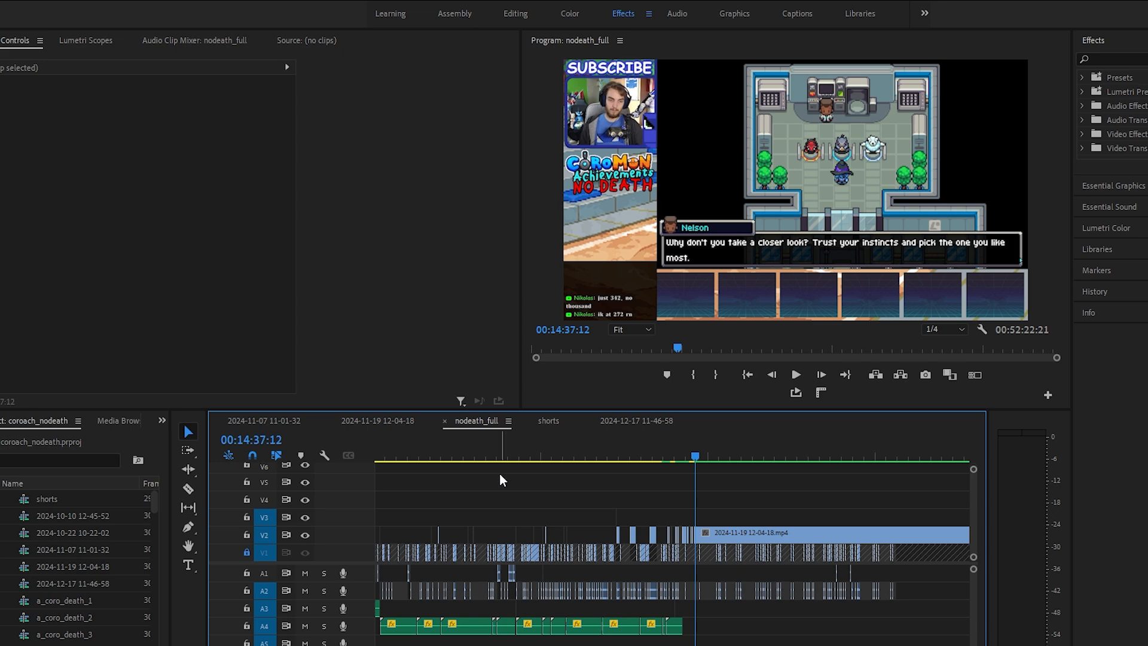
pyautogui.moveTo(623, 645); pyautogui.dragTo(547, 645)
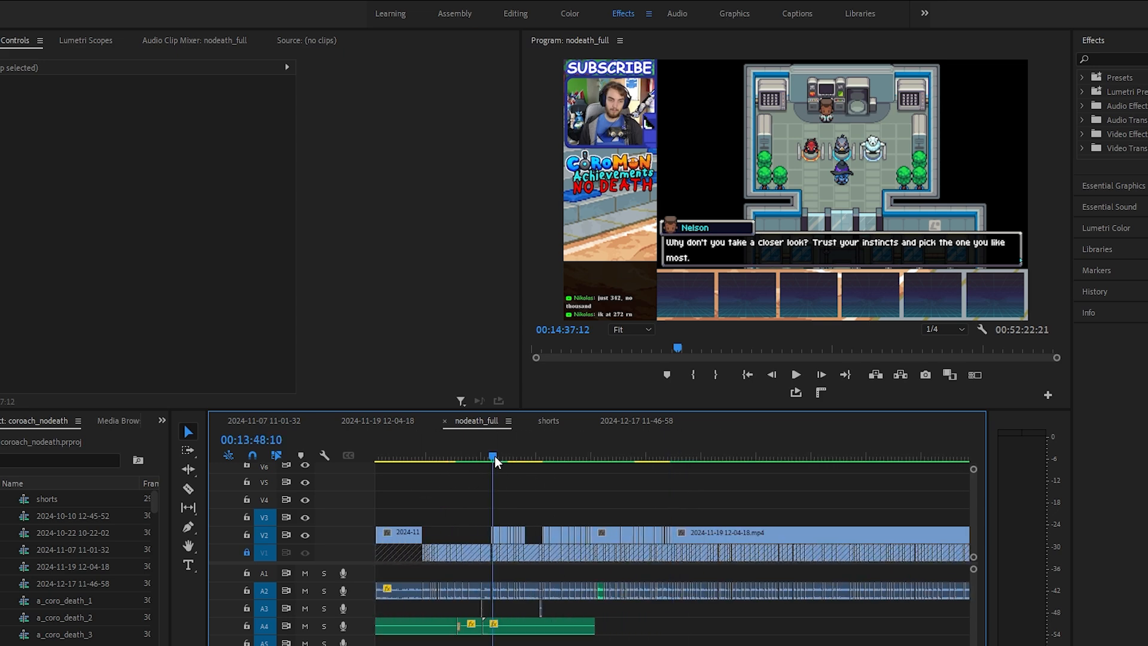
pyautogui.moveTo(494, 455); pyautogui.dragTo(619, 473)
pyautogui.click(605, 533)
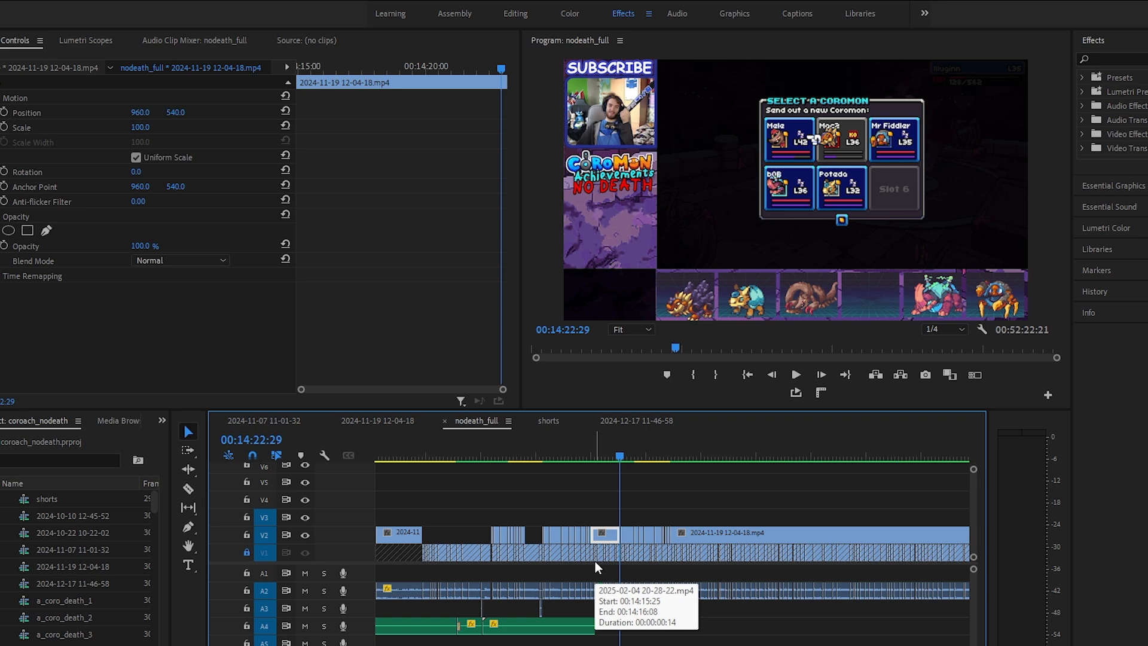
pyautogui.scroll(-5, 623, 502)
pyautogui.scroll(-3, 624, 502)
pyautogui.click(518, 457)
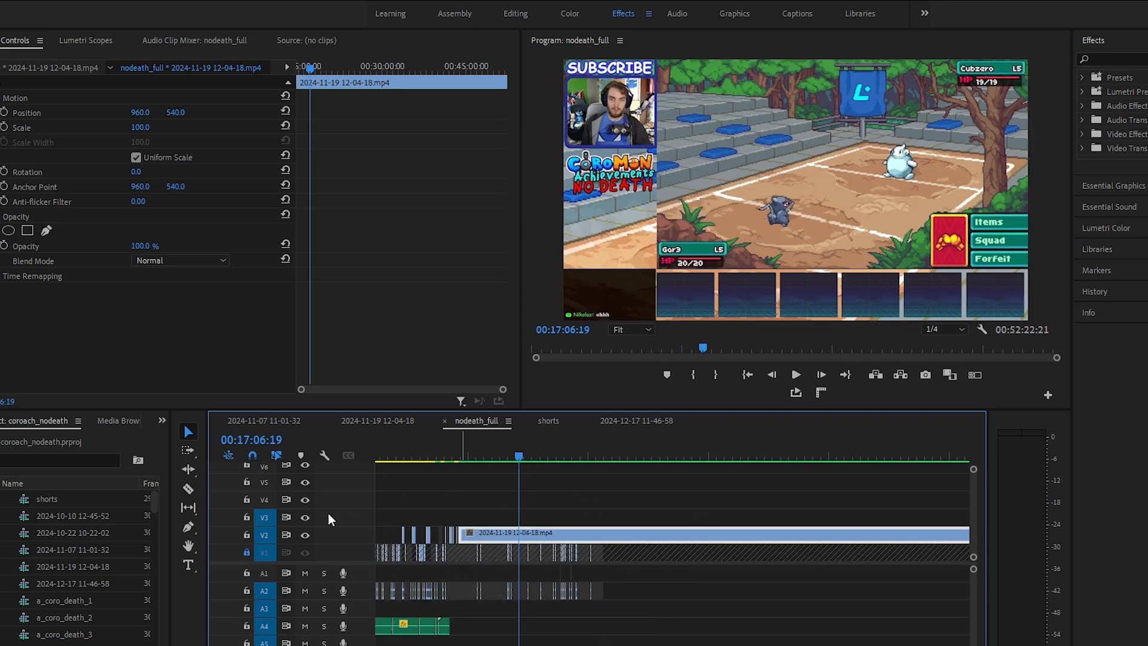
# Hide video track V2 to inspect what lies beneath it, show it again, and scrub through the nodeath_full timeline
pyautogui.click(306, 534)
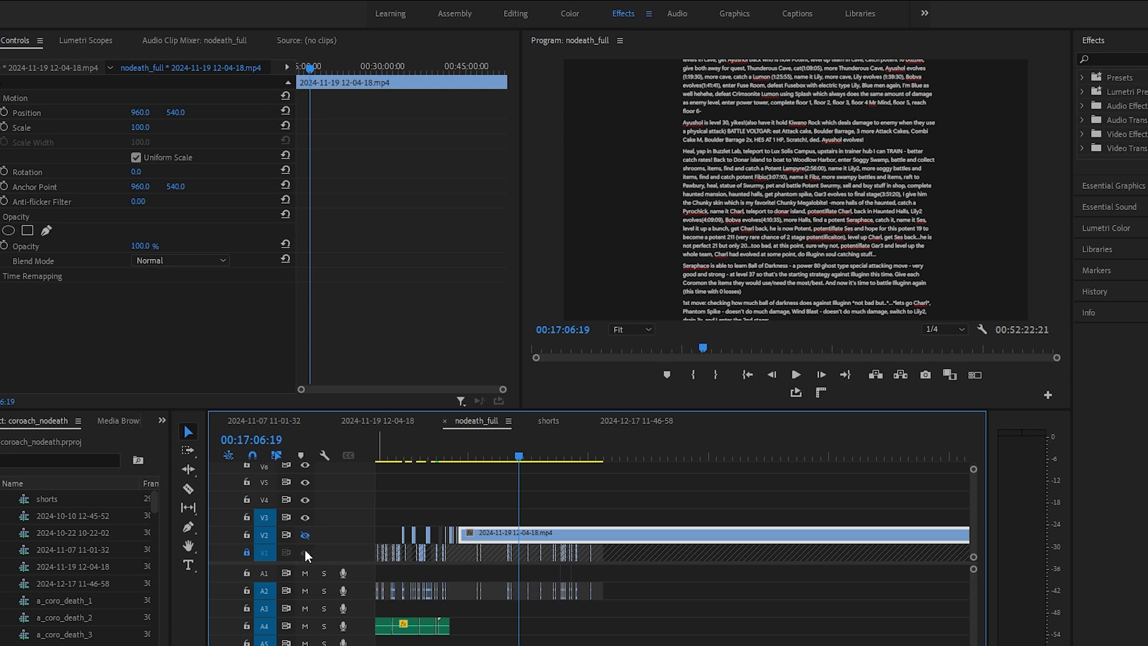
pyautogui.click(305, 534)
pyautogui.moveTo(506, 452); pyautogui.dragTo(1090, 451)
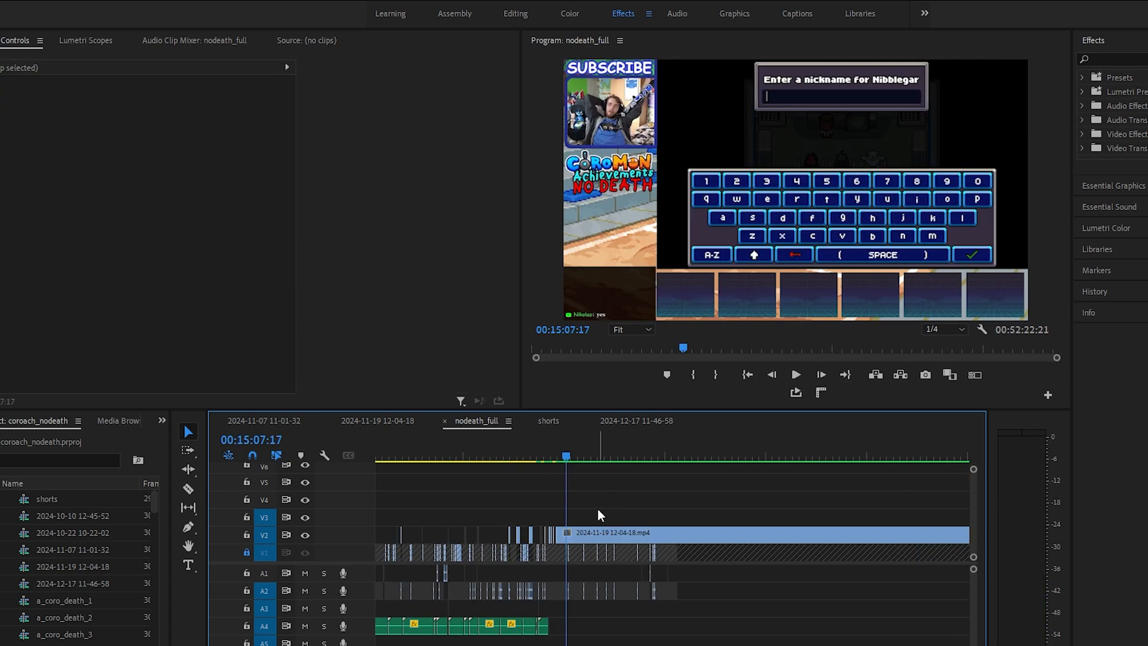